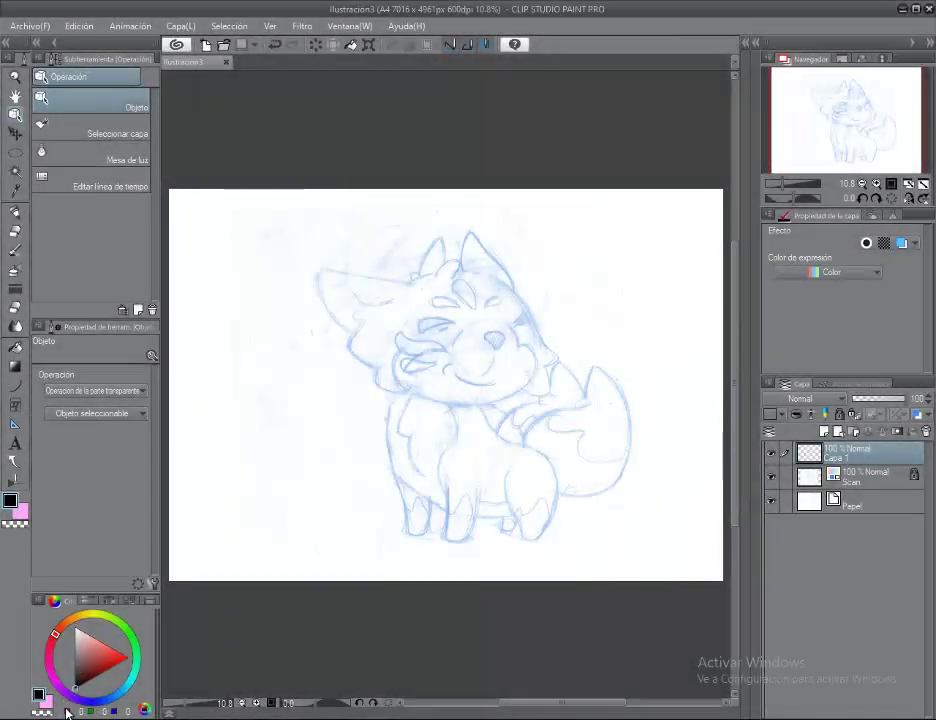
# Zoom in on the fox's head in the blue sketch and select the G real pen
pyautogui.rightClick(455, 338)
pyautogui.scroll(3, 394, 363)
pyautogui.click(15, 212)
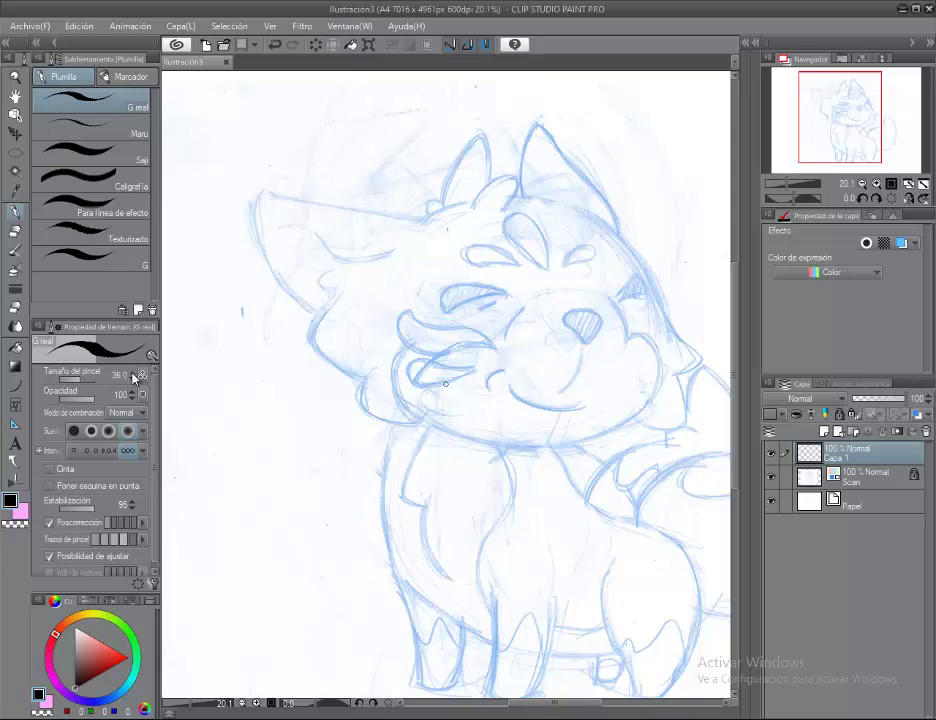
pyautogui.scroll(2, 564, 327)
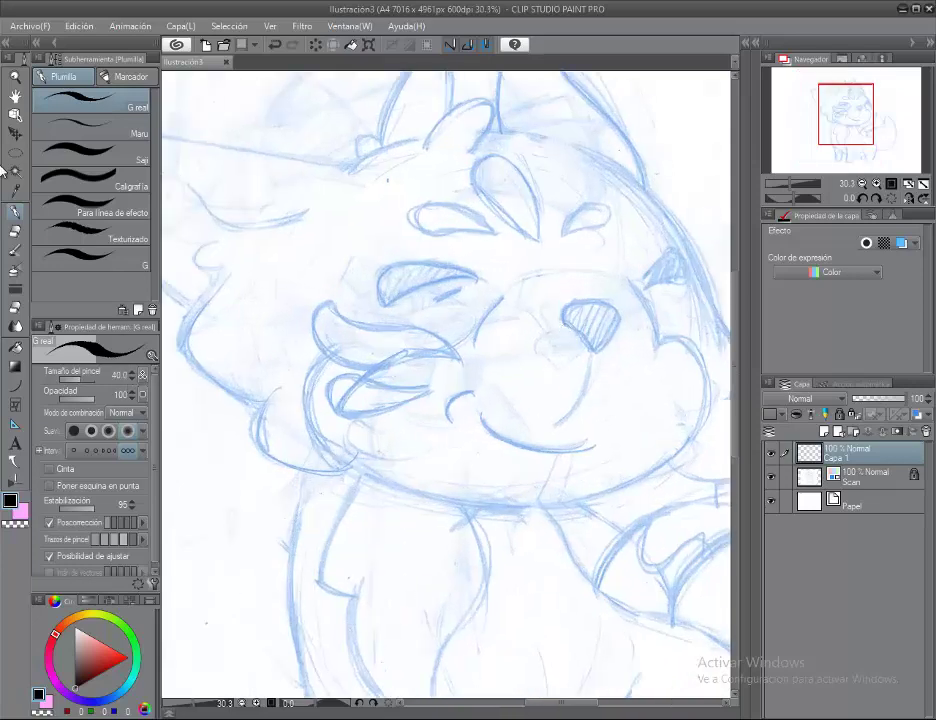
pyautogui.scroll(2, 345, 445)
# Ink the arched tuft on top of the fox's head, redoing the misplaced stroke
pyautogui.scroll(4, 420, 400)
pyautogui.moveTo(466, 386); pyautogui.dragTo(487, 367)
pyautogui.moveTo(422, 376); pyautogui.dragTo(442, 340)
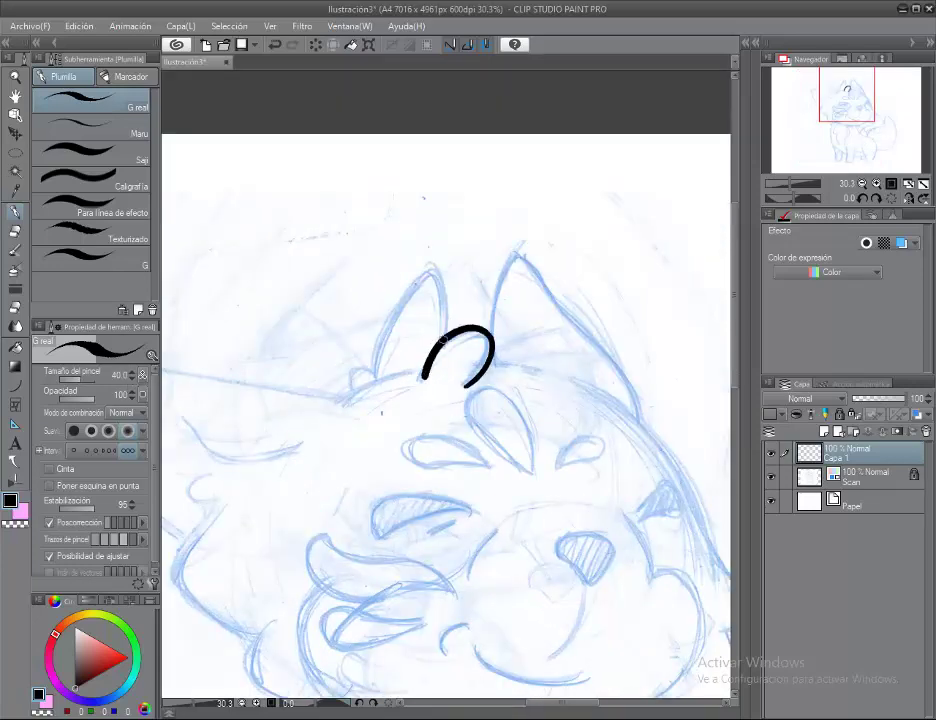
pyautogui.hotkey('ctrl', 'z')
pyautogui.scroll(1, 420, 340)
pyautogui.moveTo(430, 368)
pyautogui.mouseDown()
pyautogui.moveTo(418, 303)
pyautogui.moveTo(354, 418)
pyautogui.moveTo(322, 438)
pyautogui.mouseUp()
pyautogui.scroll(-4, 318, 261)
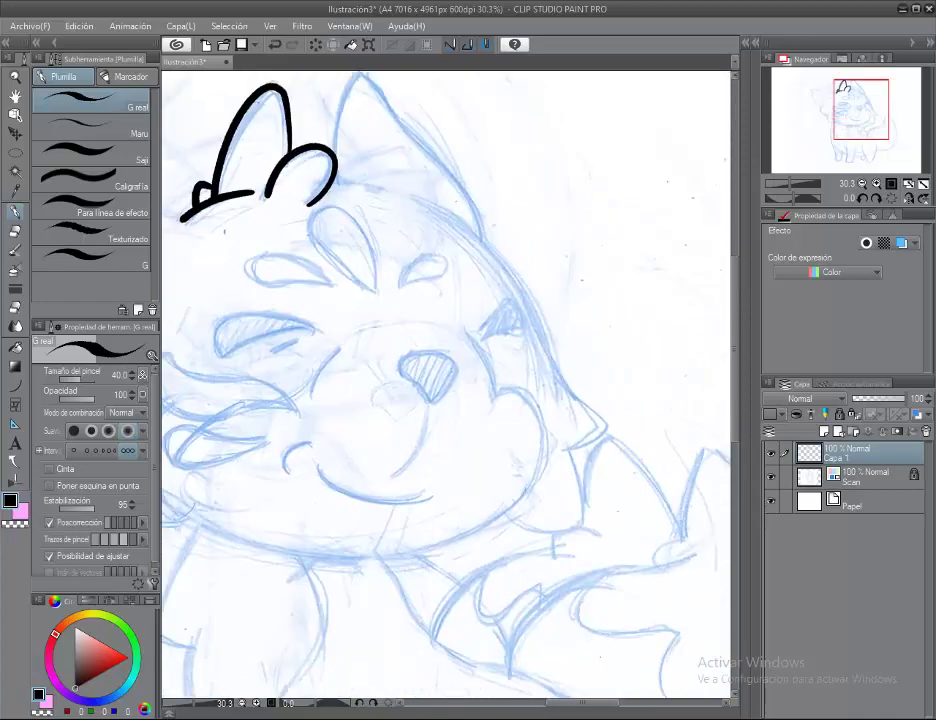
pyautogui.scroll(-2, 402, 478)
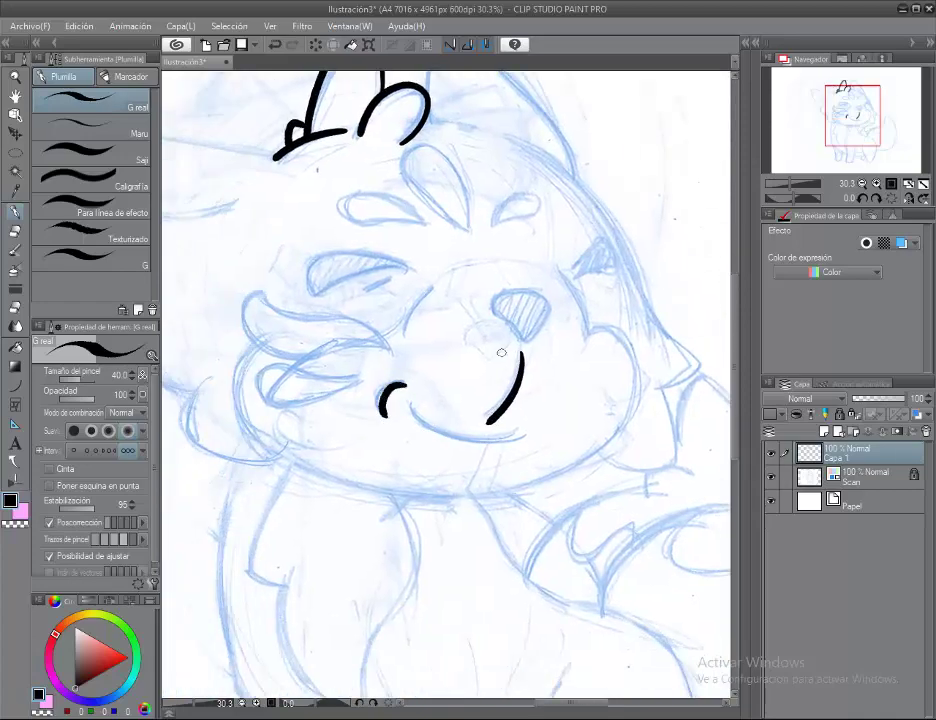
pyautogui.scroll(4, 501, 352)
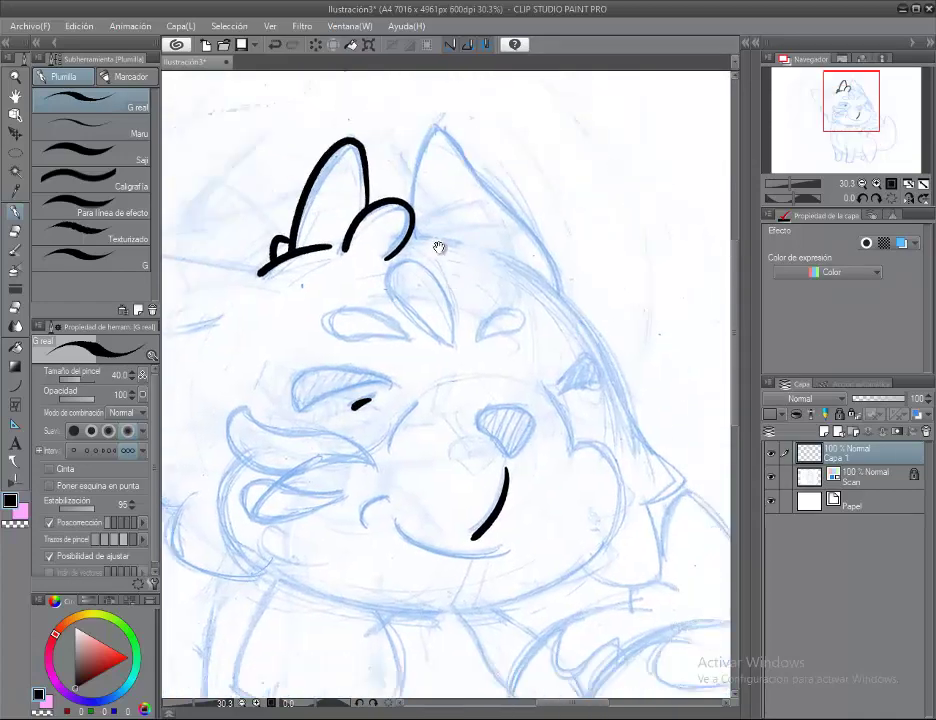
# Ink the short eye mark on the face
pyautogui.scroll(-3, 439, 260)
pyautogui.scroll(2, 439, 271)
pyautogui.moveTo(332, 266)
pyautogui.mouseDown()
pyautogui.moveTo(345, 262)
pyautogui.moveTo(362, 353)
pyautogui.mouseUp()
pyautogui.scroll(-3, 396, 466)
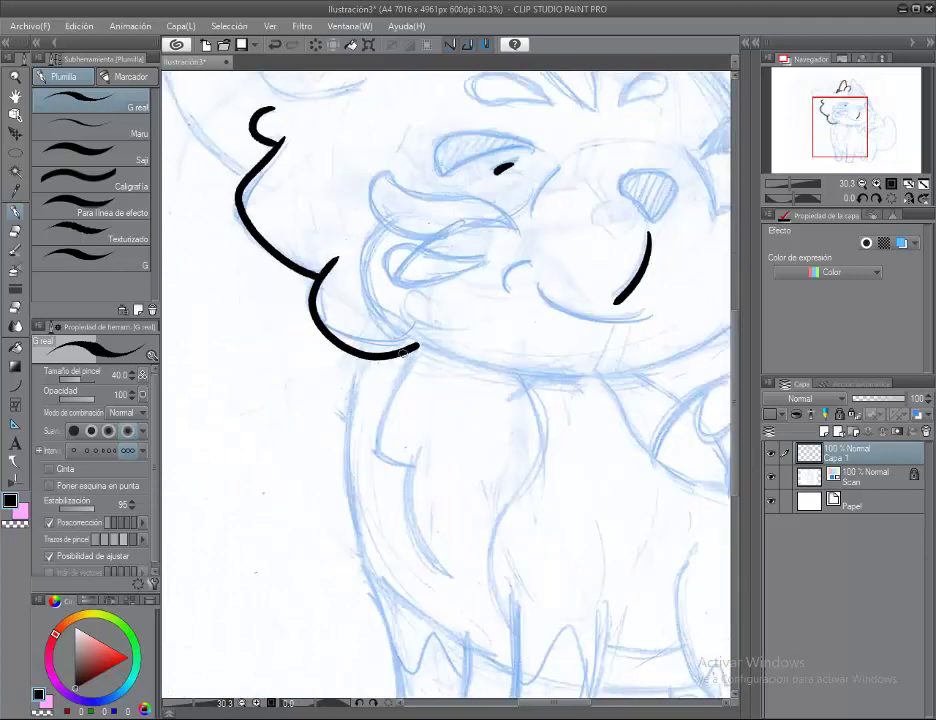
pyautogui.hotkey('ctrl', 'z')
pyautogui.scroll(2, 313, 260)
pyautogui.scroll(1, 301, 340)
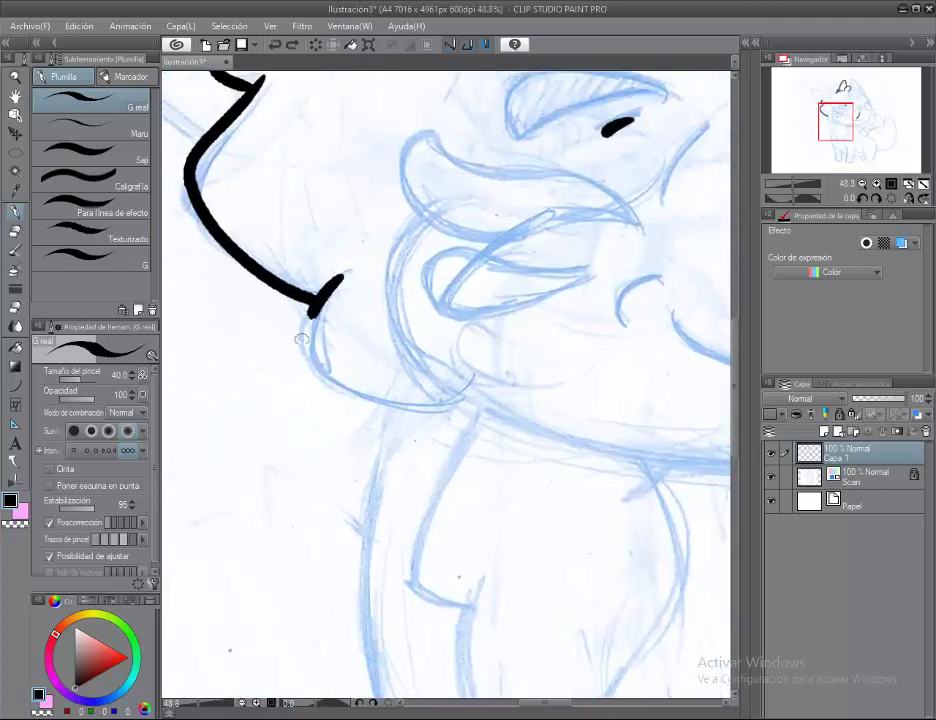
# Ink the lower curve and arc of the fluffy left cheek fur
pyautogui.moveTo(301, 340); pyautogui.dragTo(455, 391)
pyautogui.scroll(3, 491, 449)
pyautogui.scroll(3, 550, 349)
pyautogui.moveTo(550, 349)
pyautogui.mouseDown()
pyautogui.moveTo(375, 333)
pyautogui.moveTo(272, 299)
pyautogui.mouseUp()
pyautogui.scroll(-2, 318, 219)
# Ink the face's left edge from the ear down, redrawing until it fits
pyautogui.moveTo(340, 157); pyautogui.dragTo(455, 468)
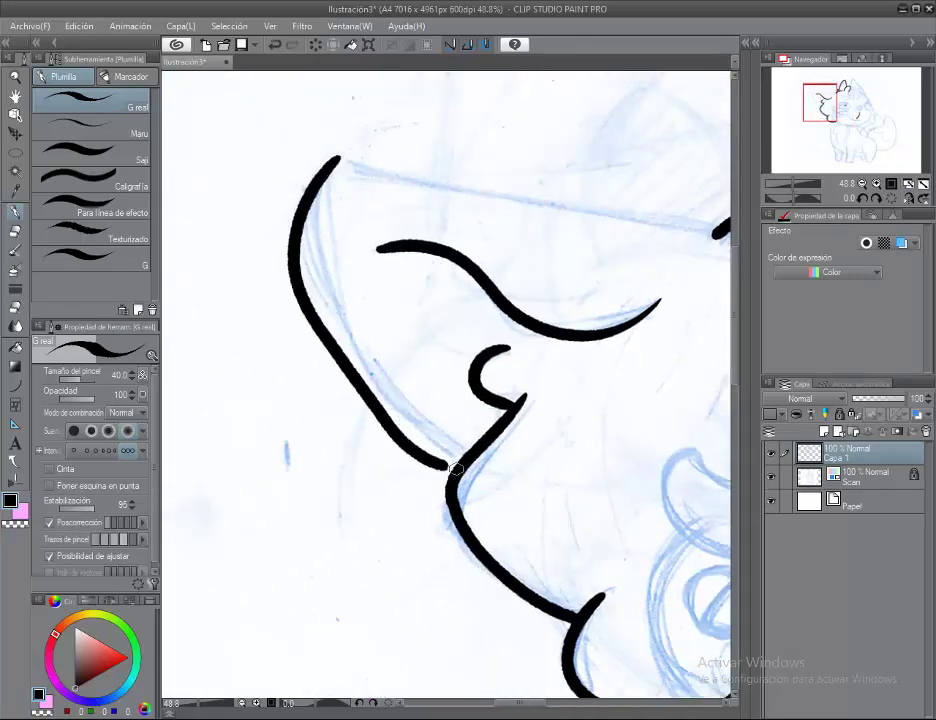
pyautogui.hotkey('ctrl', 'z')
pyautogui.hscroll(-3, 464, 319)
pyautogui.moveTo(398, 148)
pyautogui.mouseDown()
pyautogui.moveTo(395, 270)
pyautogui.moveTo(490, 412)
pyautogui.mouseUp()
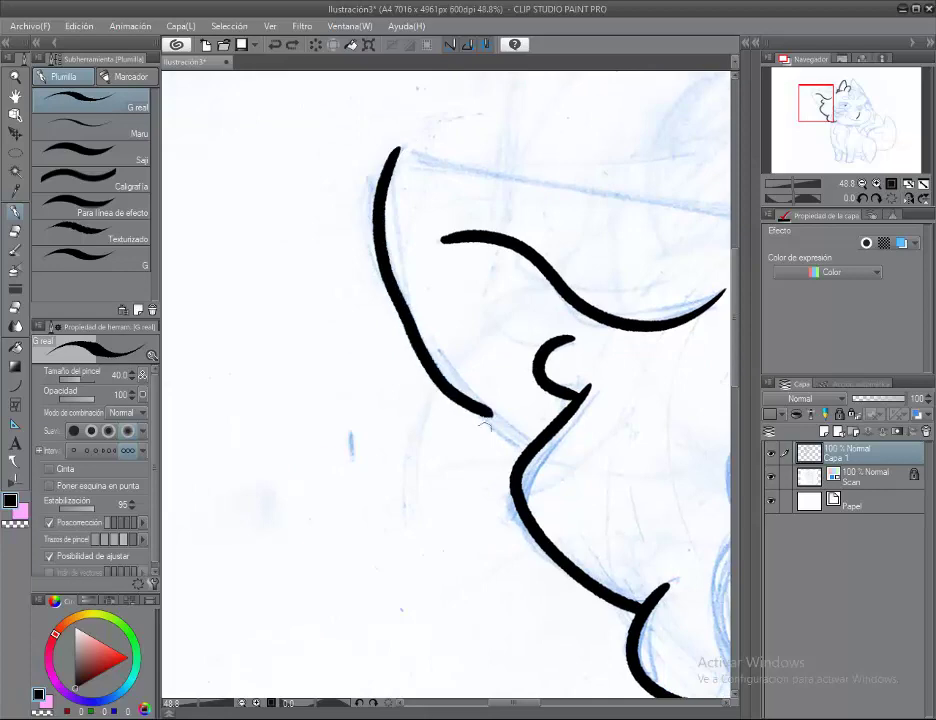
pyautogui.hscroll(3, 345, 432)
pyautogui.hotkey('ctrl', 'z')
pyautogui.hscroll(-2, 397, 350)
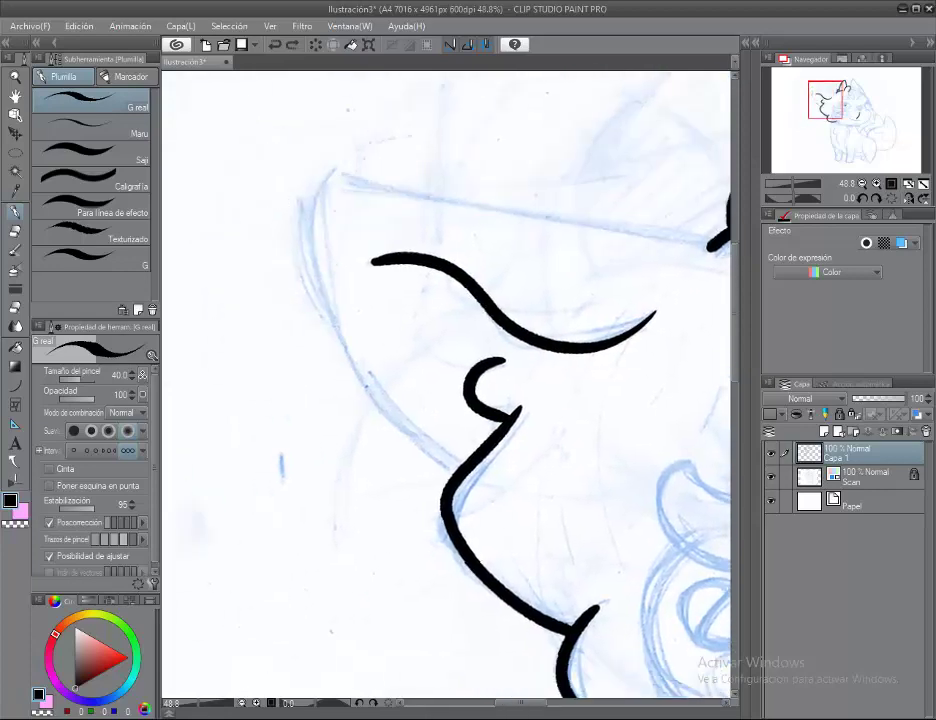
pyautogui.moveTo(338, 170)
pyautogui.mouseDown()
pyautogui.moveTo(335, 322)
pyautogui.moveTo(390, 425)
pyautogui.mouseUp()
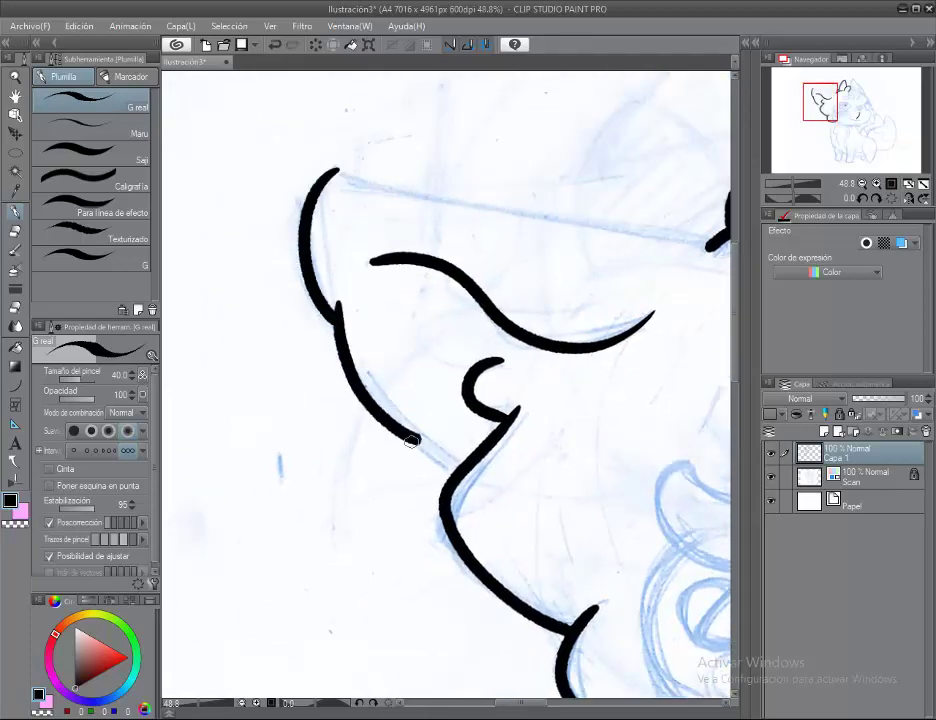
# Rotate the canvas sideways and ink the right side of the face
pyautogui.click(864, 199)
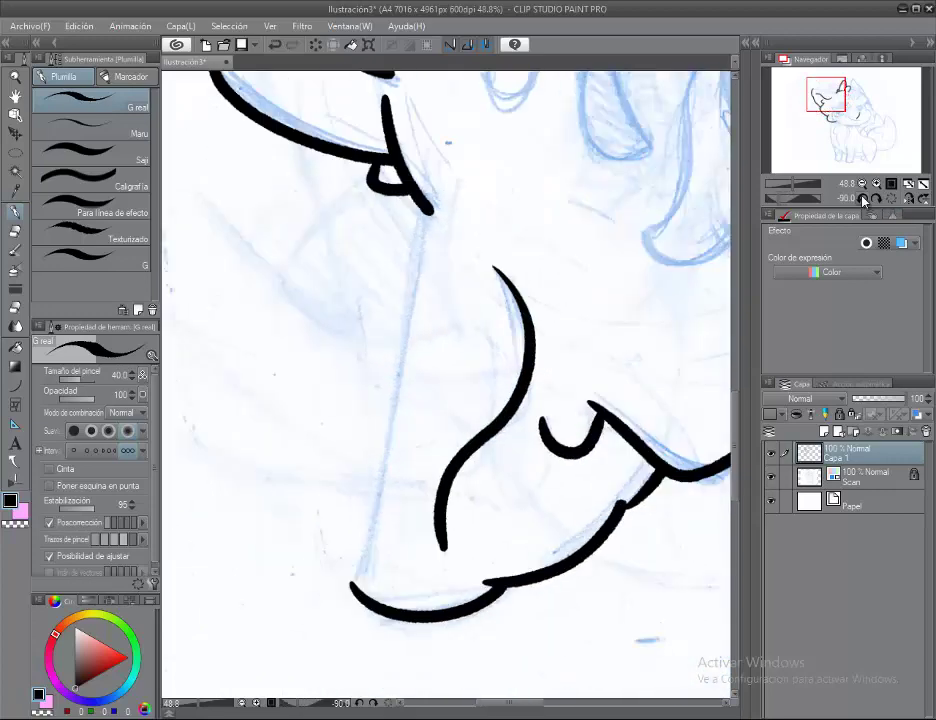
pyautogui.moveTo(379, 88); pyautogui.dragTo(341, 572)
pyautogui.scroll(-5, 330, 485)
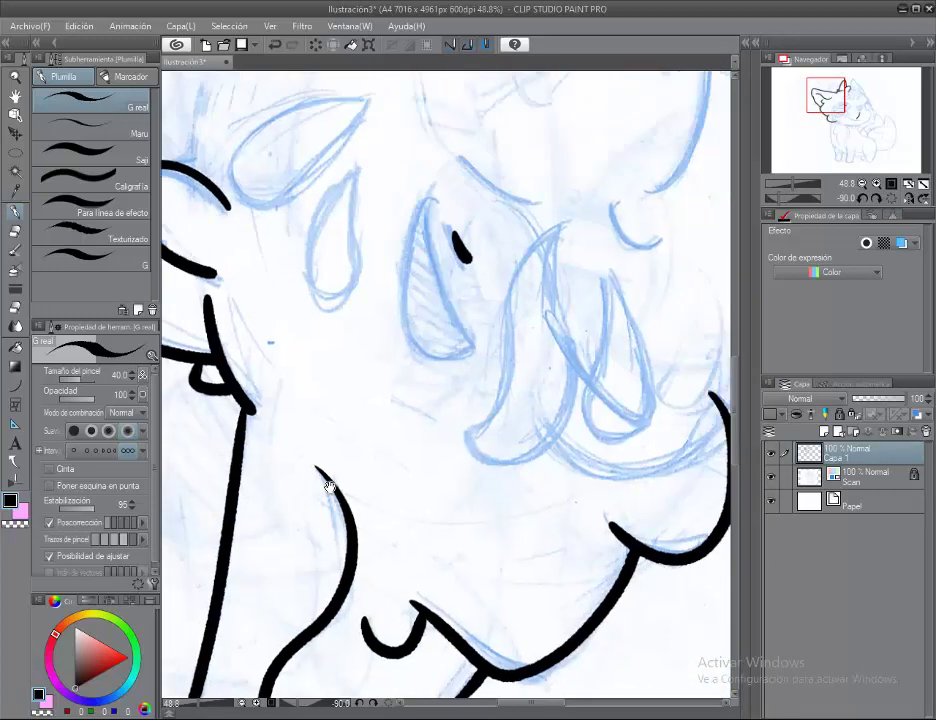
pyautogui.scroll(-3, 383, 472)
pyautogui.moveTo(417, 420); pyautogui.dragTo(490, 470)
pyautogui.scroll(-3, 476, 299)
pyautogui.moveTo(500, 287)
pyautogui.mouseDown()
pyautogui.moveTo(454, 525)
pyautogui.moveTo(418, 487)
pyautogui.mouseUp()
pyautogui.scroll(3, 361, 428)
# Outline the hatched nose and add a curved arc near the top of the head
pyautogui.moveTo(470, 400)
pyautogui.mouseDown()
pyautogui.moveTo(446, 371)
pyautogui.moveTo(292, 595)
pyautogui.mouseUp()
pyautogui.moveTo(478, 470)
pyautogui.mouseDown()
pyautogui.moveTo(403, 351)
pyautogui.moveTo(282, 345)
pyautogui.mouseUp()
pyautogui.scroll(-2, 328, 272)
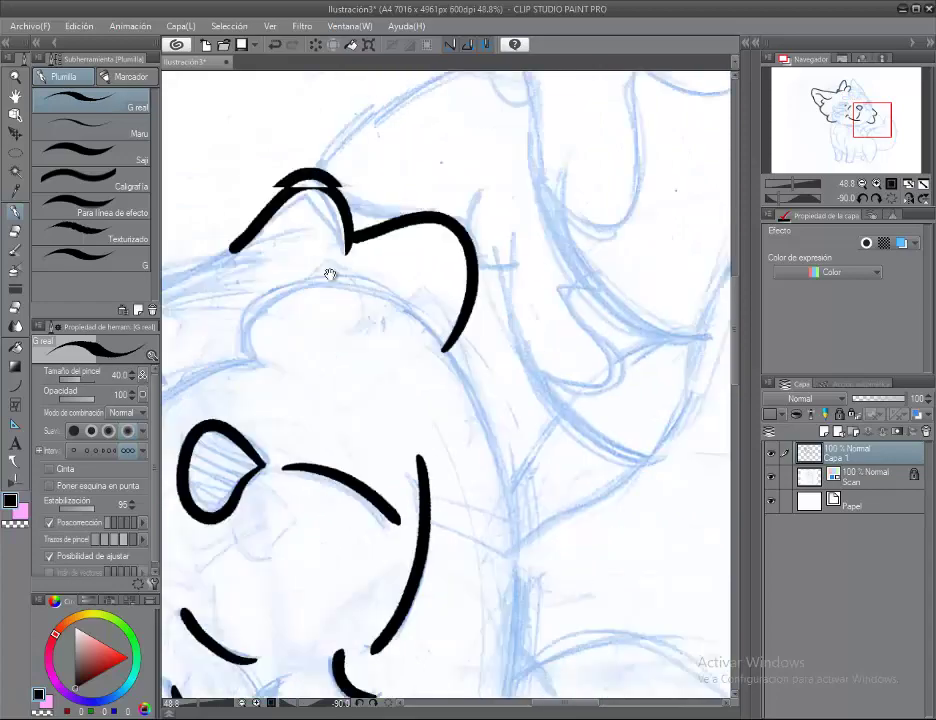
pyautogui.scroll(5, 462, 403)
pyautogui.moveTo(550, 300); pyautogui.dragTo(292, 505)
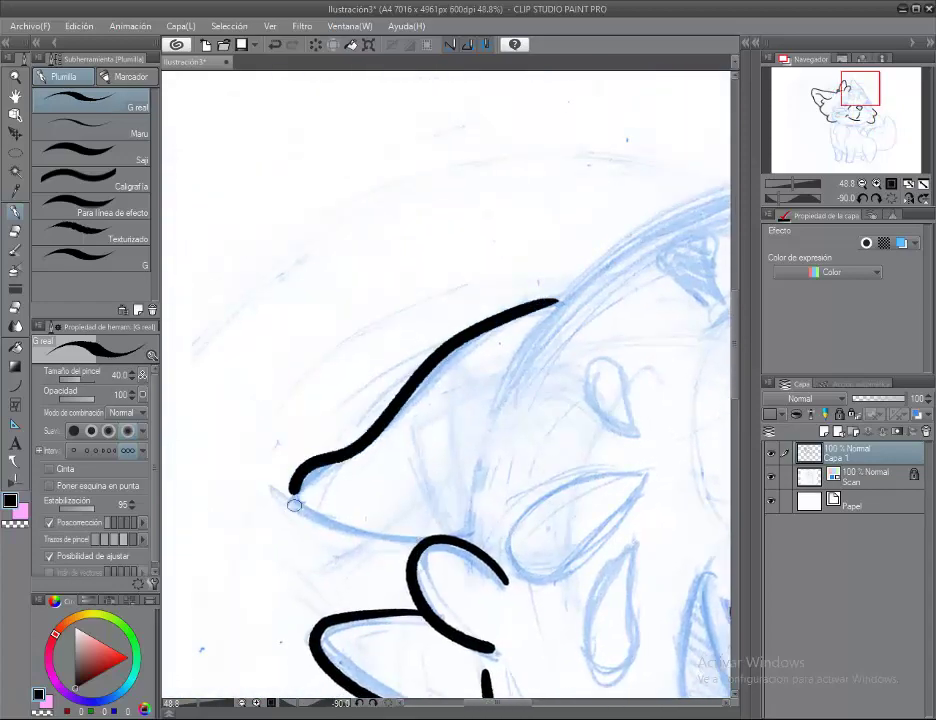
pyautogui.hotkey('ctrl', 'z')
# Reset the canvas rotation upright and ink the ear outline down to the cheek
pyautogui.click(880, 198)
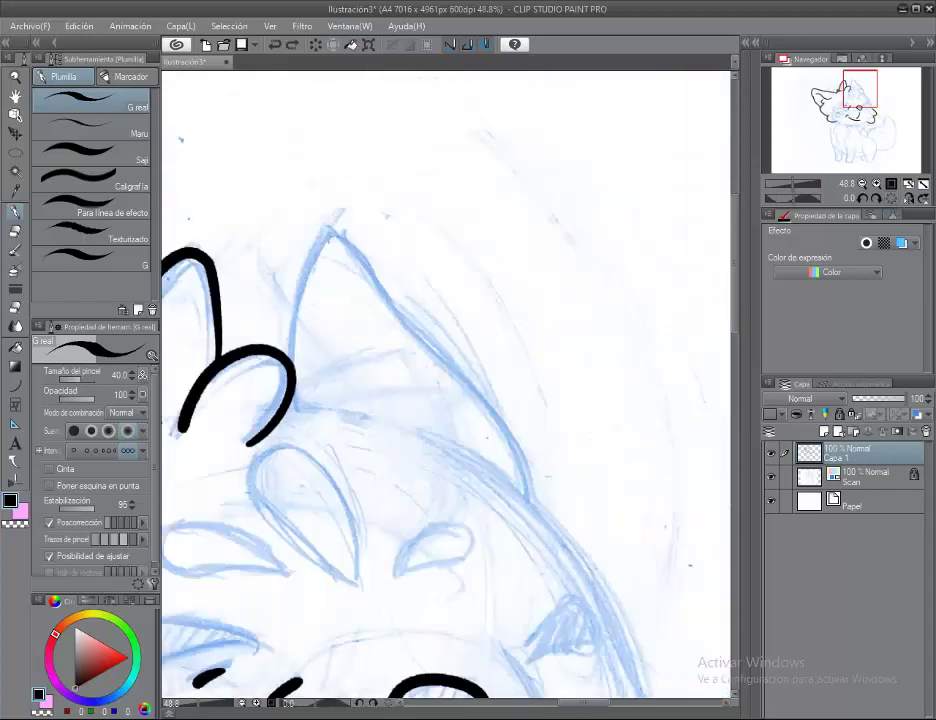
pyautogui.moveTo(330, 330)
pyautogui.mouseDown()
pyautogui.moveTo(380, 346)
pyautogui.moveTo(382, 246)
pyautogui.mouseUp()
pyautogui.moveTo(400, 300); pyautogui.dragTo(348, 266)
pyautogui.moveTo(330, 212); pyautogui.dragTo(513, 455)
pyautogui.moveTo(432, 462); pyautogui.dragTo(309, 302)
pyautogui.moveTo(330, 222); pyautogui.dragTo(460, 330)
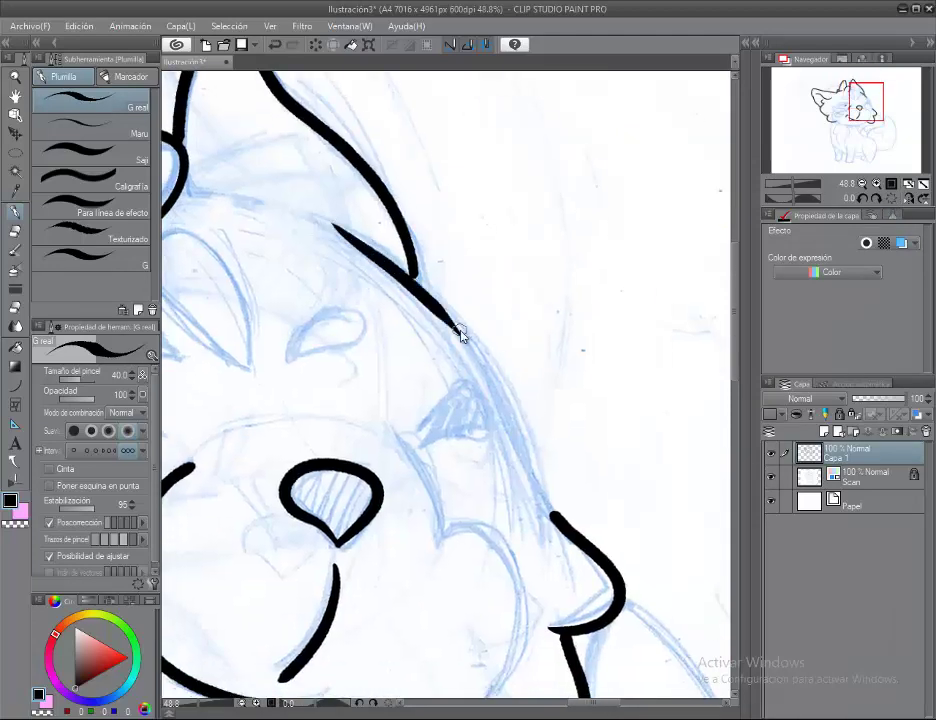
pyautogui.hotkey('ctrl', 'z')
pyautogui.moveTo(305, 388); pyautogui.dragTo(285, 368)
pyautogui.moveTo(328, 270); pyautogui.dragTo(488, 462)
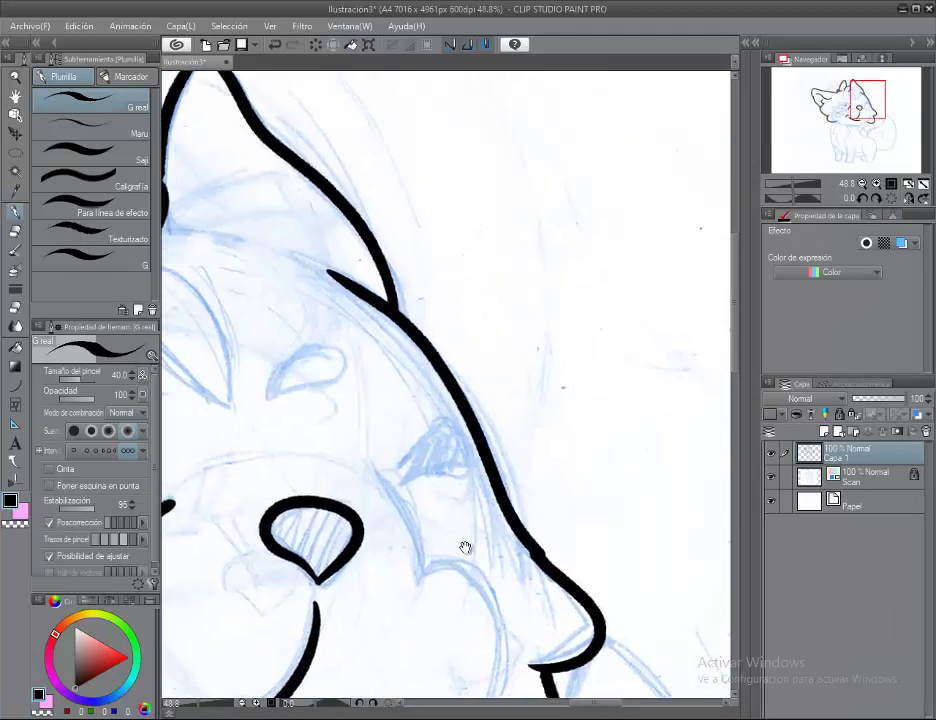
# Ink the body's left outline and the U-shaped line along the legs
pyautogui.moveTo(464, 547); pyautogui.dragTo(610, 422)
pyautogui.moveTo(428, 464); pyautogui.dragTo(700, 360)
pyautogui.moveTo(366, 604)
pyautogui.mouseDown()
pyautogui.moveTo(356, 304)
pyautogui.moveTo(386, 209)
pyautogui.mouseUp()
pyautogui.moveTo(397, 198)
pyautogui.mouseDown()
pyautogui.moveTo(334, 324)
pyautogui.moveTo(397, 376)
pyautogui.moveTo(430, 548)
pyautogui.moveTo(275, 259)
pyautogui.mouseUp()
pyautogui.moveTo(522, 270)
pyautogui.mouseDown()
pyautogui.moveTo(477, 484)
pyautogui.moveTo(351, 515)
pyautogui.moveTo(357, 276)
pyautogui.mouseUp()
pyautogui.moveTo(616, 469); pyautogui.dragTo(326, 509)
pyautogui.moveTo(372, 224)
pyautogui.mouseDown()
pyautogui.moveTo(368, 380)
pyautogui.moveTo(440, 530)
pyautogui.mouseUp()
pyautogui.moveTo(480, 150)
pyautogui.mouseDown()
pyautogui.moveTo(377, 108)
pyautogui.moveTo(445, 397)
pyautogui.moveTo(324, 516)
pyautogui.mouseUp()
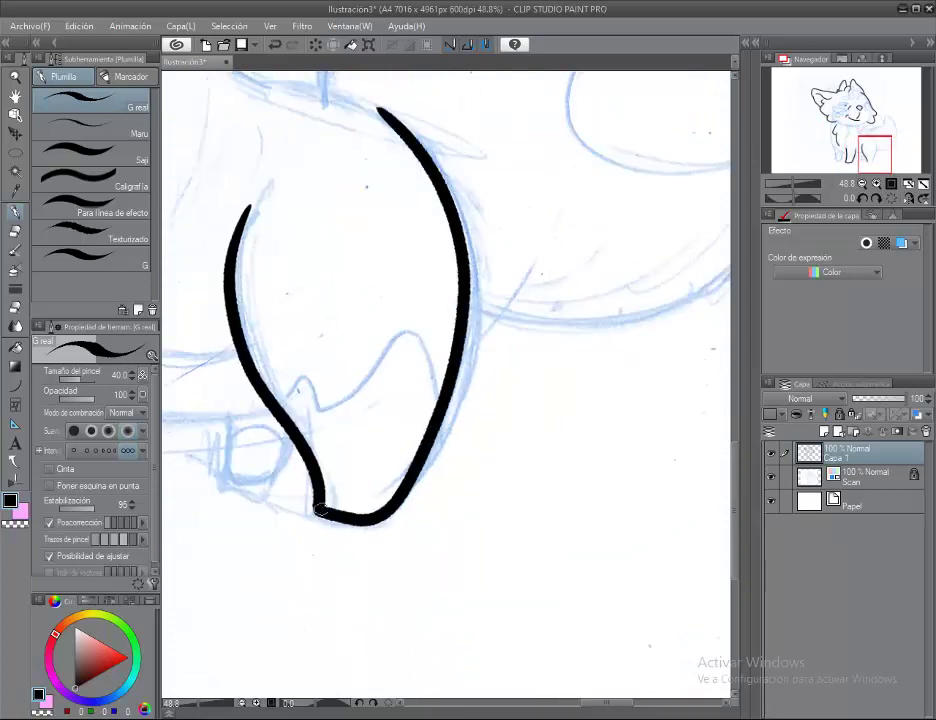
# Ink the front leg curve, the chest, and the hooked tail base
pyautogui.moveTo(211, 308)
pyautogui.mouseDown()
pyautogui.moveTo(320, 460)
pyautogui.moveTo(386, 604)
pyautogui.mouseUp()
pyautogui.moveTo(291, 217)
pyautogui.mouseDown()
pyautogui.moveTo(460, 397)
pyautogui.moveTo(585, 410)
pyautogui.mouseUp()
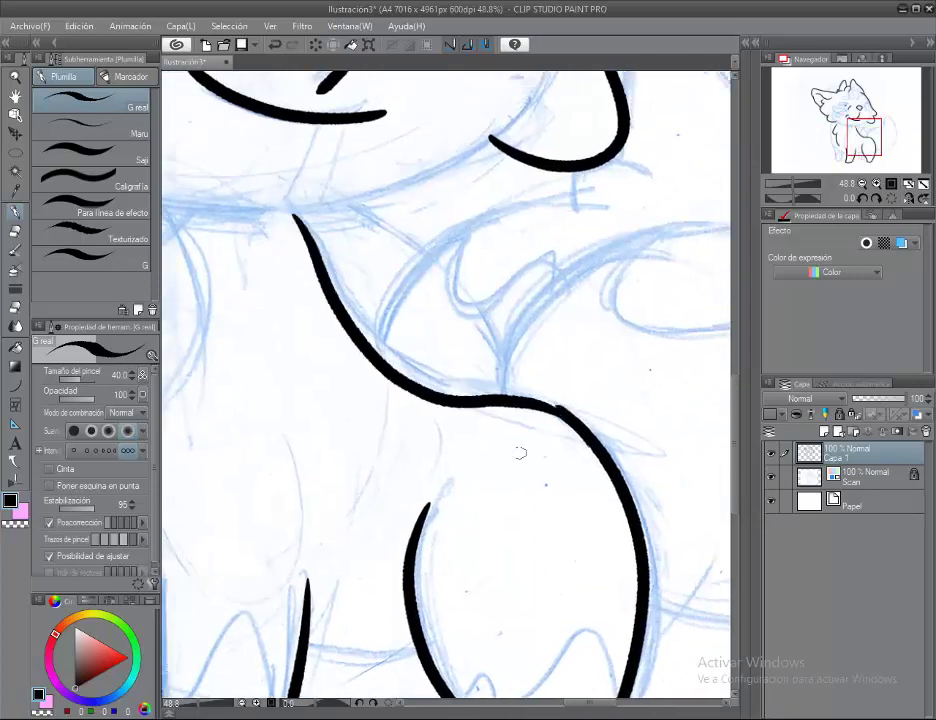
pyautogui.moveTo(512, 445)
pyautogui.mouseDown()
pyautogui.moveTo(403, 378)
pyautogui.moveTo(357, 407)
pyautogui.moveTo(322, 395)
pyautogui.moveTo(299, 437)
pyautogui.moveTo(480, 250)
pyautogui.mouseUp()
pyautogui.moveTo(492, 186); pyautogui.dragTo(437, 328)
pyautogui.moveTo(433, 372); pyautogui.dragTo(508, 357)
pyautogui.moveTo(510, 320)
pyautogui.mouseDown()
pyautogui.moveTo(491, 345)
pyautogui.moveTo(544, 303)
pyautogui.mouseUp()
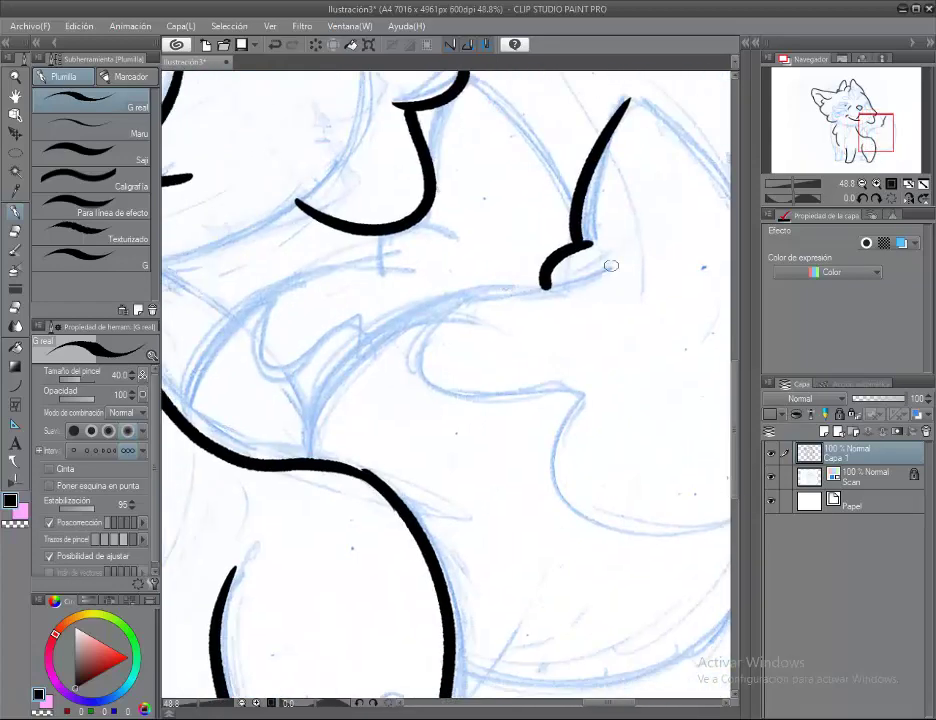
pyautogui.moveTo(575, 265); pyautogui.dragTo(314, 350)
# Ink the tail's outer curve and inner edge, plus a line down the chest
pyautogui.moveTo(403, 350)
pyautogui.mouseDown()
pyautogui.moveTo(178, 280)
pyautogui.moveTo(135, 362)
pyautogui.mouseUp()
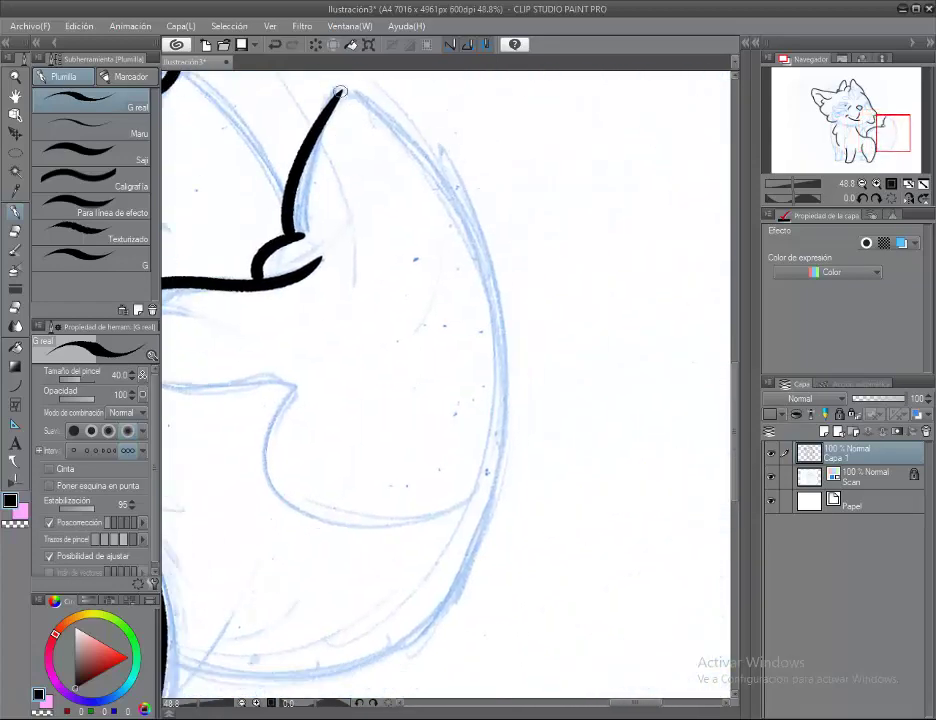
pyautogui.moveTo(340, 92)
pyautogui.mouseDown()
pyautogui.moveTo(458, 594)
pyautogui.moveTo(177, 668)
pyautogui.moveTo(344, 445)
pyautogui.moveTo(286, 380)
pyautogui.moveTo(356, 212)
pyautogui.moveTo(645, 423)
pyautogui.mouseUp()
pyautogui.moveTo(322, 340)
pyautogui.mouseDown()
pyautogui.moveTo(327, 430)
pyautogui.moveTo(392, 512)
pyautogui.mouseUp()
pyautogui.moveTo(540, 285); pyautogui.dragTo(432, 157)
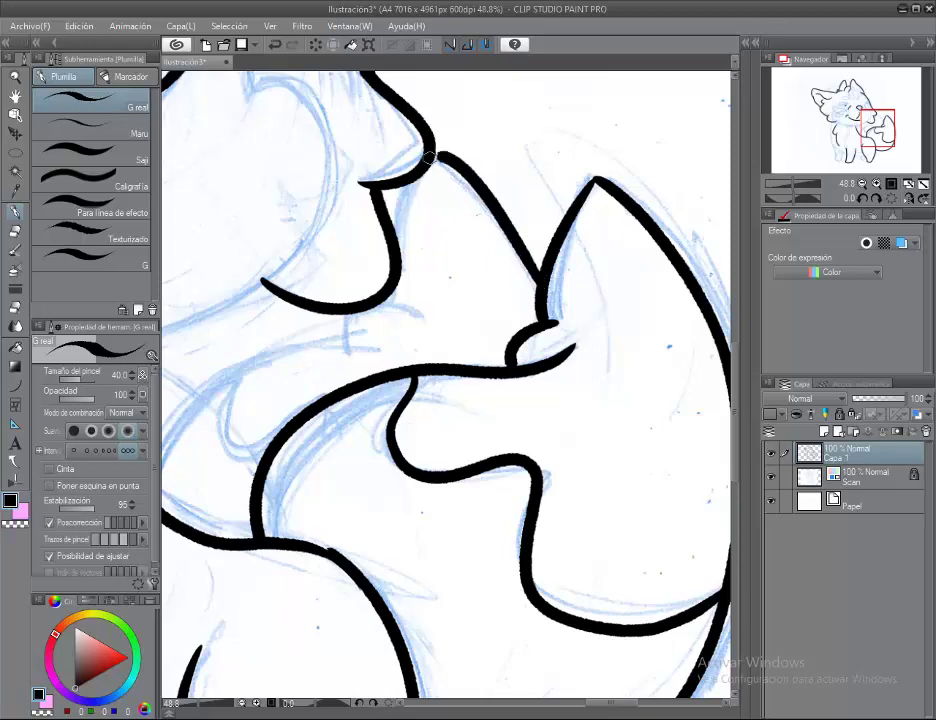
pyautogui.moveTo(340, 357); pyautogui.dragTo(562, 357)
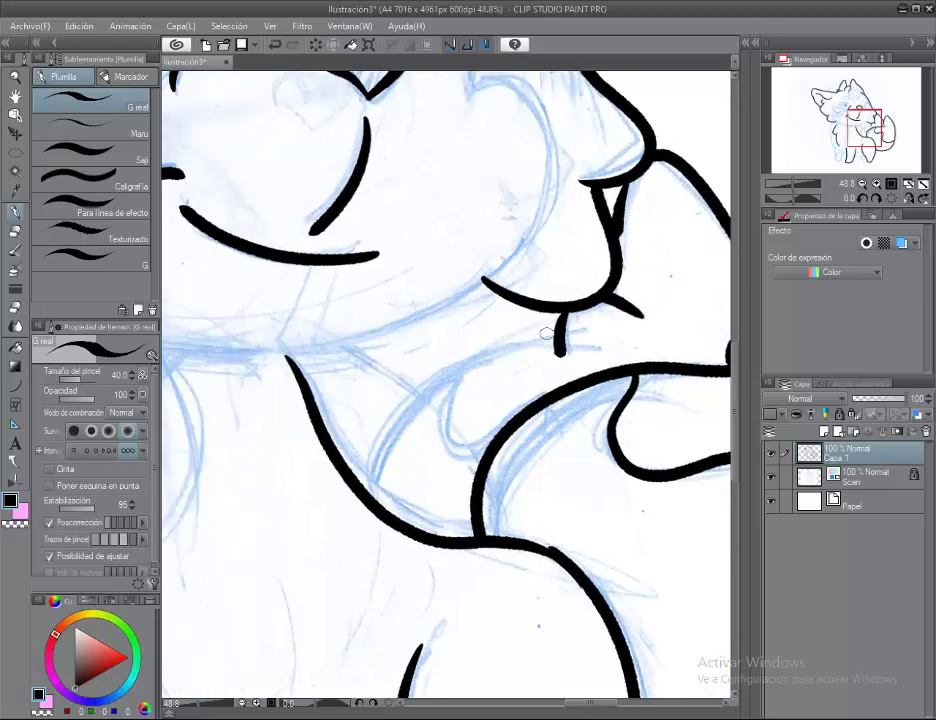
pyautogui.moveTo(287, 355); pyautogui.dragTo(357, 485)
# Ink body fur dashes, the leg outlines and the W-shaped inner leg line
pyautogui.moveTo(440, 439); pyautogui.dragTo(426, 265)
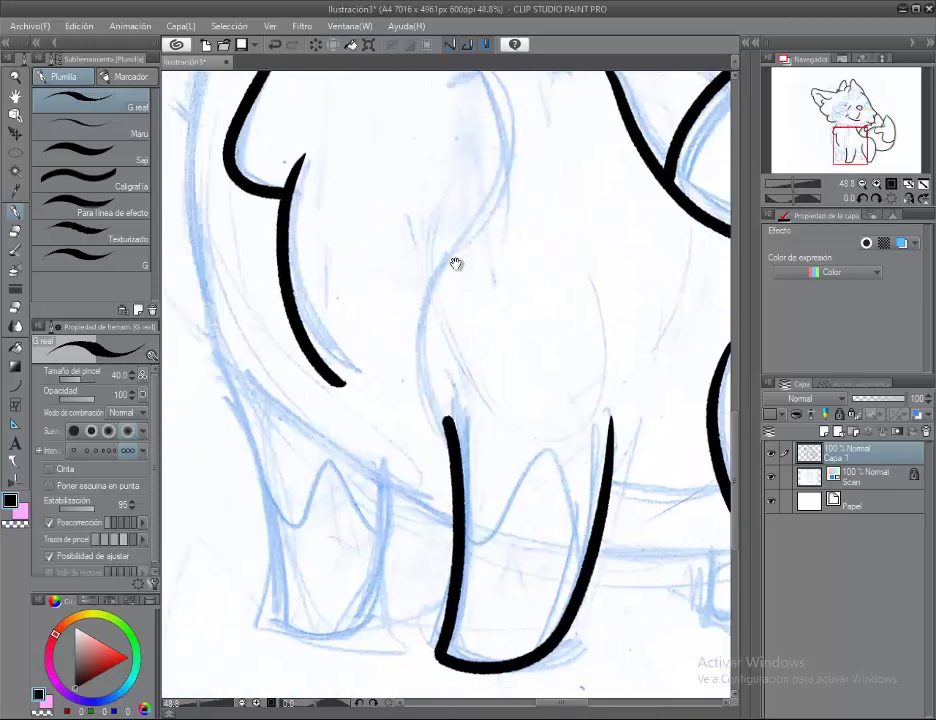
pyautogui.moveTo(447, 214)
pyautogui.mouseDown()
pyautogui.moveTo(433, 224)
pyautogui.moveTo(376, 480)
pyautogui.mouseUp()
pyautogui.moveTo(466, 629); pyautogui.dragTo(466, 449)
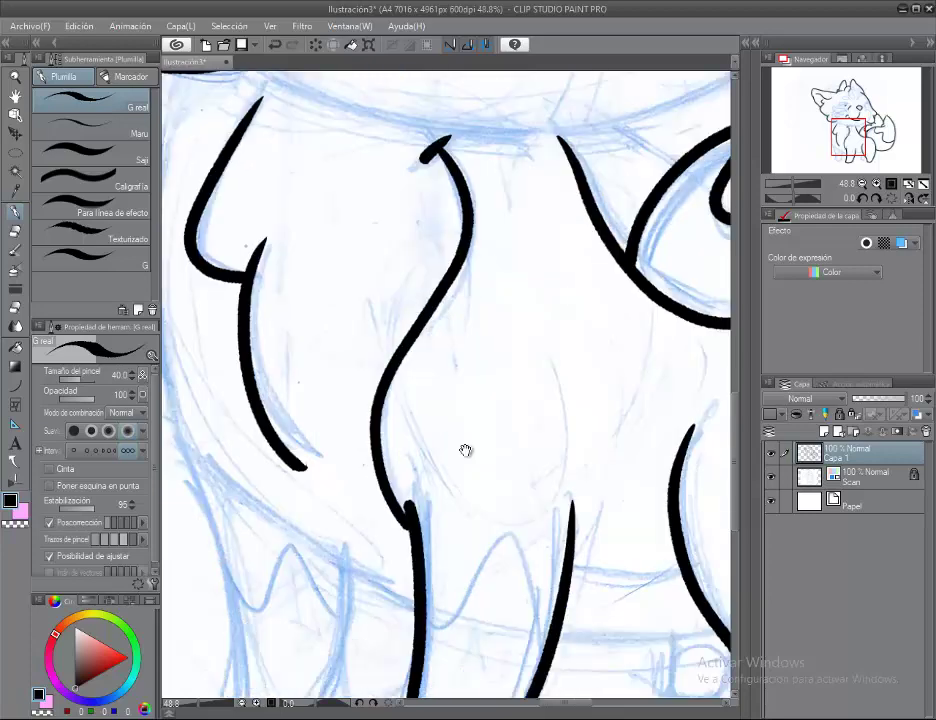
pyautogui.moveTo(395, 290); pyautogui.dragTo(550, 280)
pyautogui.moveTo(520, 400); pyautogui.dragTo(398, 410)
pyautogui.moveTo(720, 541)
pyautogui.mouseDown()
pyautogui.moveTo(424, 424)
pyautogui.moveTo(382, 487)
pyautogui.mouseUp()
pyautogui.moveTo(515, 330)
pyautogui.mouseDown()
pyautogui.moveTo(350, 331)
pyautogui.moveTo(398, 333)
pyautogui.moveTo(440, 300)
pyautogui.moveTo(414, 355)
pyautogui.moveTo(451, 261)
pyautogui.mouseUp()
pyautogui.moveTo(428, 84)
pyautogui.mouseDown()
pyautogui.moveTo(449, 476)
pyautogui.moveTo(491, 535)
pyautogui.moveTo(421, 306)
pyautogui.mouseUp()
# Ink the hooked foot, left-foot toe lines and the lines joining the legs
pyautogui.moveTo(418, 300); pyautogui.dragTo(430, 485)
pyautogui.moveTo(550, 350); pyautogui.dragTo(443, 478)
pyautogui.hotkey('ctrl', 'z')
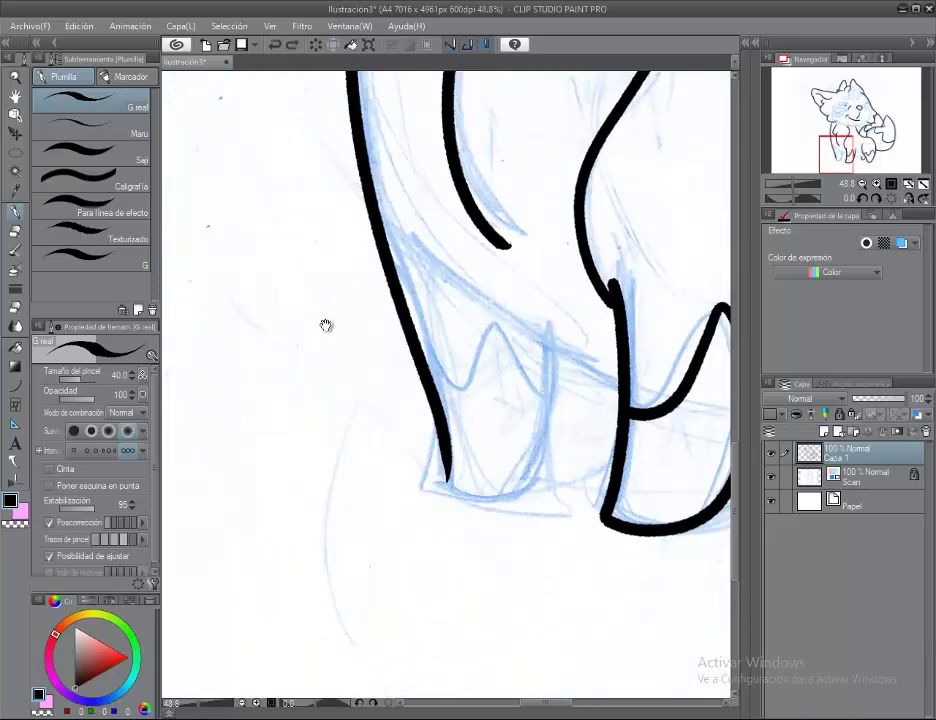
pyautogui.moveTo(324, 326); pyautogui.dragTo(209, 295)
pyautogui.moveTo(432, 309); pyautogui.dragTo(340, 455)
pyautogui.moveTo(397, 334)
pyautogui.mouseDown()
pyautogui.moveTo(397, 400)
pyautogui.moveTo(432, 365)
pyautogui.mouseUp()
pyautogui.moveTo(462, 395)
pyautogui.mouseDown()
pyautogui.moveTo(375, 398)
pyautogui.moveTo(310, 275)
pyautogui.mouseUp()
pyautogui.moveTo(730, 380)
pyautogui.mouseDown()
pyautogui.moveTo(578, 463)
pyautogui.moveTo(482, 445)
pyautogui.mouseUp()
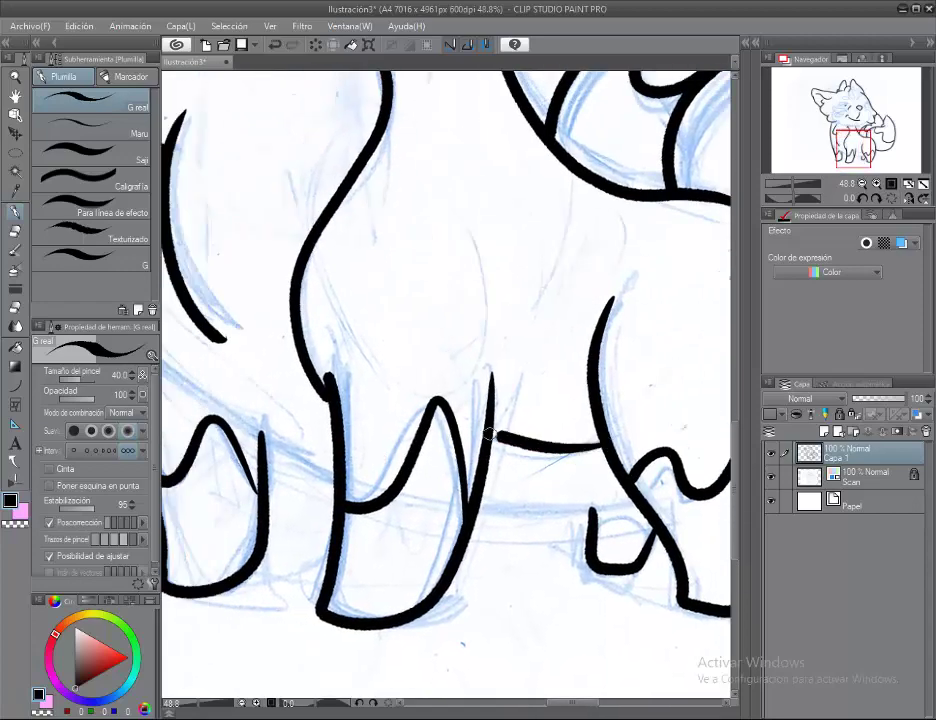
pyautogui.moveTo(408, 480)
pyautogui.mouseDown()
pyautogui.moveTo(477, 527)
pyautogui.moveTo(465, 505)
pyautogui.mouseUp()
# Tilt the view to 75 degrees and ink the chin lines
pyautogui.moveTo(800, 197); pyautogui.dragTo(822, 210)
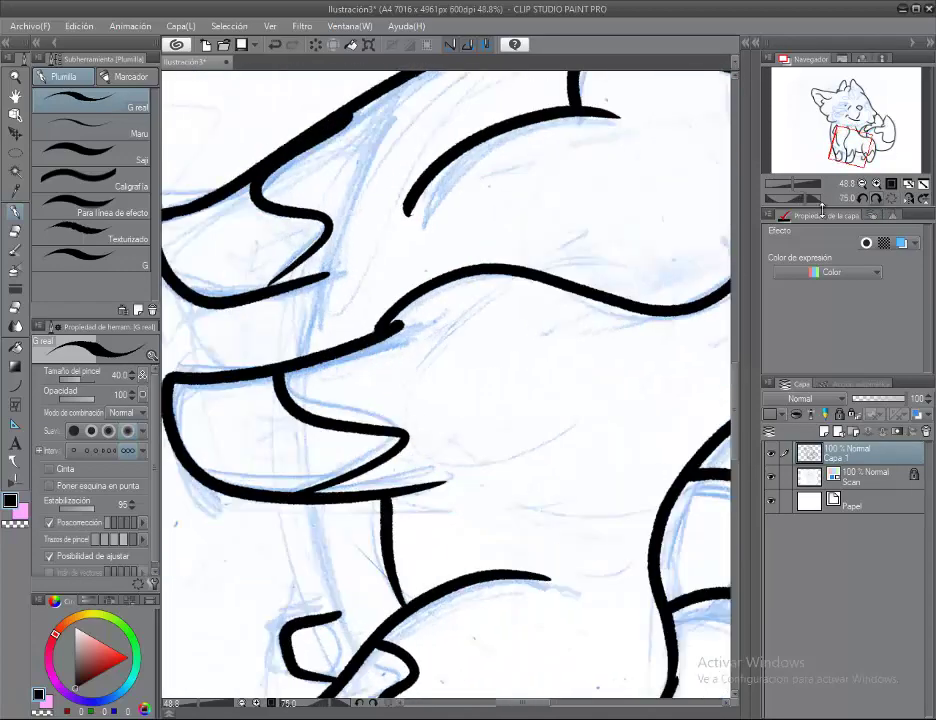
pyautogui.moveTo(345, 328); pyautogui.dragTo(415, 338)
pyautogui.moveTo(428, 130); pyautogui.dragTo(386, 309)
pyautogui.hotkey('ctrl', 'z')
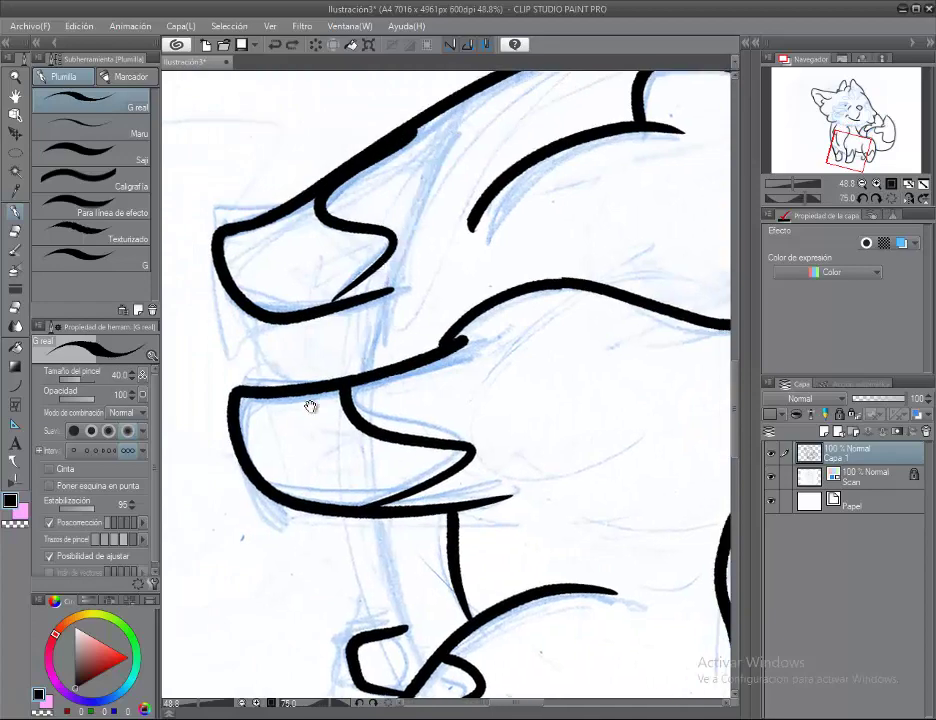
pyautogui.moveTo(309, 407); pyautogui.dragTo(245, 452)
pyautogui.moveTo(372, 186); pyautogui.dragTo(333, 262)
pyautogui.moveTo(313, 314)
pyautogui.mouseDown()
pyautogui.moveTo(332, 363)
pyautogui.moveTo(262, 270)
pyautogui.moveTo(298, 425)
pyautogui.mouseUp()
# Ink the side of the face tapering at the shoulder, plus a teardrop hair tuft
pyautogui.moveTo(360, 363)
pyautogui.mouseDown()
pyautogui.moveTo(184, 445)
pyautogui.moveTo(401, 177)
pyautogui.mouseUp()
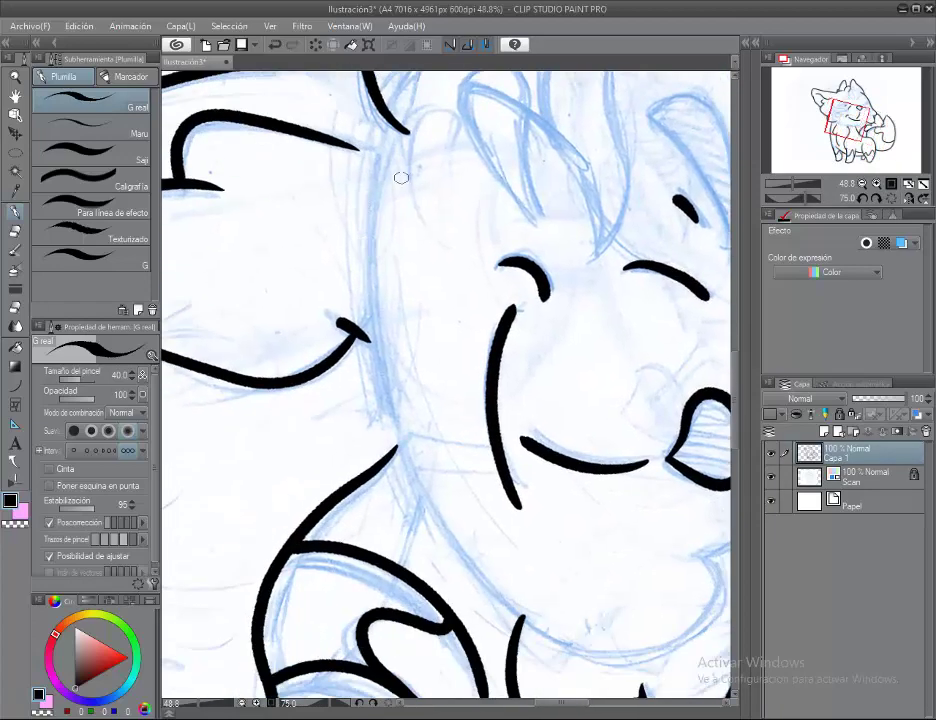
pyautogui.moveTo(397, 128)
pyautogui.mouseDown()
pyautogui.moveTo(388, 395)
pyautogui.moveTo(430, 546)
pyautogui.mouseUp()
pyautogui.hotkey('ctrl', 'z')
pyautogui.moveTo(388, 395); pyautogui.dragTo(403, 478)
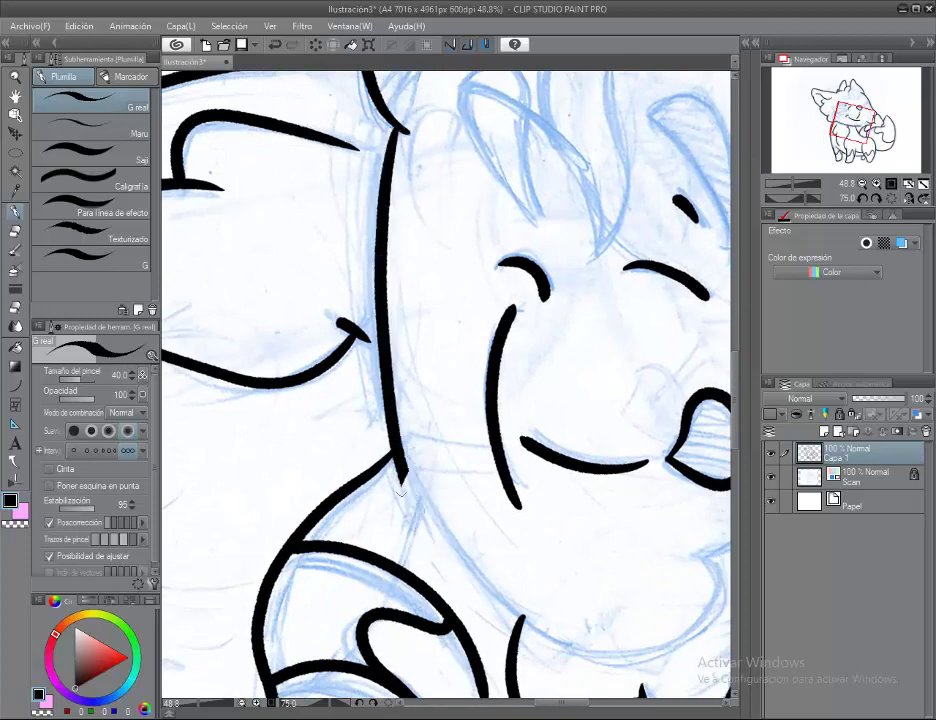
pyautogui.moveTo(370, 576)
pyautogui.mouseDown()
pyautogui.moveTo(301, 418)
pyautogui.moveTo(426, 259)
pyautogui.moveTo(495, 355)
pyautogui.moveTo(492, 370)
pyautogui.mouseUp()
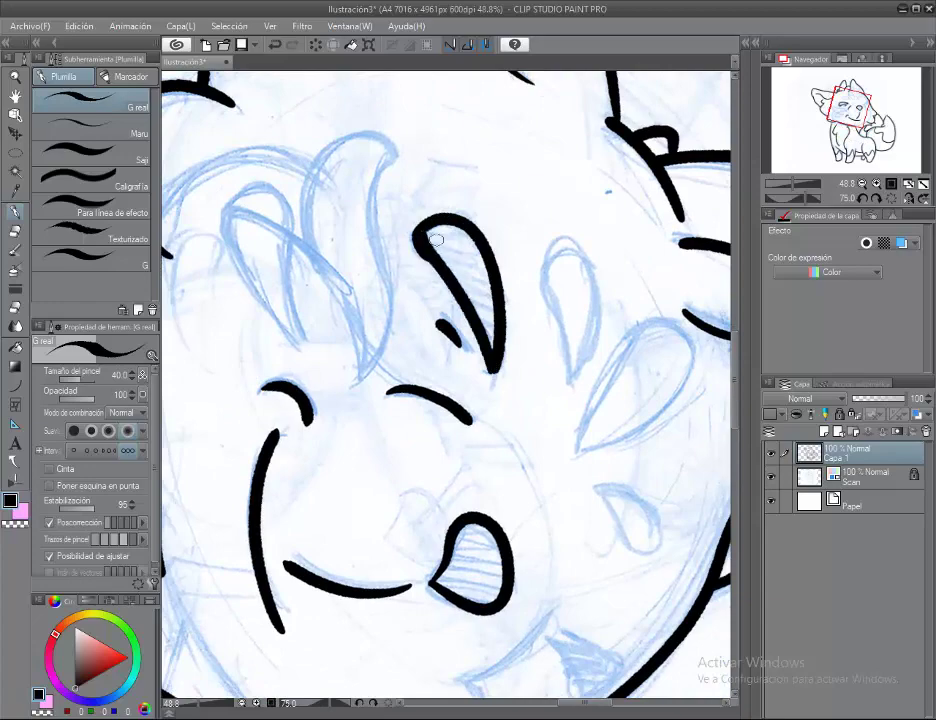
# Ink the oval cheek marking and the teardrop markings near the ears
pyautogui.moveTo(490, 430)
pyautogui.mouseDown()
pyautogui.moveTo(380, 245)
pyautogui.moveTo(386, 133)
pyautogui.mouseUp()
pyautogui.moveTo(457, 335); pyautogui.dragTo(514, 368)
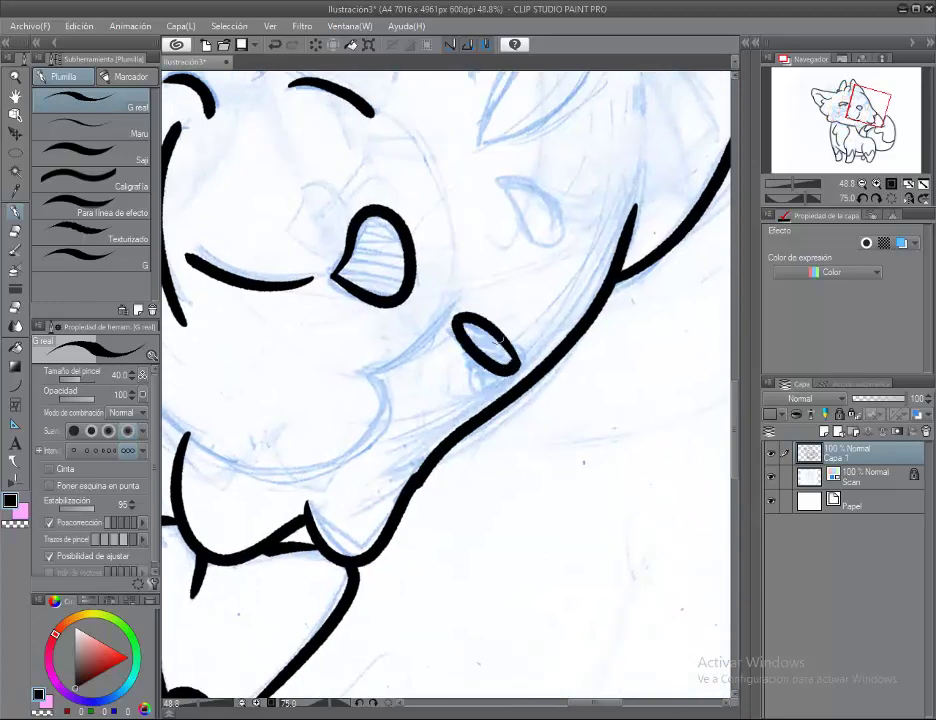
pyautogui.moveTo(386, 187); pyautogui.dragTo(401, 307)
pyautogui.moveTo(482, 181)
pyautogui.mouseDown()
pyautogui.moveTo(387, 366)
pyautogui.moveTo(412, 285)
pyautogui.mouseUp()
pyautogui.moveTo(401, 338); pyautogui.dragTo(392, 362)
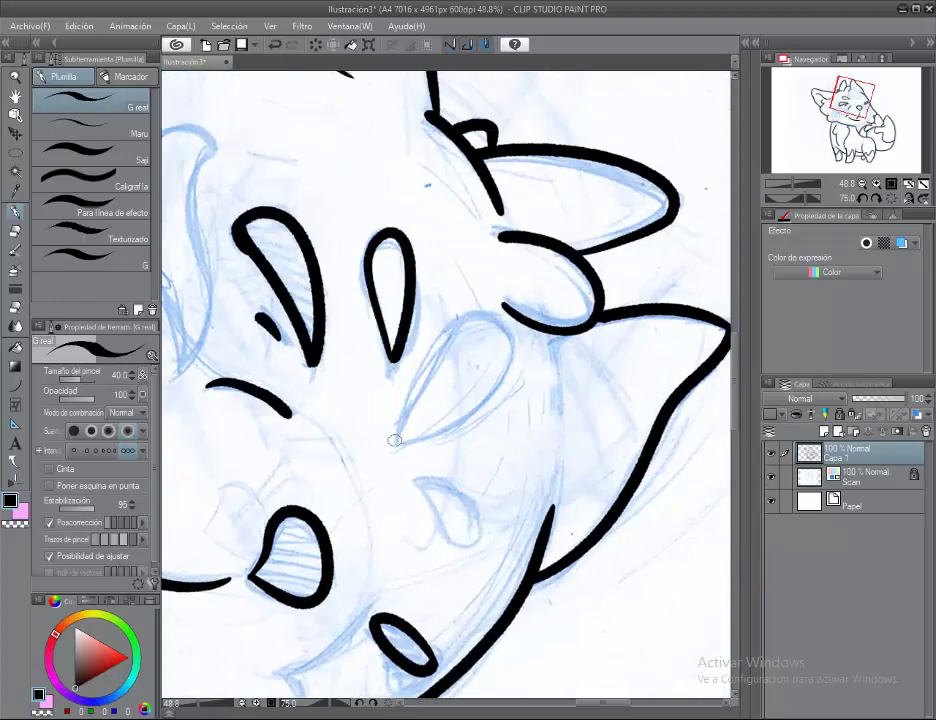
pyautogui.moveTo(398, 443)
pyautogui.mouseDown()
pyautogui.moveTo(500, 350)
pyautogui.moveTo(397, 443)
pyautogui.mouseUp()
# Ink two teardrop hair tufts over the sketch
pyautogui.moveTo(430, 481)
pyautogui.mouseDown()
pyautogui.moveTo(380, 336)
pyautogui.moveTo(403, 403)
pyautogui.moveTo(344, 524)
pyautogui.moveTo(443, 470)
pyautogui.moveTo(508, 595)
pyautogui.mouseUp()
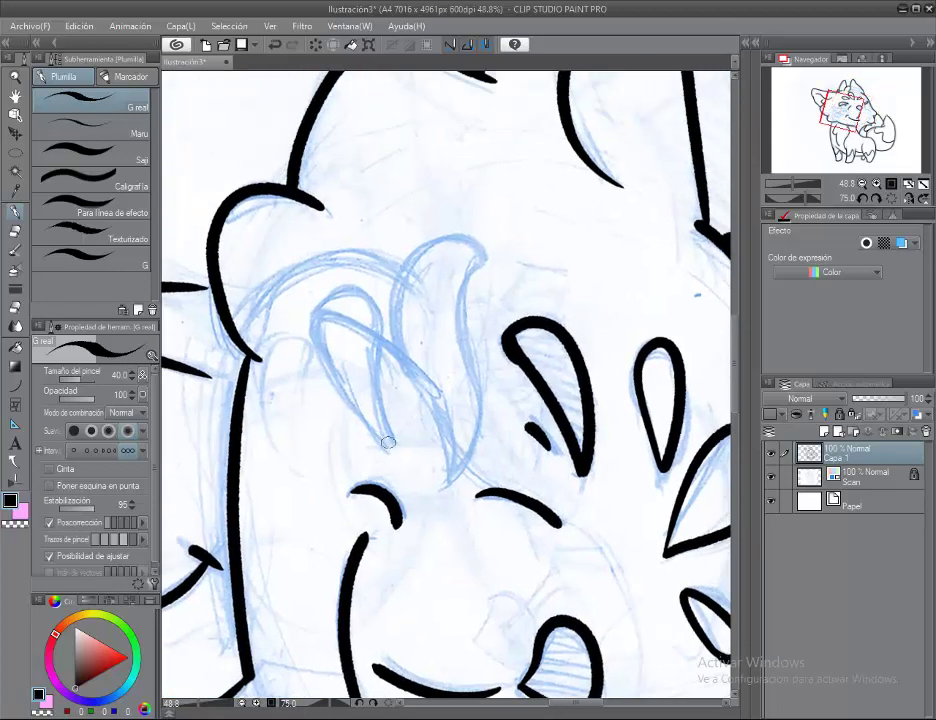
pyautogui.moveTo(345, 288)
pyautogui.mouseDown()
pyautogui.moveTo(380, 440)
pyautogui.moveTo(378, 430)
pyautogui.mouseUp()
pyautogui.moveTo(438, 236); pyautogui.dragTo(442, 450)
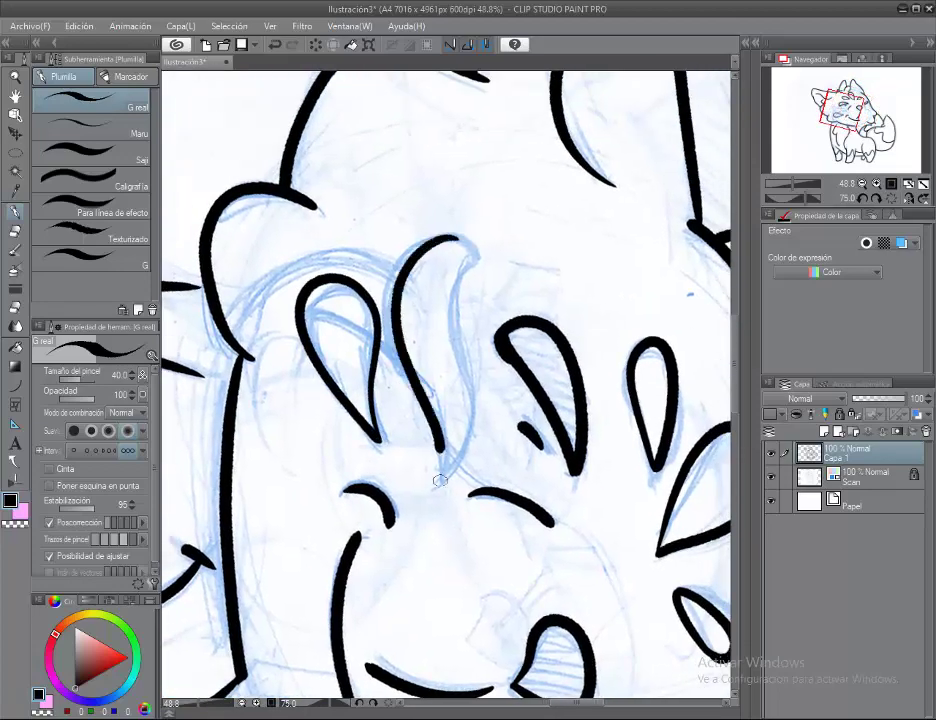
pyautogui.moveTo(455, 240)
pyautogui.mouseDown()
pyautogui.moveTo(440, 475)
pyautogui.moveTo(360, 386)
pyautogui.moveTo(493, 315)
pyautogui.mouseUp()
pyautogui.moveTo(375, 135)
pyautogui.mouseDown()
pyautogui.moveTo(376, 258)
pyautogui.moveTo(316, 340)
pyautogui.moveTo(191, 365)
pyautogui.mouseUp()
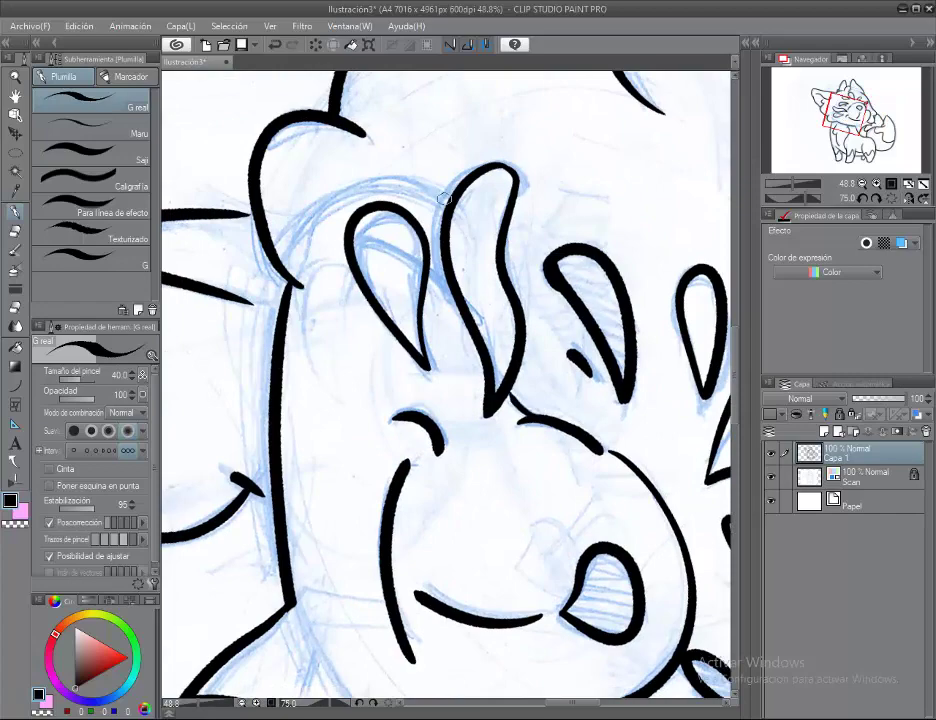
# Rotate the view so the face sits upright and switch to the Rellenar mono marker
pyautogui.scroll(-3, 446, 198)
pyautogui.scroll(-1, 400, 320)
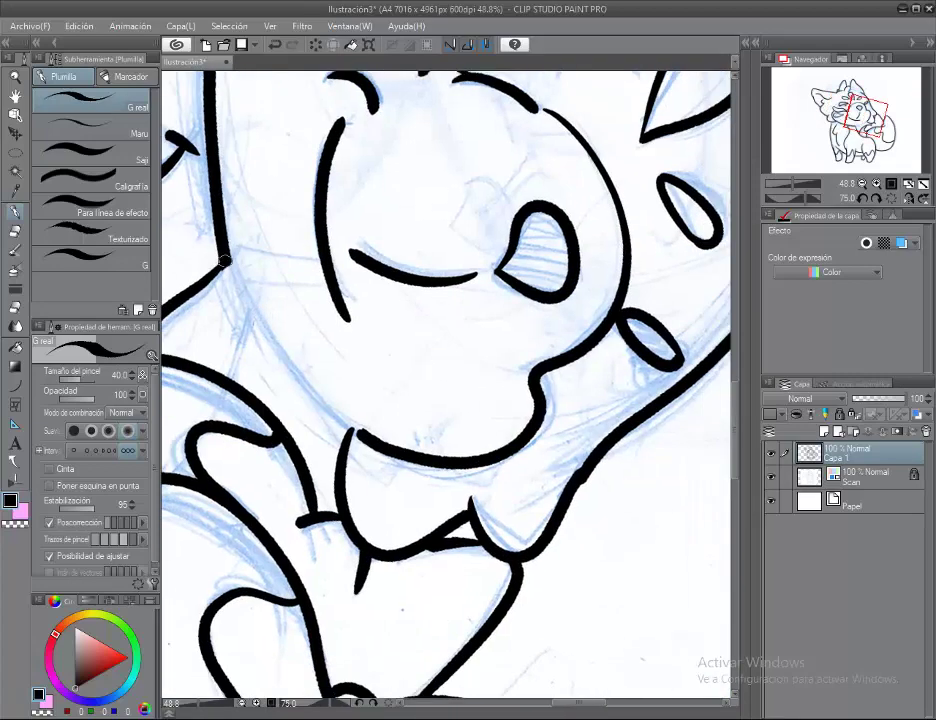
pyautogui.scroll(-2, 428, 355)
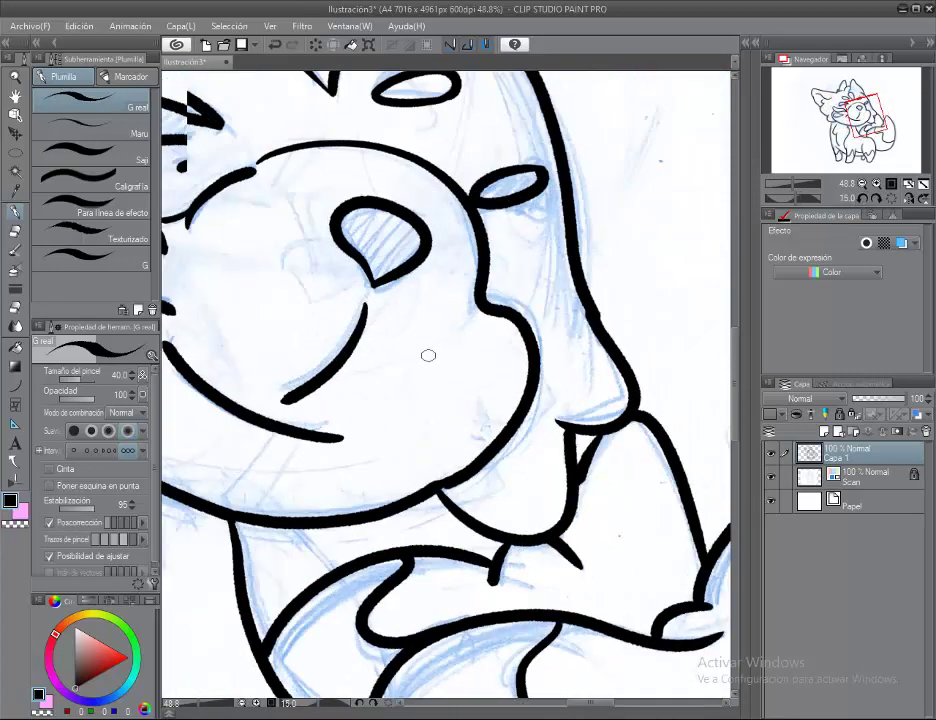
pyautogui.scroll(-2, 428, 355)
pyautogui.scroll(3, 299, 361)
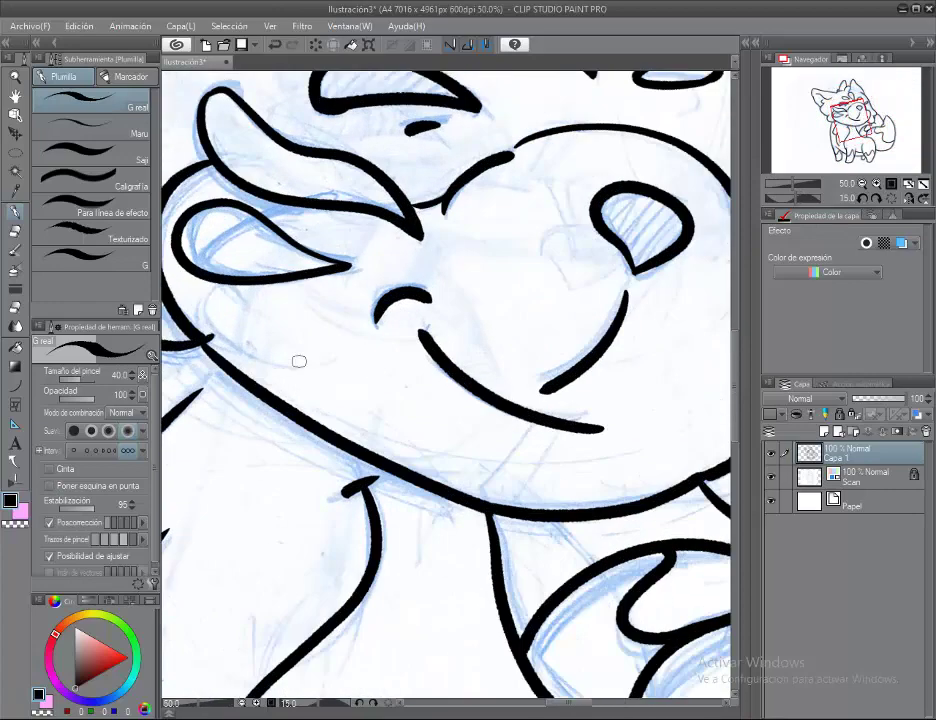
pyautogui.moveTo(299, 361); pyautogui.dragTo(530, 355)
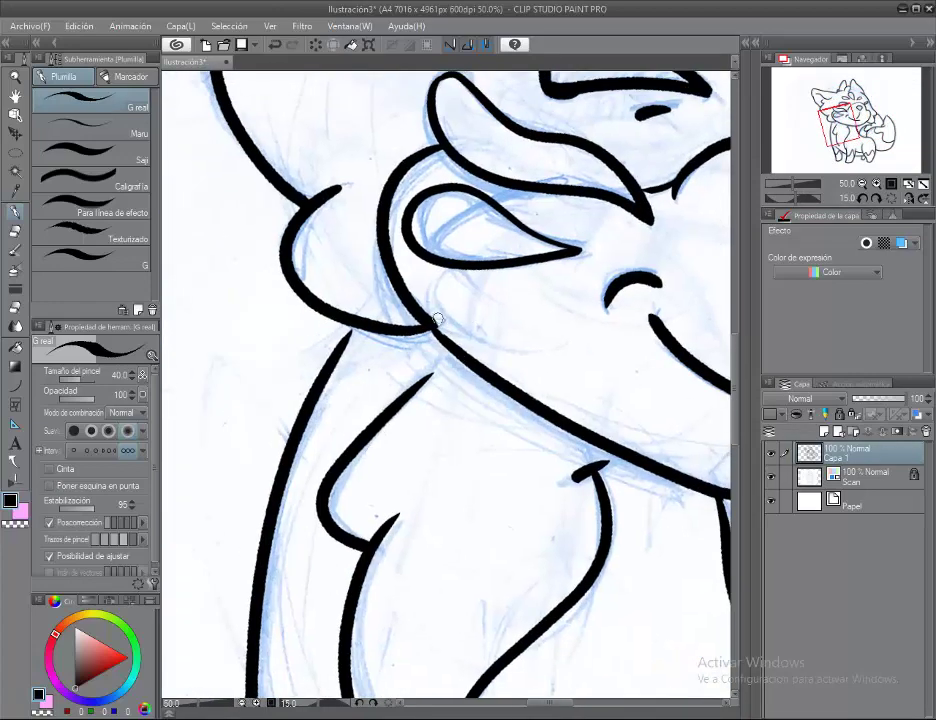
pyautogui.moveTo(238, 468); pyautogui.dragTo(362, 285)
pyautogui.moveTo(360, 345); pyautogui.dragTo(400, 380)
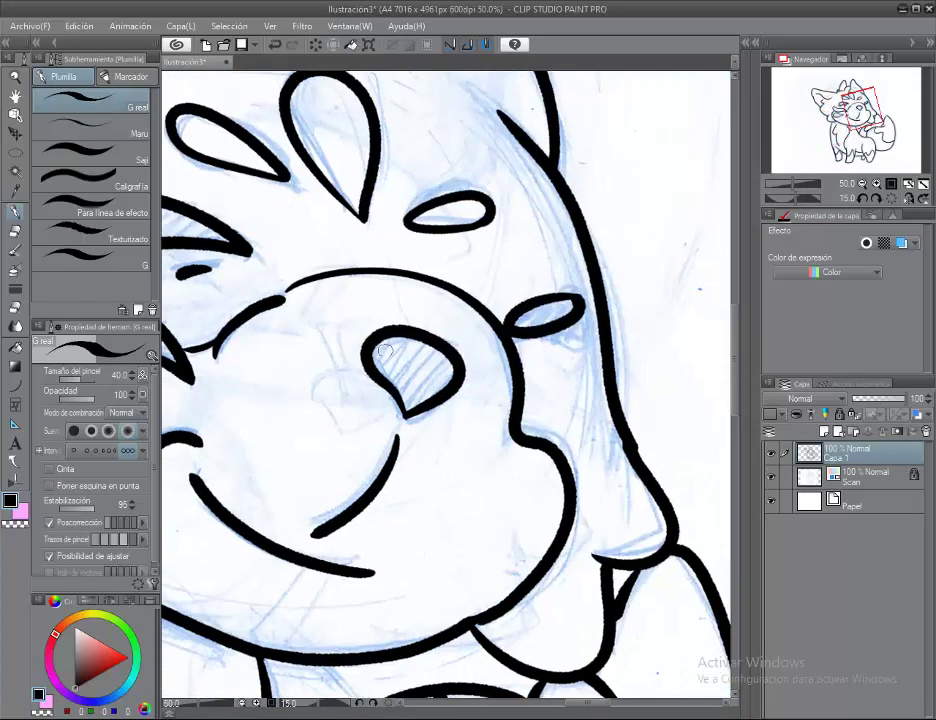
pyautogui.press('p')
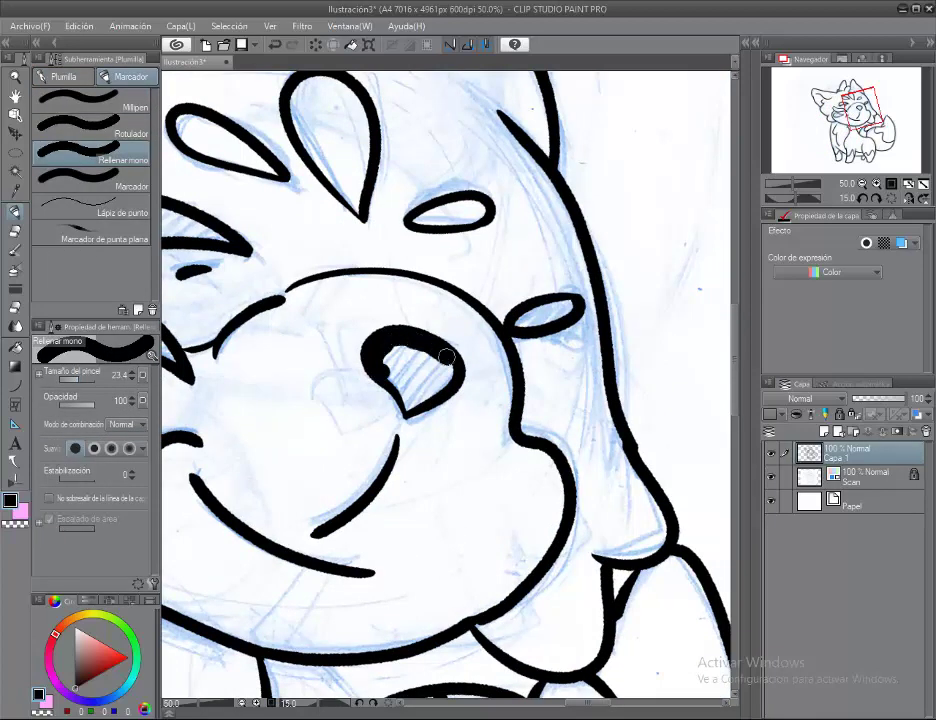
# Fill the nose and closed eye solid black, then fit the whole page upright
pyautogui.moveTo(400, 369)
pyautogui.mouseDown()
pyautogui.moveTo(368, 305)
pyautogui.moveTo(401, 285)
pyautogui.mouseUp()
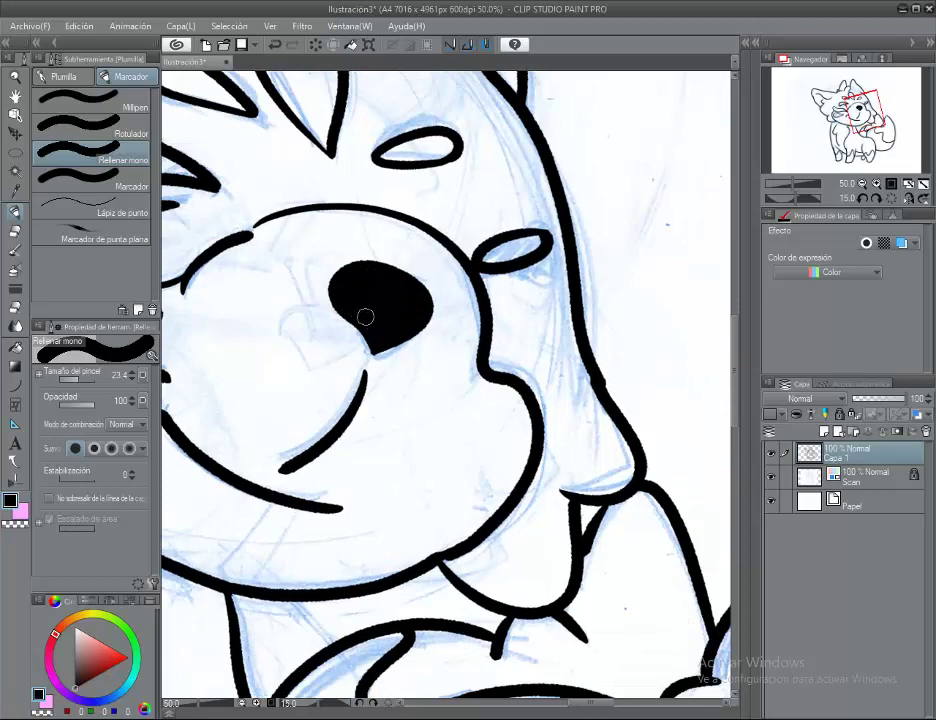
pyautogui.moveTo(528, 240)
pyautogui.mouseDown()
pyautogui.moveTo(362, 243)
pyautogui.moveTo(424, 234)
pyautogui.moveTo(452, 110)
pyautogui.mouseUp()
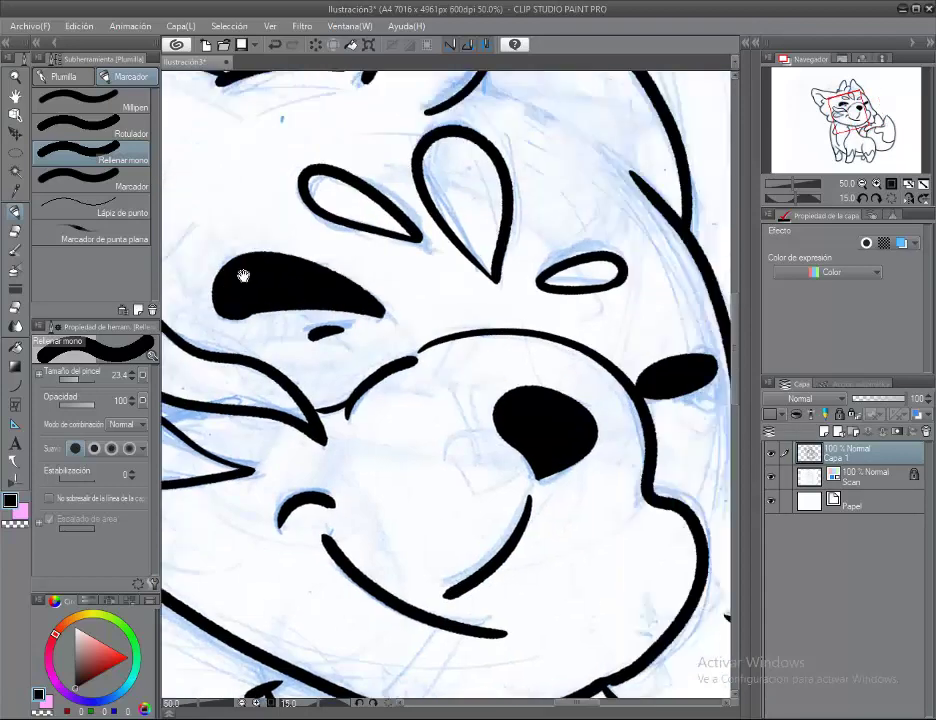
pyautogui.doubleClick(15, 97)
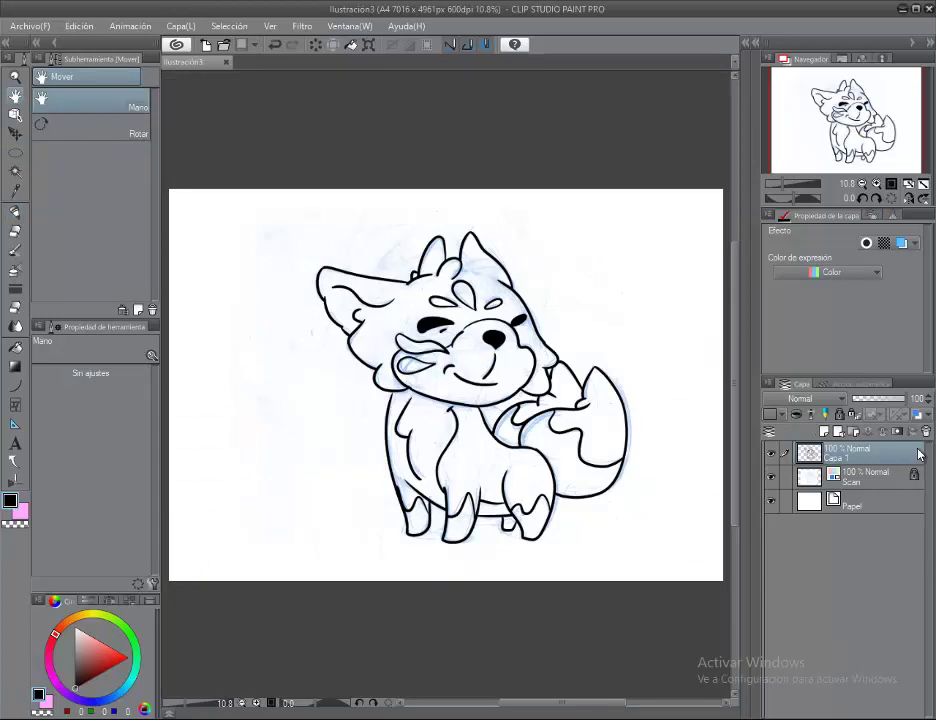
# Add a new colour layer and pick pale pink with the Rellenar mono marker
pyautogui.click(823, 432)
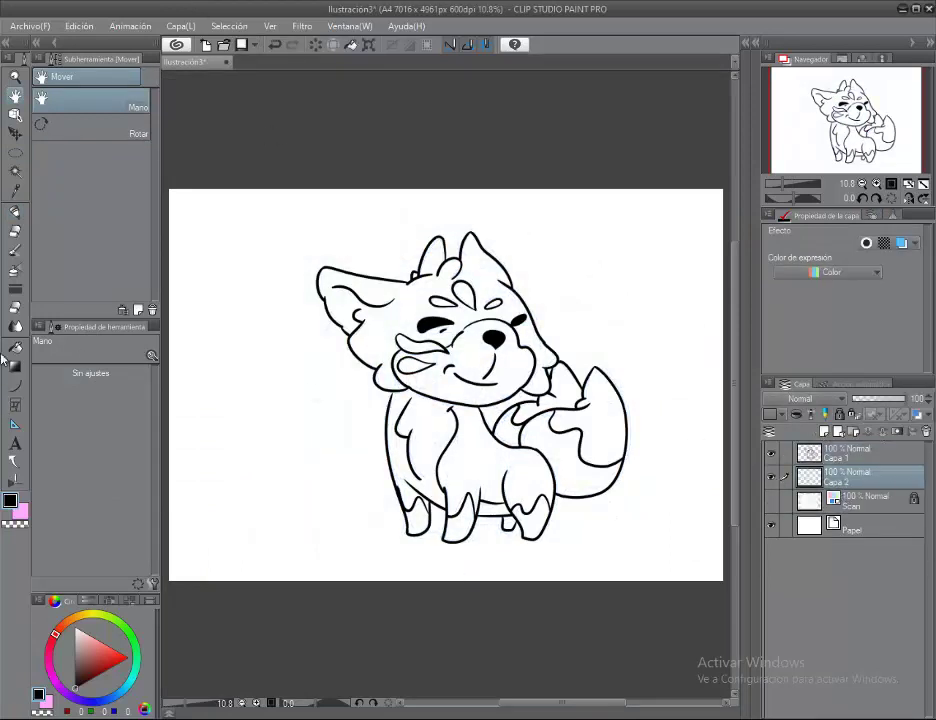
pyautogui.click(82, 632)
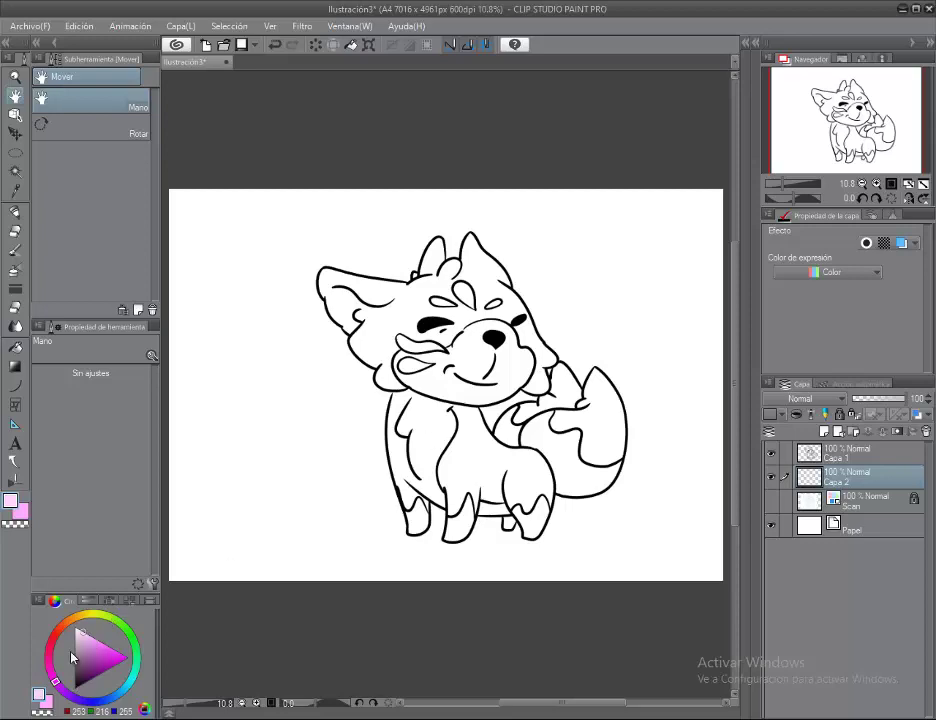
pyautogui.scroll(3, 462, 432)
pyautogui.click(15, 212)
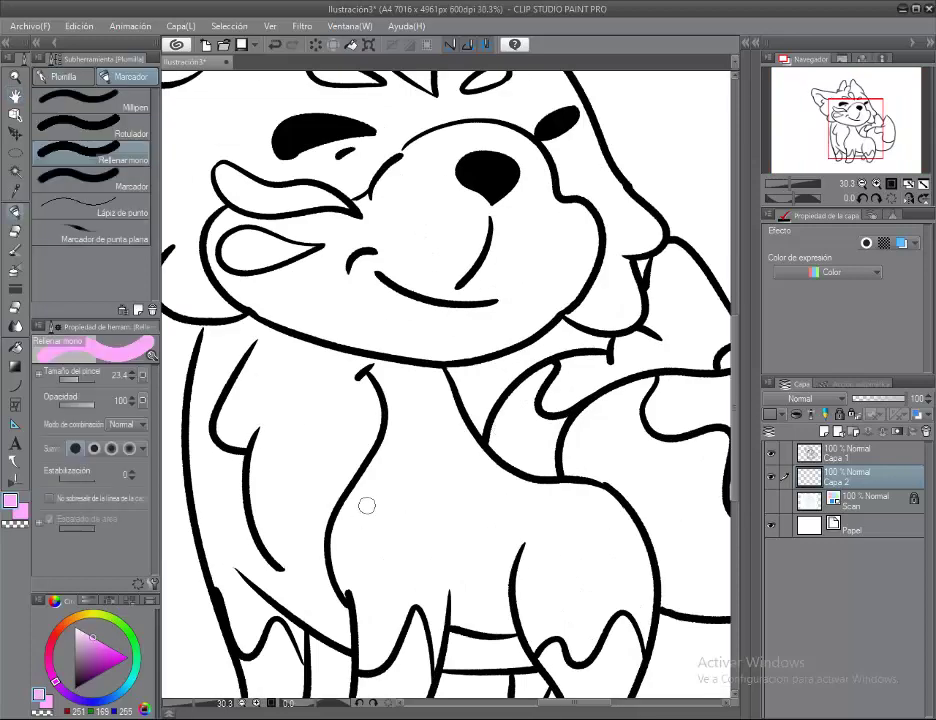
pyautogui.hscroll(2, 372, 488)
# Paint the chest flat pale pink out to its right and bottom outlines
pyautogui.moveTo(376, 488)
pyautogui.mouseDown()
pyautogui.moveTo(280, 585)
pyautogui.moveTo(268, 540)
pyautogui.moveTo(325, 445)
pyautogui.mouseUp()
pyautogui.moveTo(300, 379)
pyautogui.mouseDown()
pyautogui.moveTo(307, 508)
pyautogui.moveTo(366, 412)
pyautogui.moveTo(349, 440)
pyautogui.mouseUp()
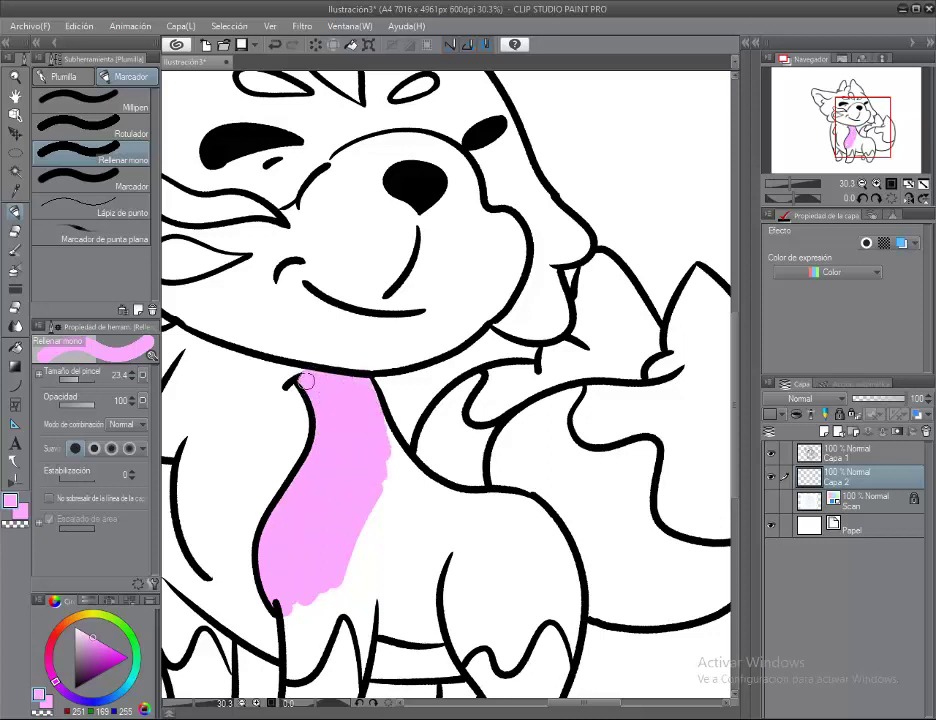
pyautogui.moveTo(305, 381); pyautogui.dragTo(296, 648)
pyautogui.moveTo(375, 470); pyautogui.dragTo(393, 606)
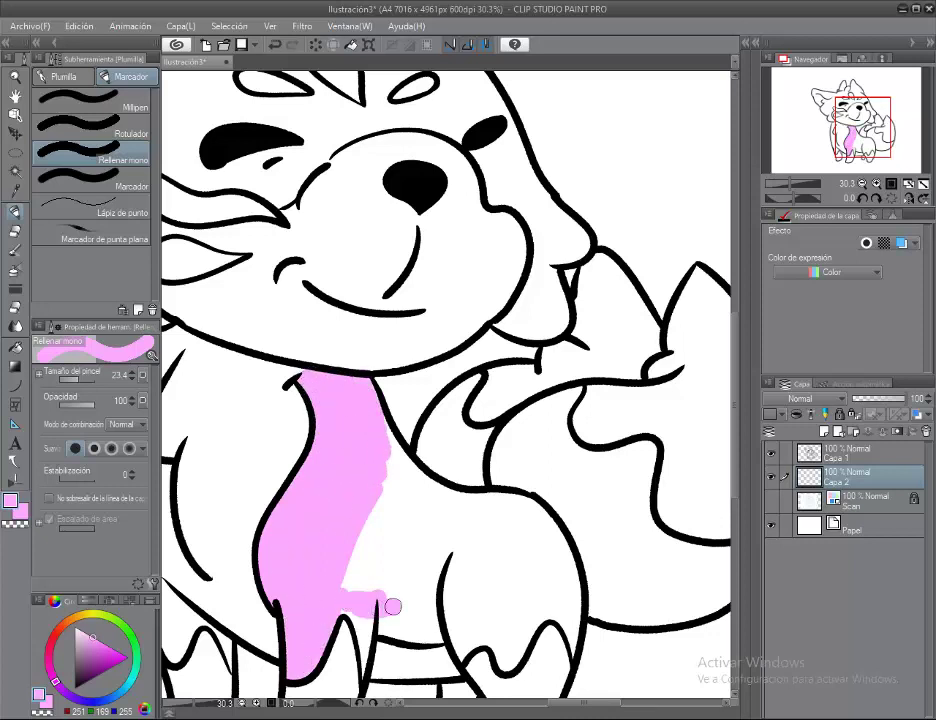
pyautogui.moveTo(343, 553)
pyautogui.mouseDown()
pyautogui.moveTo(380, 418)
pyautogui.moveTo(410, 570)
pyautogui.mouseUp()
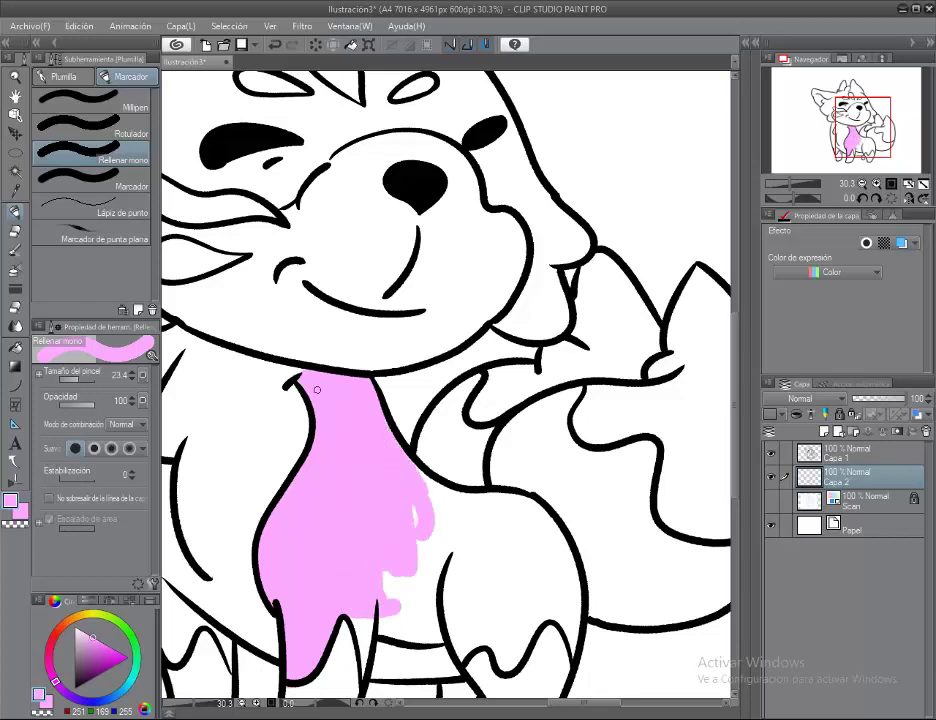
pyautogui.moveTo(317, 390); pyautogui.dragTo(272, 235)
pyautogui.moveTo(390, 345); pyautogui.dragTo(385, 435)
pyautogui.moveTo(340, 475)
pyautogui.mouseDown()
pyautogui.moveTo(395, 470)
pyautogui.moveTo(403, 484)
pyautogui.moveTo(422, 464)
pyautogui.moveTo(406, 351)
pyautogui.moveTo(442, 380)
pyautogui.moveTo(505, 380)
pyautogui.moveTo(441, 487)
pyautogui.moveTo(418, 430)
pyautogui.mouseUp()
# Cover the remaining white spots on the hip and reduce the brush size to 8.5
pyautogui.moveTo(496, 365); pyautogui.dragTo(426, 300)
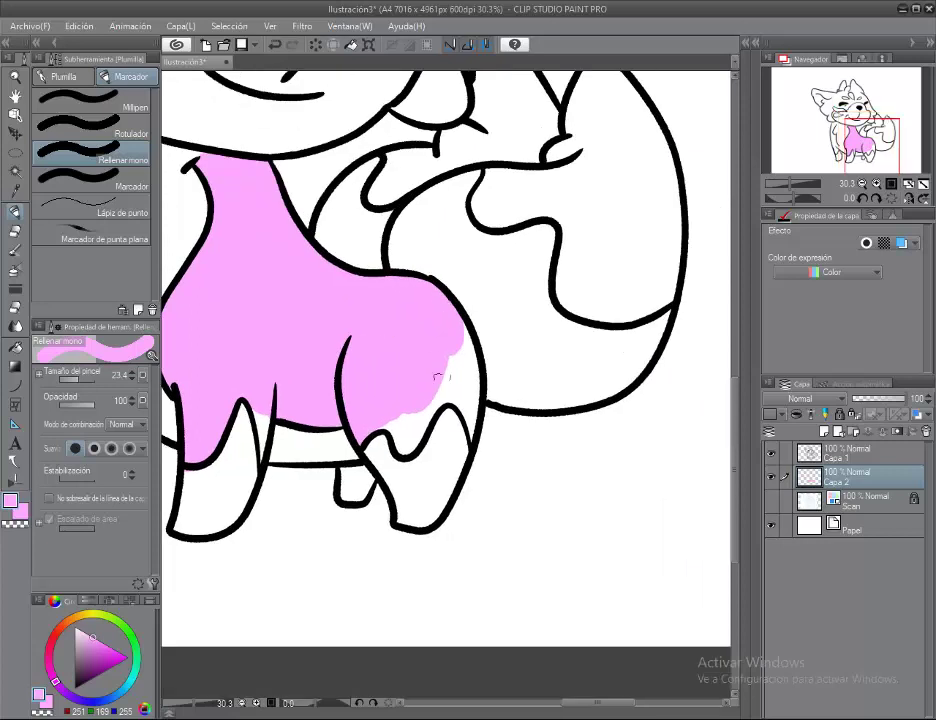
pyautogui.moveTo(397, 438); pyautogui.dragTo(401, 419)
pyautogui.moveTo(447, 366); pyautogui.dragTo(475, 410)
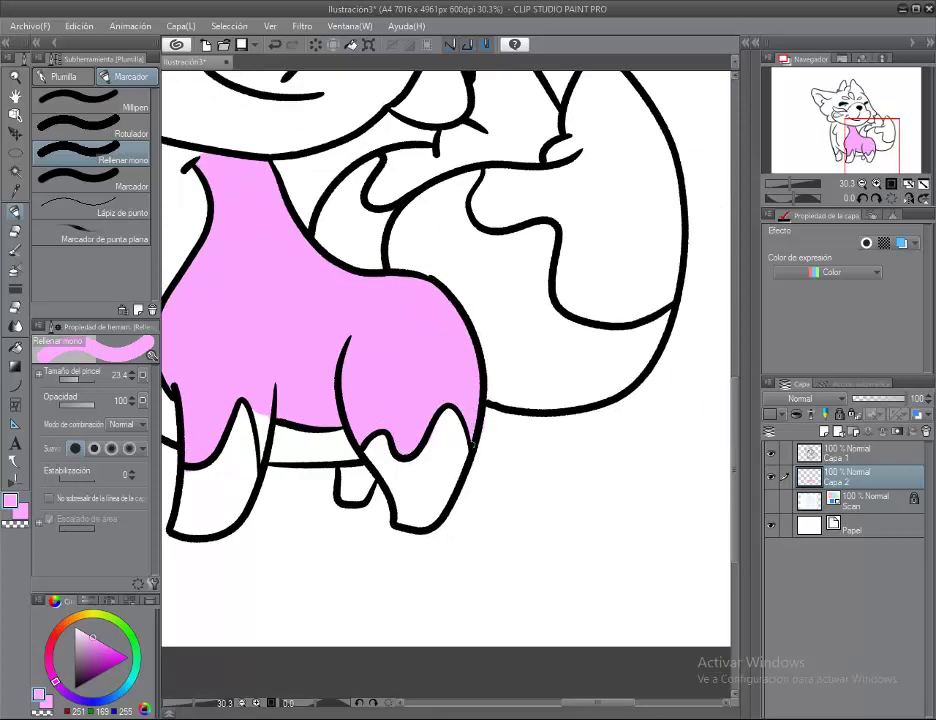
pyautogui.moveTo(411, 444); pyautogui.dragTo(459, 444)
pyautogui.click(68, 378)
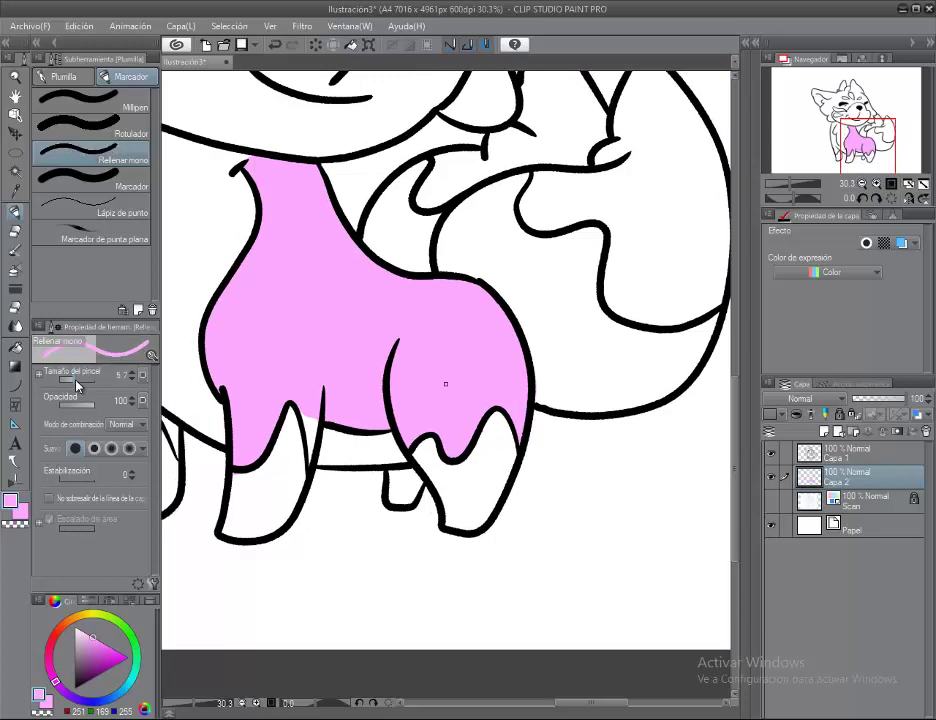
pyautogui.scroll(5, 300, 455)
pyautogui.hscroll(-3, 260, 430)
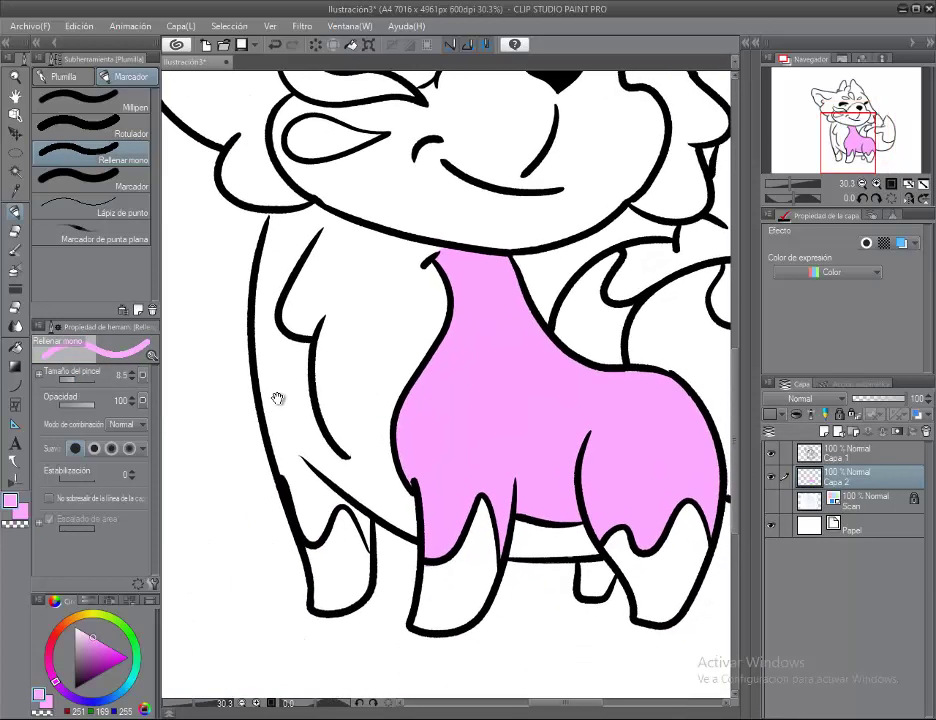
pyautogui.scroll(-4, 354, 366)
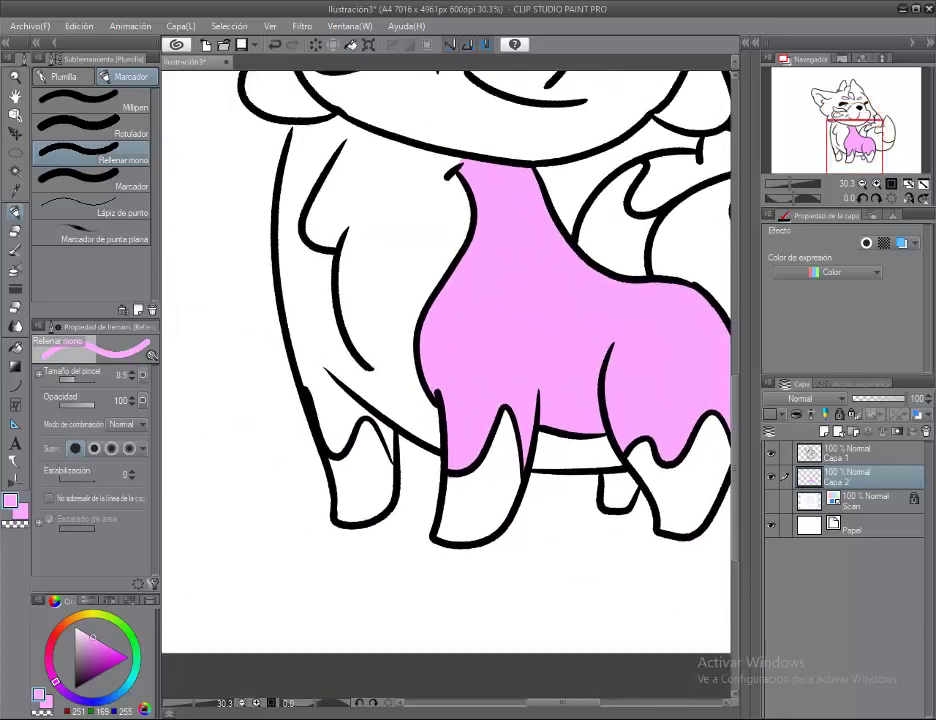
pyautogui.hscroll(-1, 380, 410)
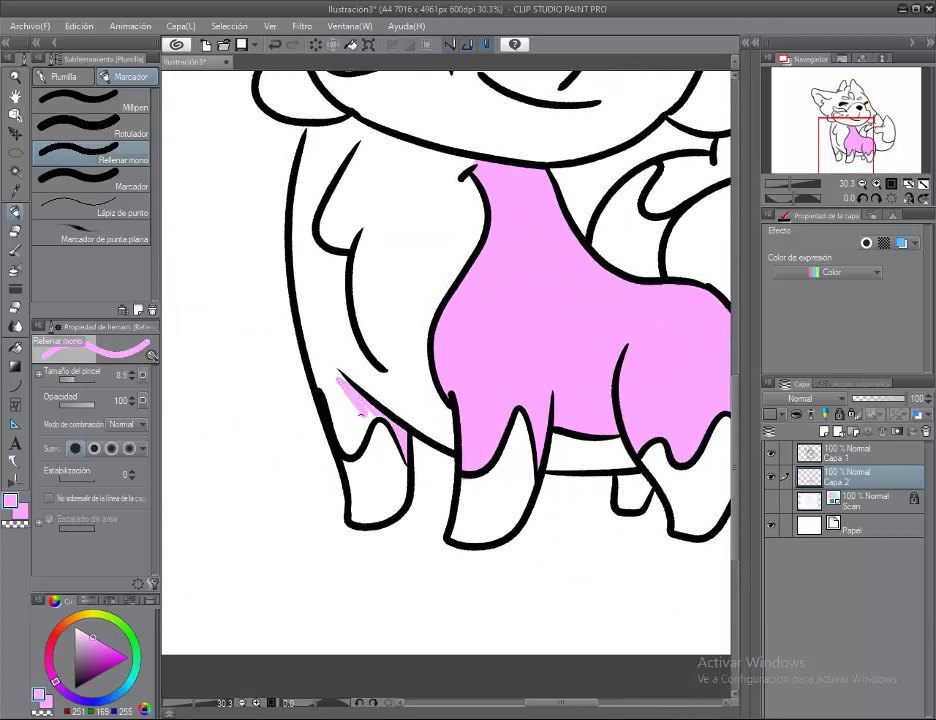
pyautogui.scroll(-2, 350, 384)
pyautogui.hscroll(2, 350, 384)
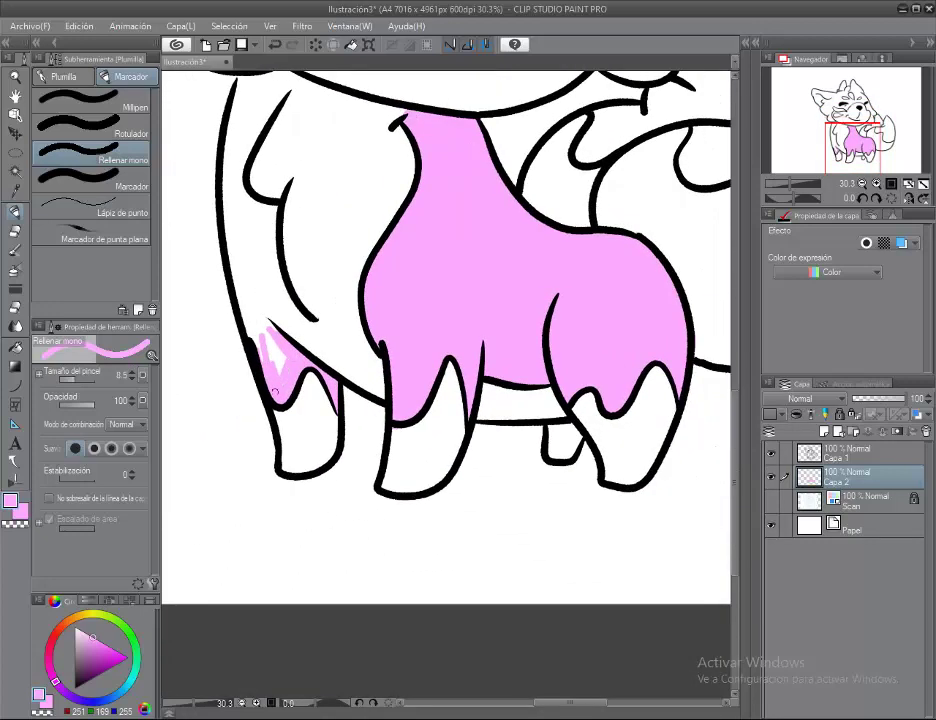
pyautogui.scroll(4, 270, 347)
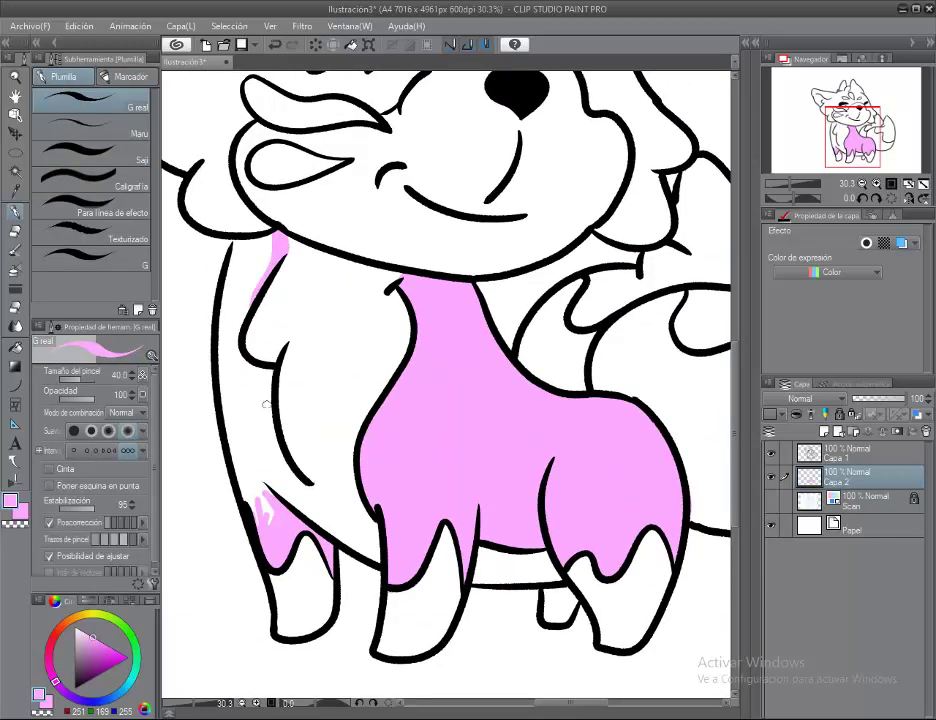
# Fill the left flank and left leg gaps pink with the solid marker, then save with Ctrl+S
pyautogui.moveTo(258, 365); pyautogui.dragTo(255, 500)
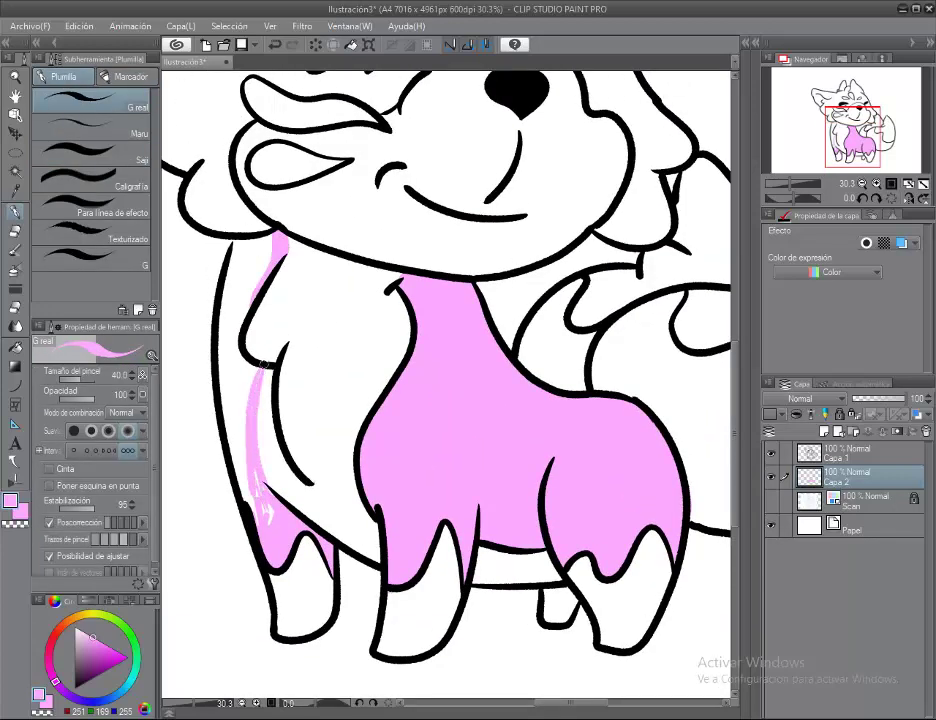
pyautogui.click(125, 76)
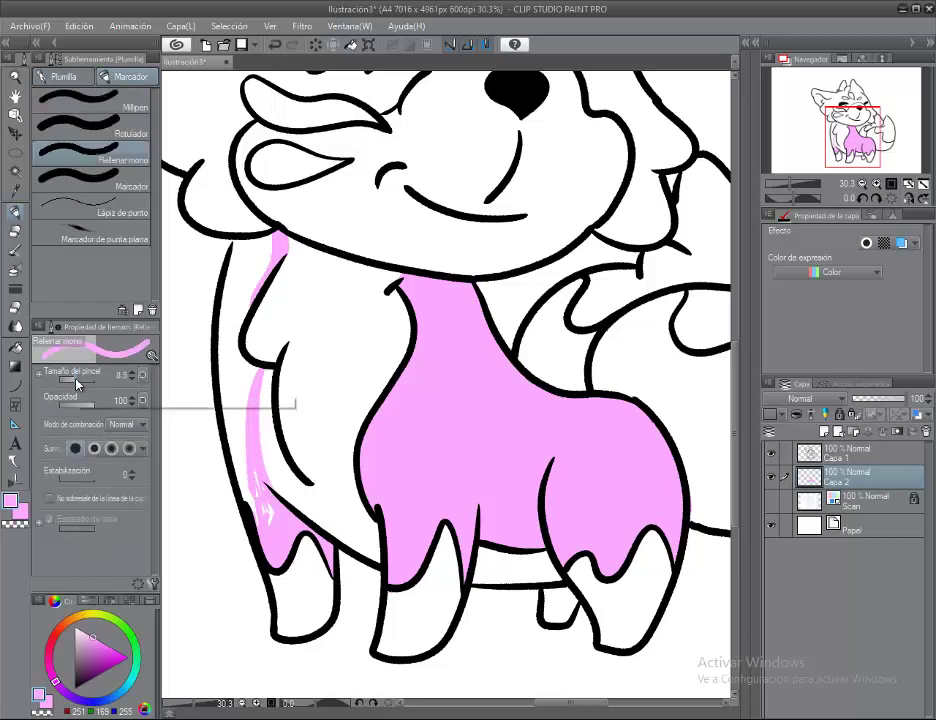
pyautogui.moveTo(272, 245)
pyautogui.mouseDown()
pyautogui.moveTo(228, 368)
pyautogui.moveTo(261, 377)
pyautogui.moveTo(238, 456)
pyautogui.mouseUp()
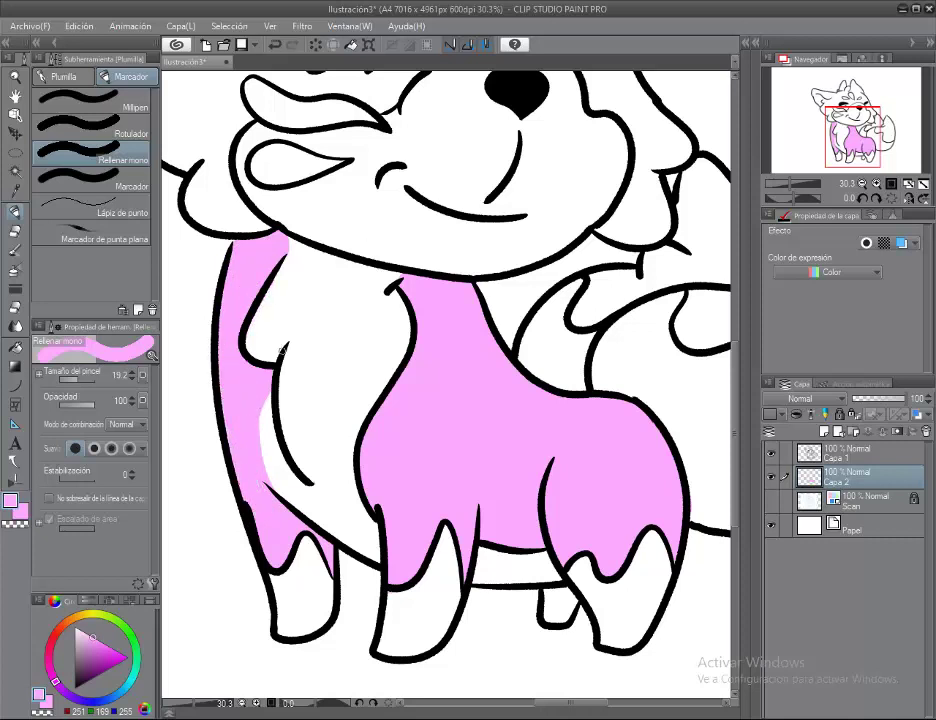
pyautogui.moveTo(291, 483); pyautogui.dragTo(267, 470)
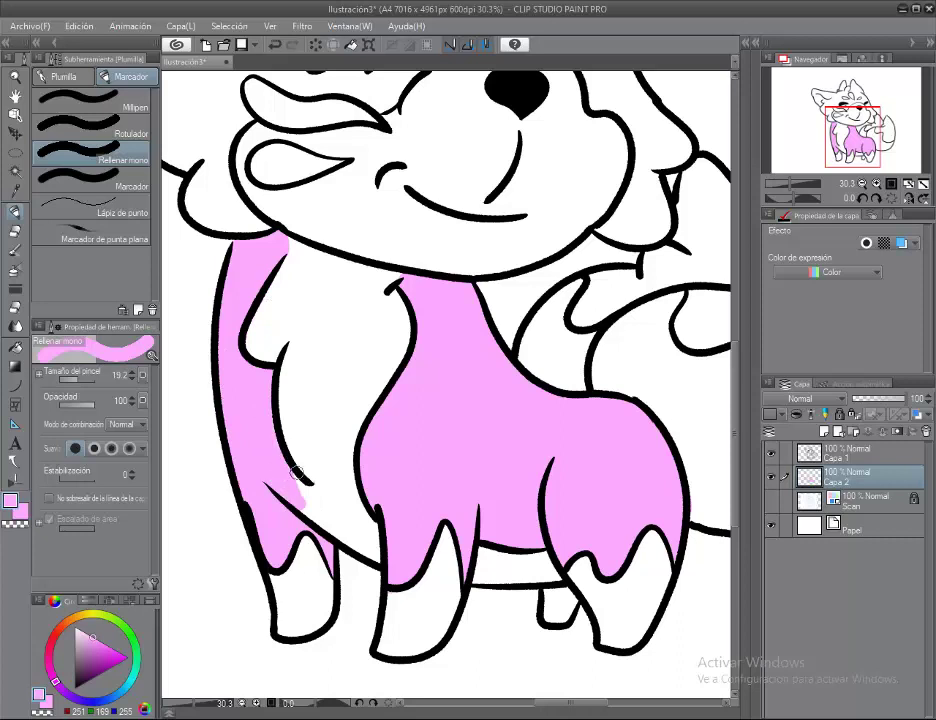
pyautogui.click(83, 79)
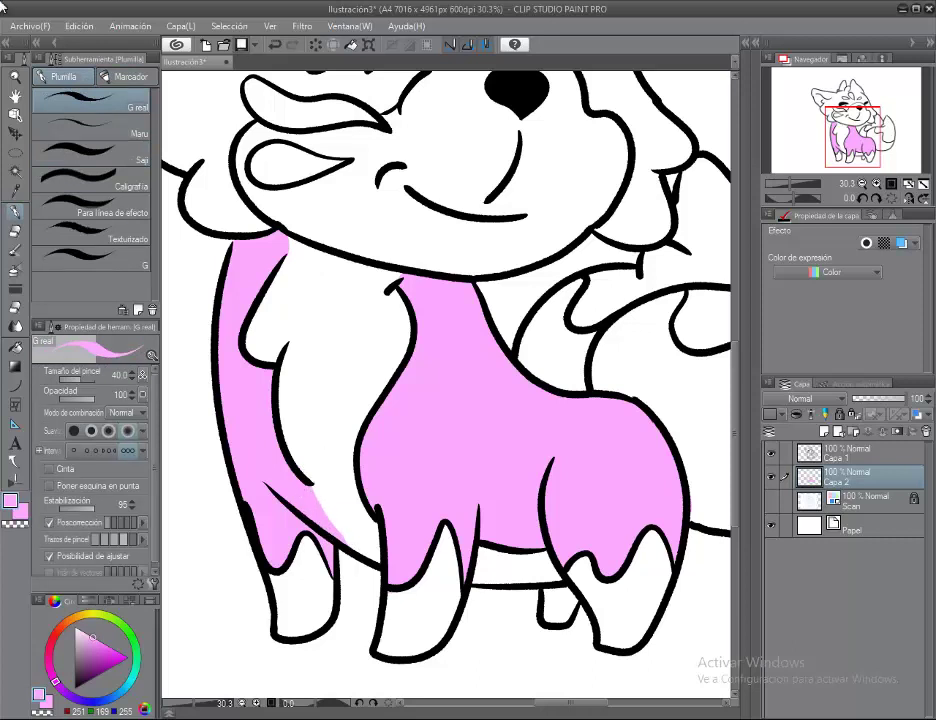
pyautogui.hotkey('ctrl', 's')
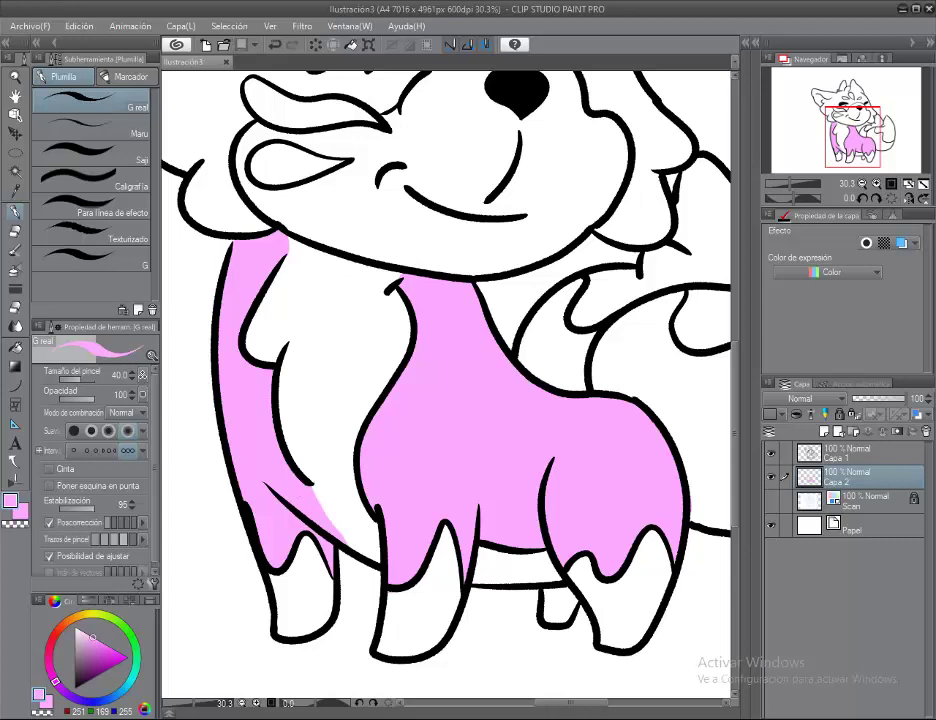
# Fill the left cheek, left ear and head fur pale pink
pyautogui.press('p')
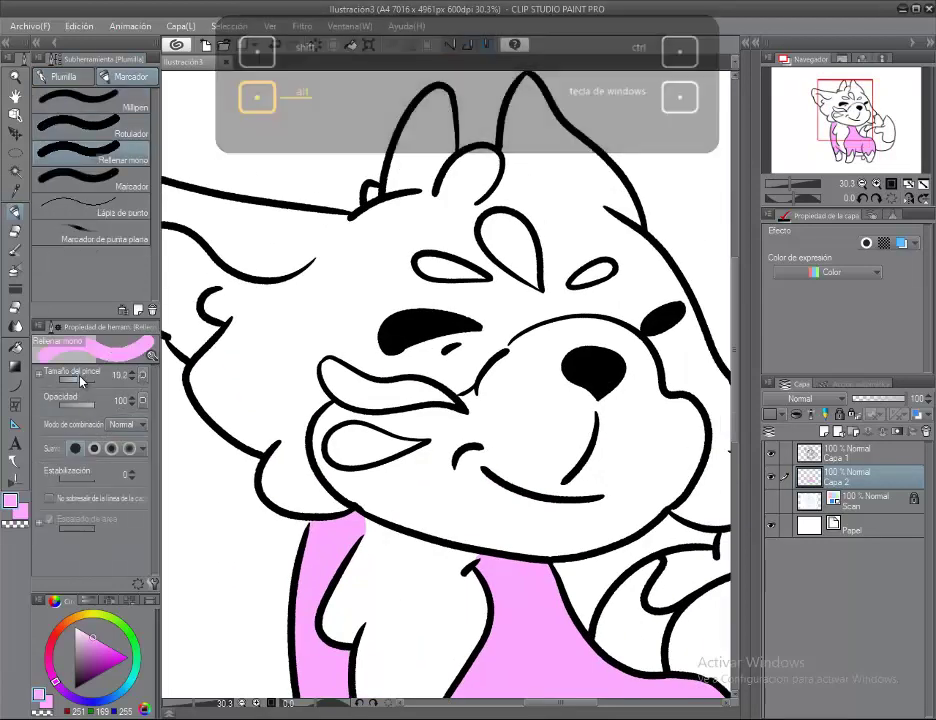
pyautogui.moveTo(80, 378); pyautogui.dragTo(86, 378)
pyautogui.moveTo(275, 310); pyautogui.dragTo(348, 250)
pyautogui.moveTo(355, 320)
pyautogui.mouseDown()
pyautogui.moveTo(360, 390)
pyautogui.moveTo(305, 245)
pyautogui.mouseUp()
pyautogui.moveTo(378, 205)
pyautogui.mouseDown()
pyautogui.moveTo(338, 254)
pyautogui.moveTo(272, 196)
pyautogui.moveTo(190, 160)
pyautogui.moveTo(395, 205)
pyautogui.moveTo(335, 433)
pyautogui.mouseUp()
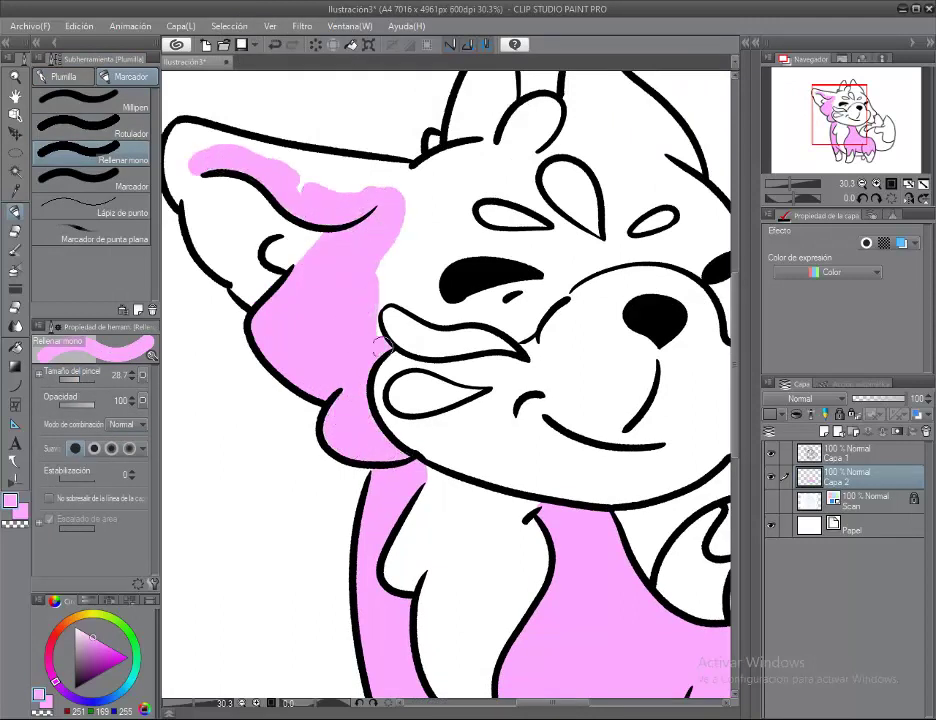
pyautogui.moveTo(454, 119)
pyautogui.mouseDown()
pyautogui.moveTo(299, 264)
pyautogui.moveTo(340, 190)
pyautogui.moveTo(330, 280)
pyautogui.moveTo(250, 360)
pyautogui.moveTo(350, 414)
pyautogui.moveTo(200, 290)
pyautogui.moveTo(290, 190)
pyautogui.moveTo(300, 205)
pyautogui.mouseUp()
pyautogui.moveTo(373, 414)
pyautogui.mouseDown()
pyautogui.moveTo(408, 329)
pyautogui.moveTo(340, 315)
pyautogui.moveTo(351, 282)
pyautogui.moveTo(450, 322)
pyautogui.moveTo(470, 313)
pyautogui.moveTo(420, 345)
pyautogui.moveTo(330, 353)
pyautogui.moveTo(360, 150)
pyautogui.moveTo(360, 203)
pyautogui.moveTo(330, 240)
pyautogui.moveTo(290, 272)
pyautogui.moveTo(249, 273)
pyautogui.mouseUp()
# Paint pink along the ear's inner edge and the fur below the eye
pyautogui.scroll(3, 318, 367)
pyautogui.hscroll(3, 358, 322)
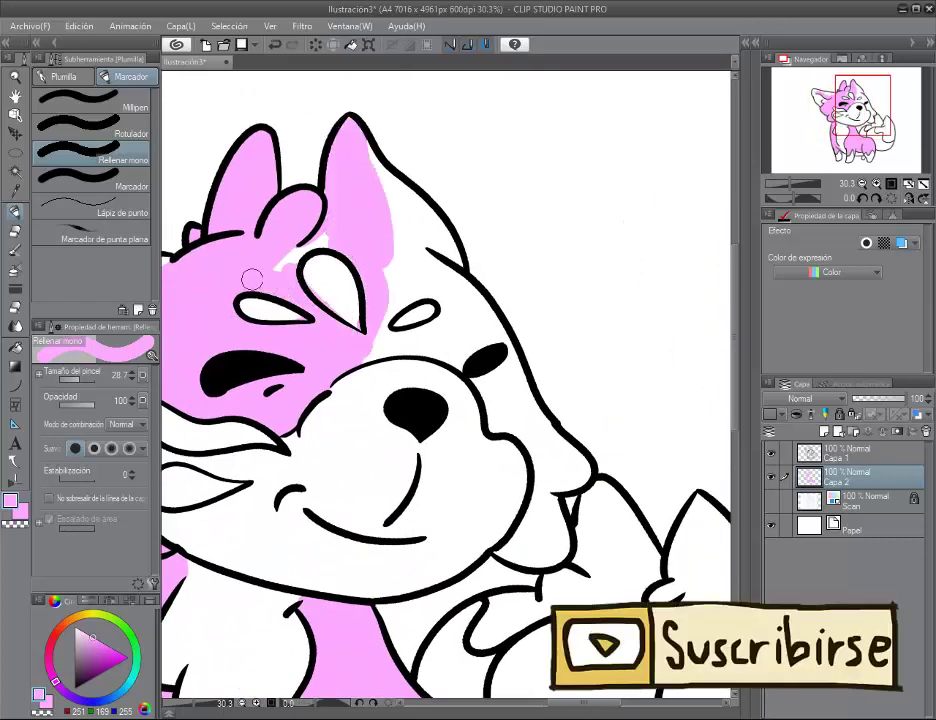
pyautogui.hscroll(3, 249, 273)
pyautogui.moveTo(315, 240)
pyautogui.mouseDown()
pyautogui.moveTo(284, 196)
pyautogui.moveTo(303, 262)
pyautogui.moveTo(330, 266)
pyautogui.moveTo(300, 330)
pyautogui.moveTo(343, 349)
pyautogui.moveTo(345, 382)
pyautogui.moveTo(366, 324)
pyautogui.moveTo(331, 306)
pyautogui.mouseUp()
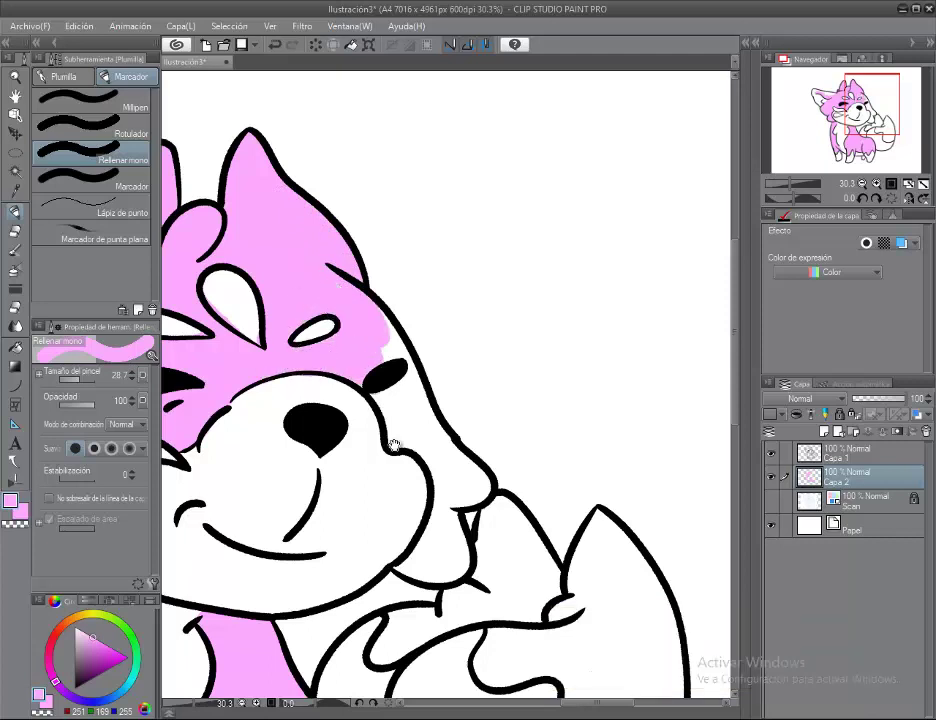
pyautogui.moveTo(394, 445)
pyautogui.mouseDown()
pyautogui.moveTo(284, 355)
pyautogui.moveTo(345, 380)
pyautogui.moveTo(355, 410)
pyautogui.moveTo(340, 465)
pyautogui.moveTo(295, 467)
pyautogui.mouseUp()
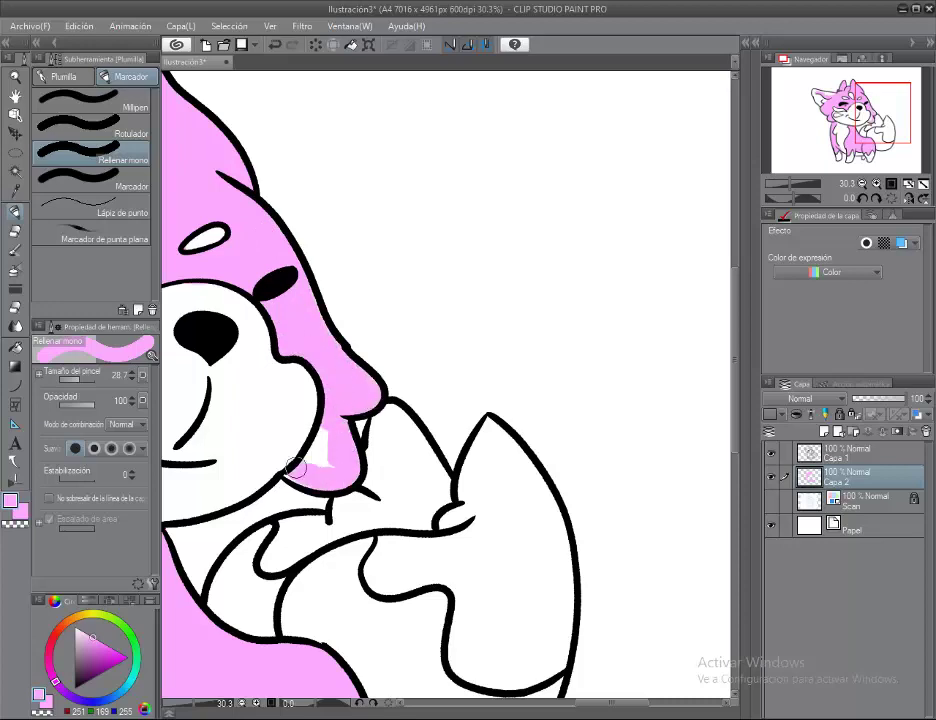
# Brush pink along the top of the ear and recentre the view on the face
pyautogui.moveTo(226, 483); pyautogui.dragTo(338, 428)
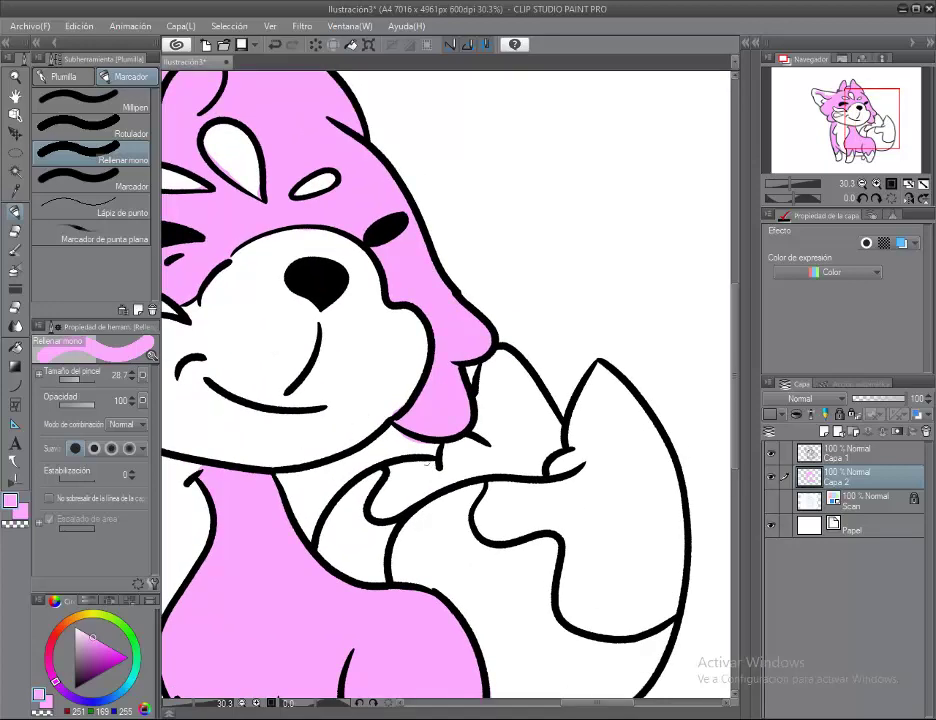
pyautogui.moveTo(375, 372); pyautogui.dragTo(715, 540)
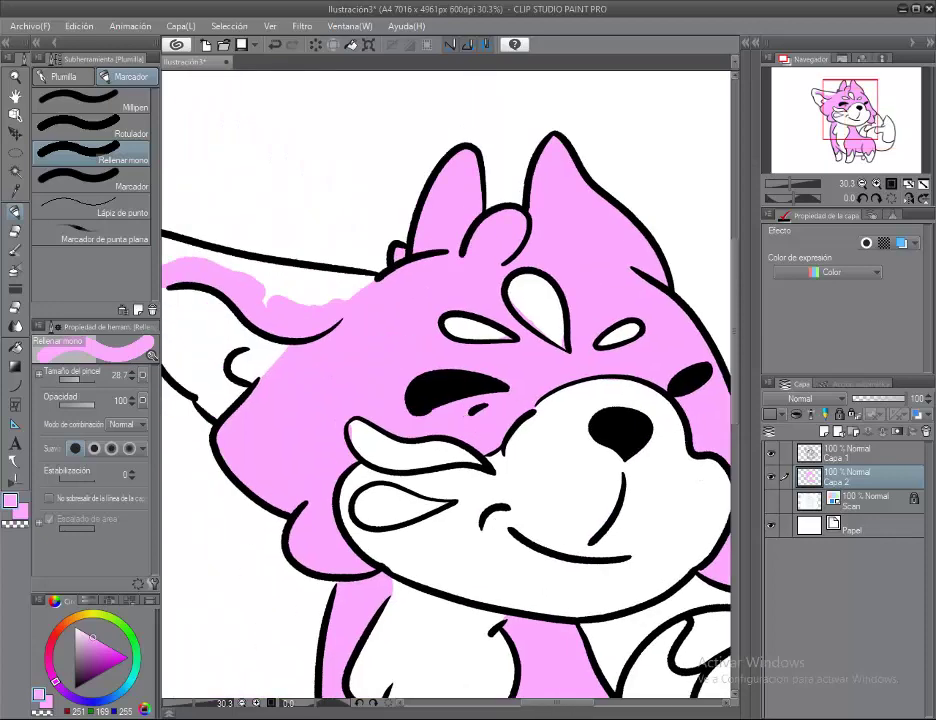
pyautogui.moveTo(250, 300); pyautogui.dragTo(310, 295)
pyautogui.moveTo(200, 275); pyautogui.dragTo(352, 313)
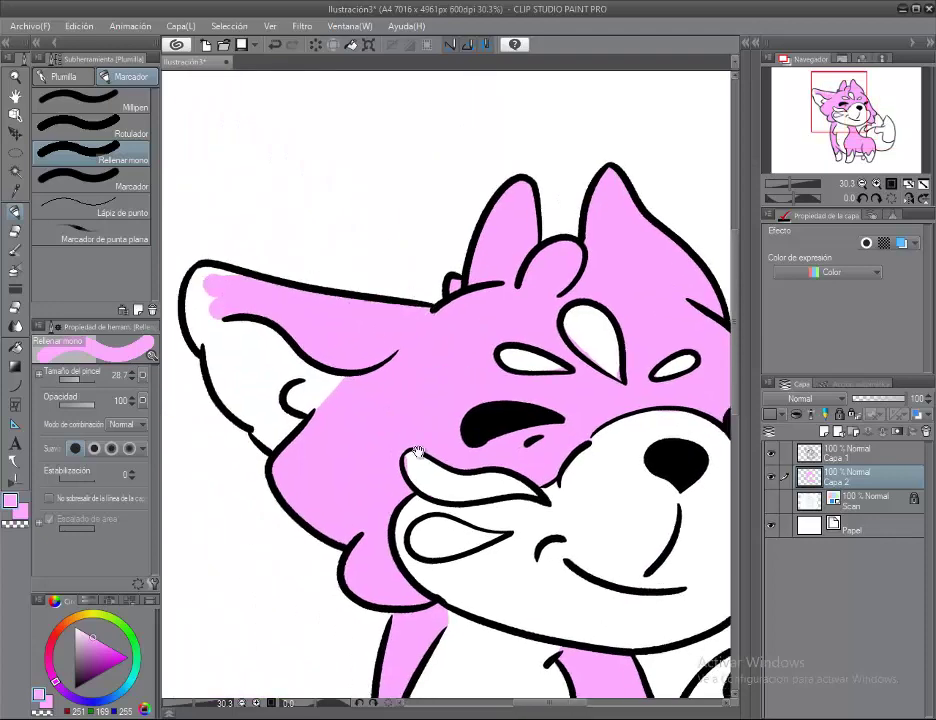
pyautogui.moveTo(280, 222); pyautogui.dragTo(463, 307)
pyautogui.press('p')
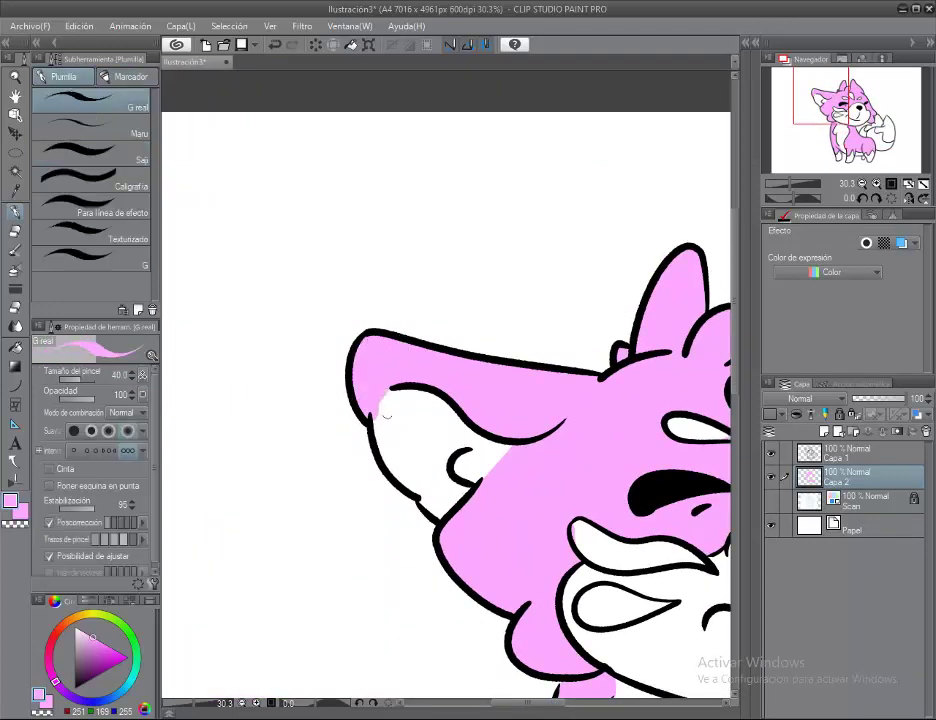
pyautogui.moveTo(483, 482); pyautogui.dragTo(318, 452)
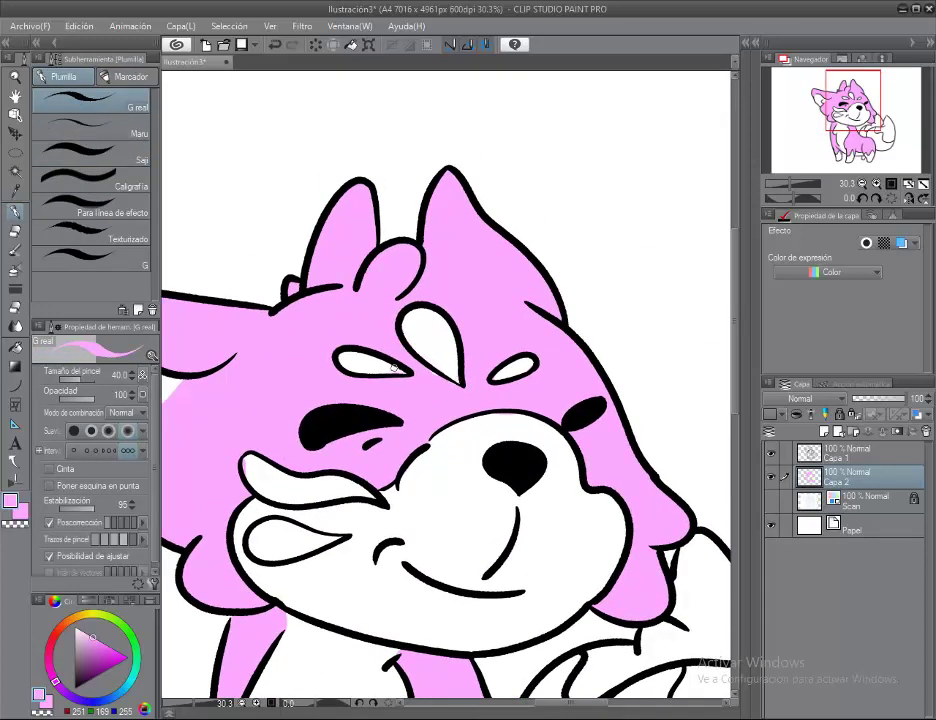
pyautogui.moveTo(342, 410); pyautogui.dragTo(262, 415)
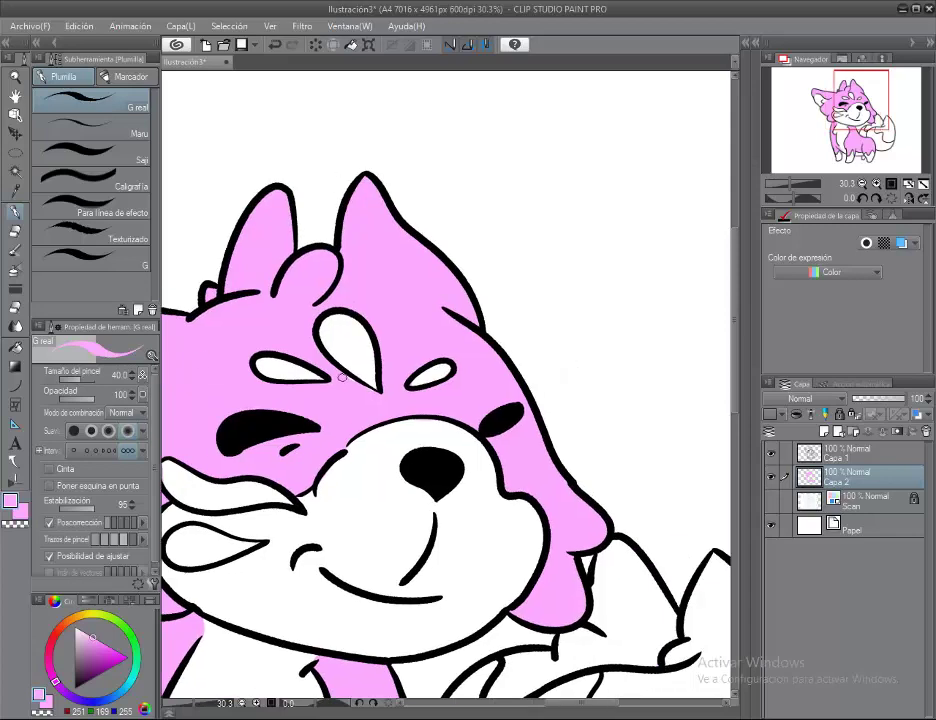
pyautogui.scroll(-5, 380, 397)
# Add layer Capa 3, paint the tail base pale pink, then add Capa 4
pyautogui.press('p')
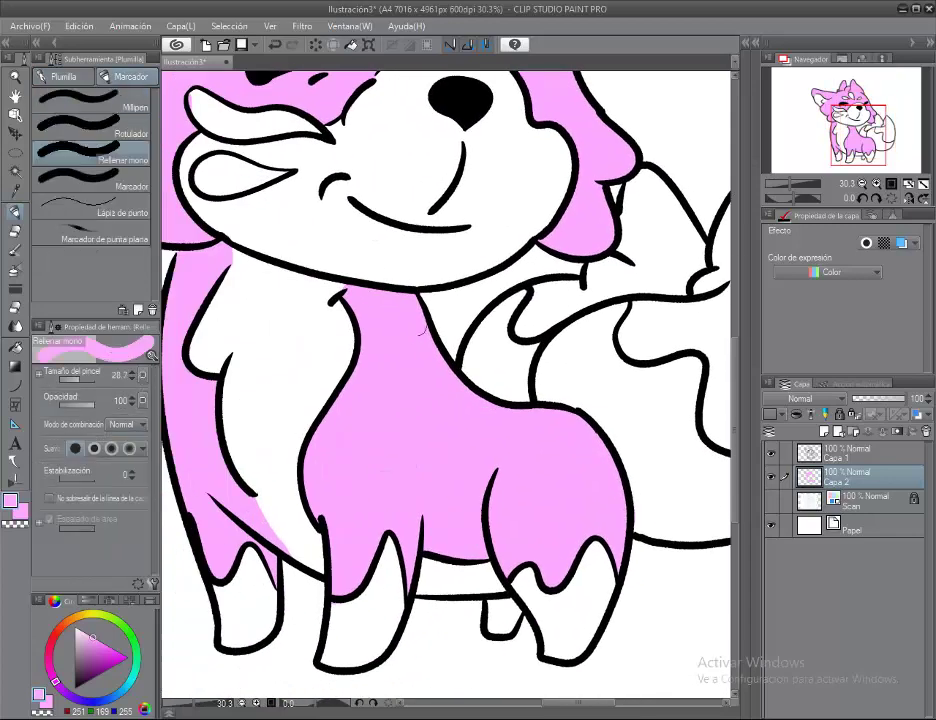
pyautogui.hotkey('ctrl', 'shift', 'n')
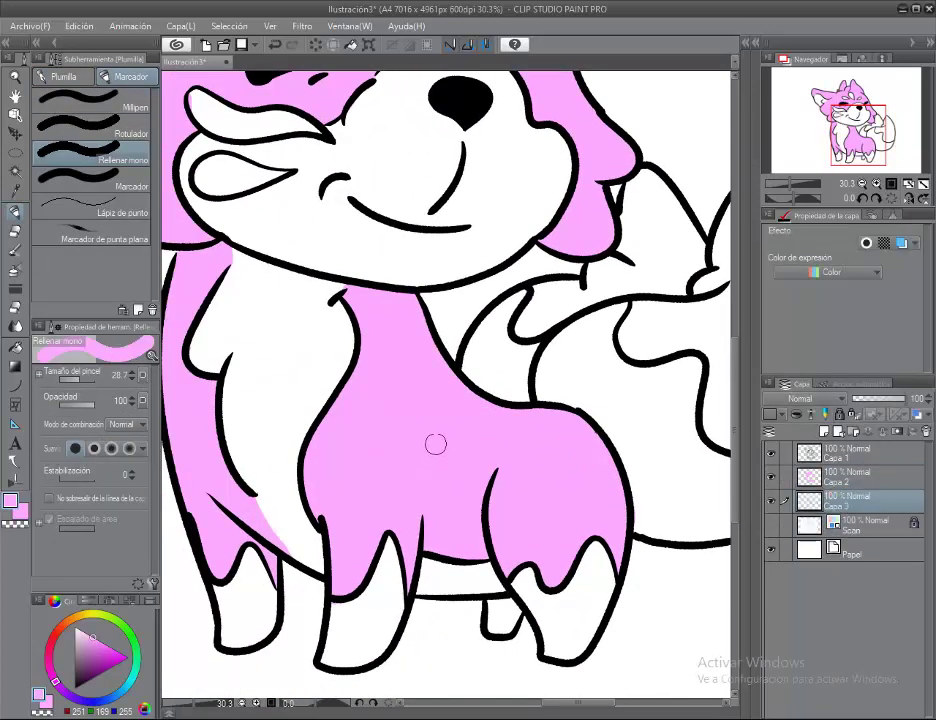
pyautogui.hscroll(3, 435, 444)
pyautogui.moveTo(495, 415)
pyautogui.mouseDown()
pyautogui.moveTo(485, 381)
pyautogui.moveTo(464, 396)
pyautogui.moveTo(472, 361)
pyautogui.moveTo(533, 363)
pyautogui.moveTo(476, 443)
pyautogui.moveTo(430, 380)
pyautogui.moveTo(445, 320)
pyautogui.moveTo(463, 356)
pyautogui.moveTo(412, 372)
pyautogui.moveTo(439, 428)
pyautogui.moveTo(409, 447)
pyautogui.moveTo(472, 428)
pyautogui.moveTo(580, 470)
pyautogui.moveTo(440, 513)
pyautogui.moveTo(538, 473)
pyautogui.mouseUp()
pyautogui.hscroll(2, 412, 372)
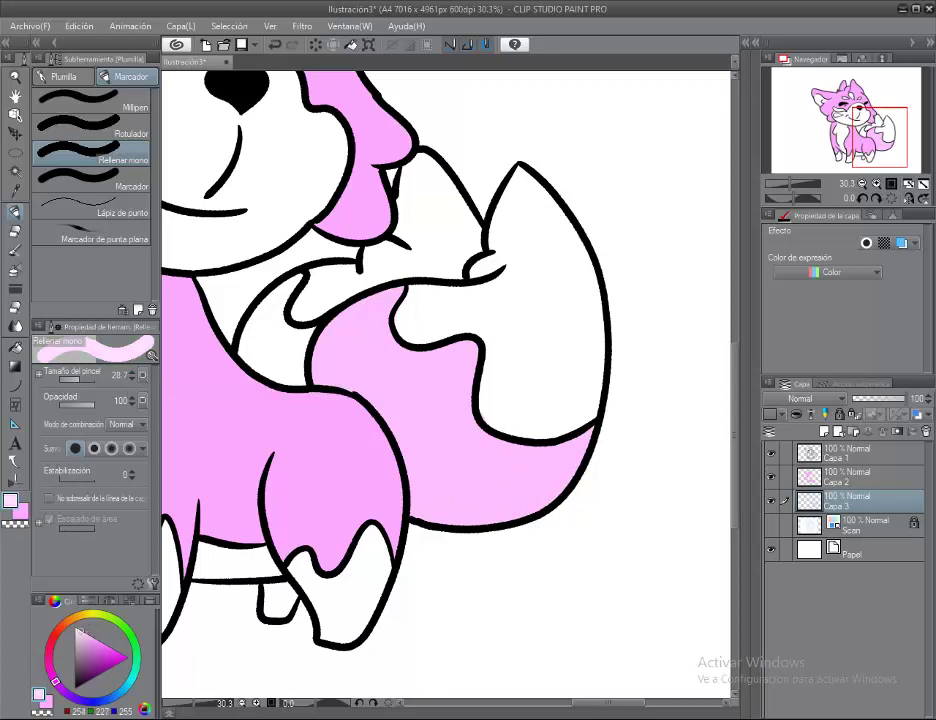
pyautogui.hotkey('ctrl', 'shift', 'n')
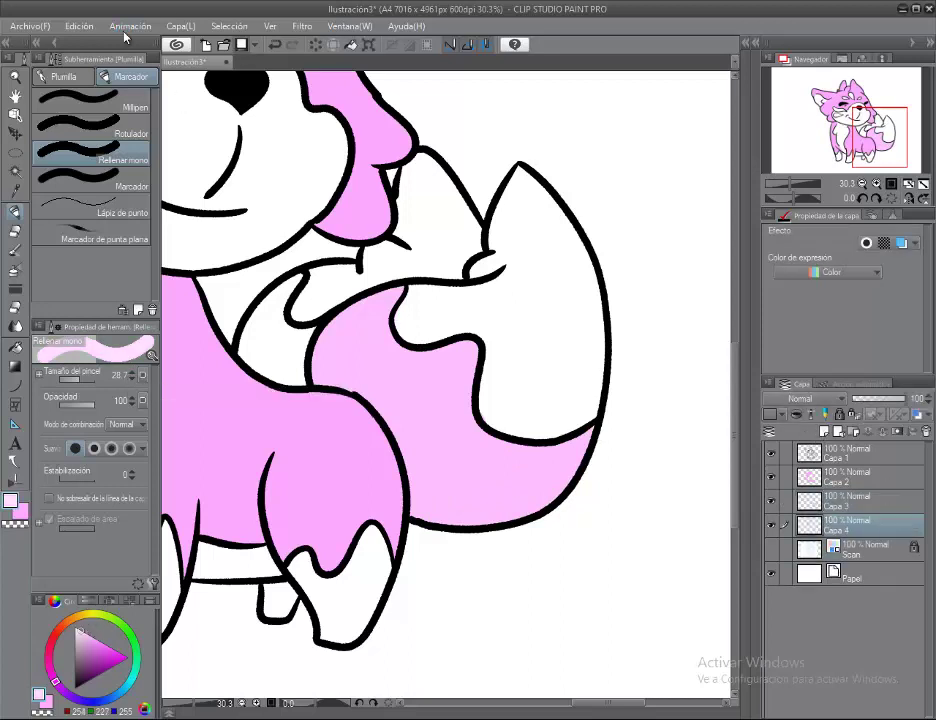
# Add Capa 5 above Scan and brush very pale pink over the tail's white tip
pyautogui.moveTo(250, 328)
pyautogui.mouseDown()
pyautogui.moveTo(355, 442)
pyautogui.moveTo(324, 410)
pyautogui.moveTo(334, 378)
pyautogui.moveTo(350, 416)
pyautogui.mouseUp()
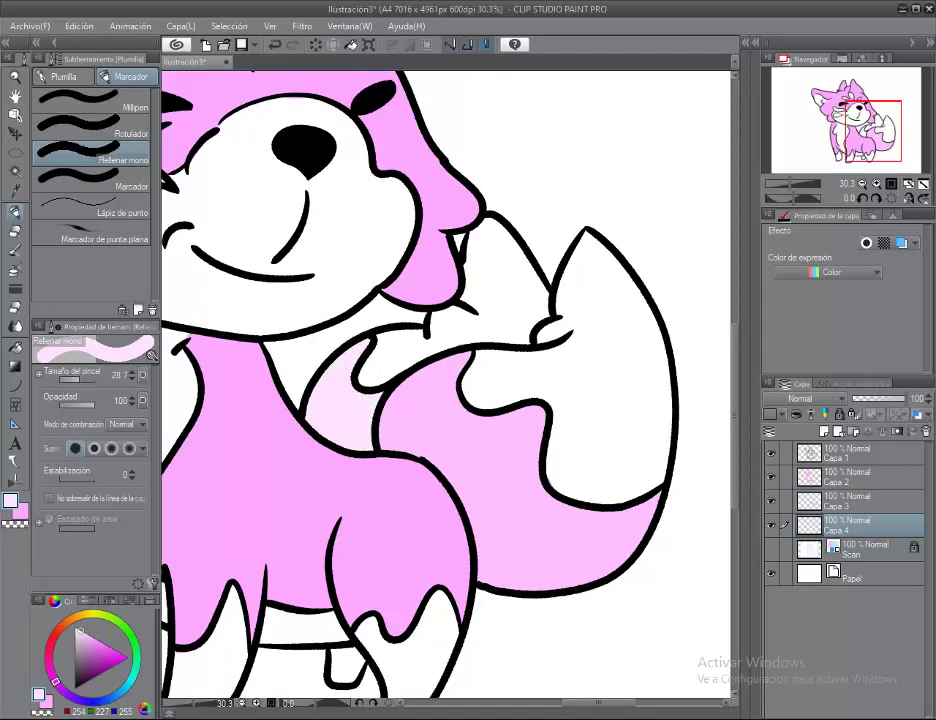
pyautogui.click(850, 548)
pyautogui.click(822, 432)
pyautogui.moveTo(554, 387)
pyautogui.mouseDown()
pyautogui.moveTo(565, 303)
pyautogui.moveTo(590, 345)
pyautogui.moveTo(478, 390)
pyautogui.moveTo(560, 345)
pyautogui.moveTo(591, 278)
pyautogui.moveTo(595, 345)
pyautogui.moveTo(556, 443)
pyautogui.mouseUp()
pyautogui.moveTo(628, 336)
pyautogui.mouseDown()
pyautogui.moveTo(633, 359)
pyautogui.moveTo(556, 472)
pyautogui.moveTo(664, 409)
pyautogui.mouseUp()
pyautogui.moveTo(560, 418)
pyautogui.mouseDown()
pyautogui.moveTo(546, 427)
pyautogui.moveTo(589, 447)
pyautogui.mouseUp()
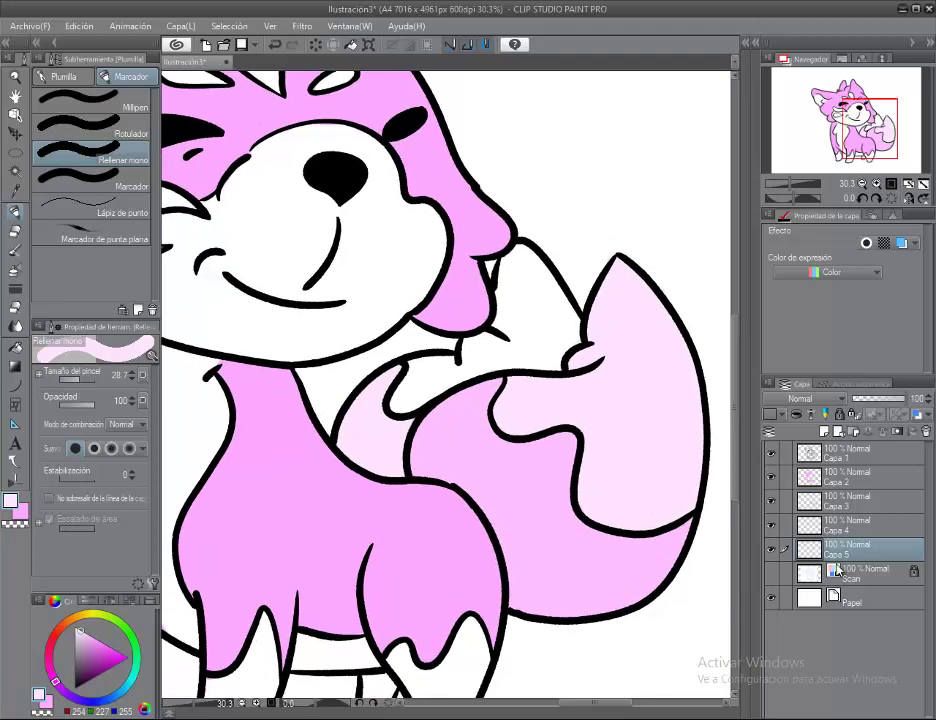
# Add Capa 6 and Capa 7, with a faint pink stroke beside the muzzle
pyautogui.click(822, 432)
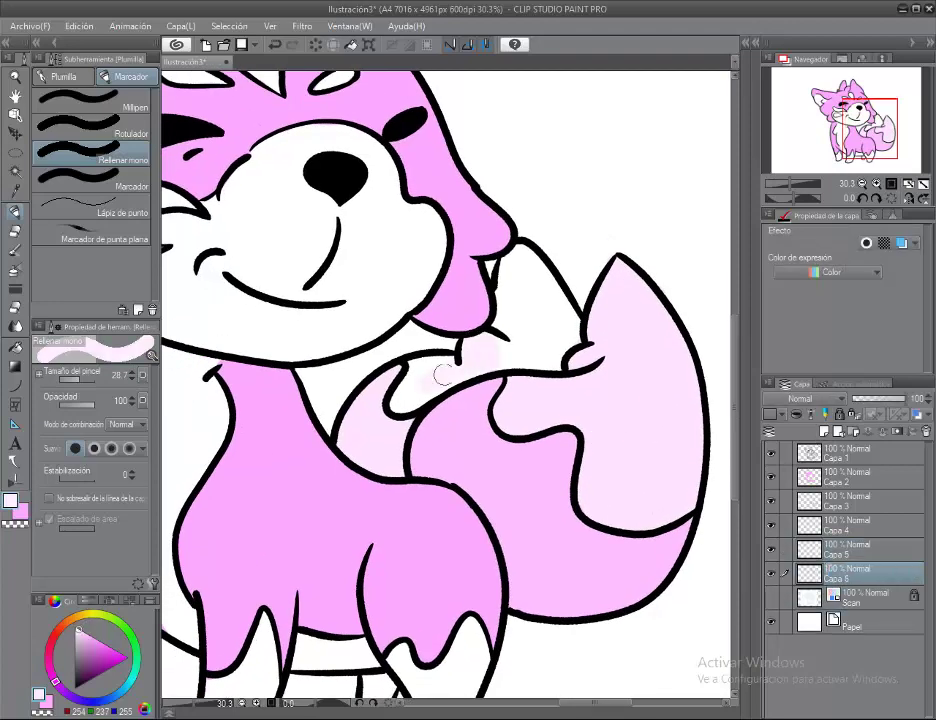
pyautogui.moveTo(517, 318)
pyautogui.mouseDown()
pyautogui.moveTo(516, 276)
pyautogui.moveTo(549, 355)
pyautogui.moveTo(532, 267)
pyautogui.mouseUp()
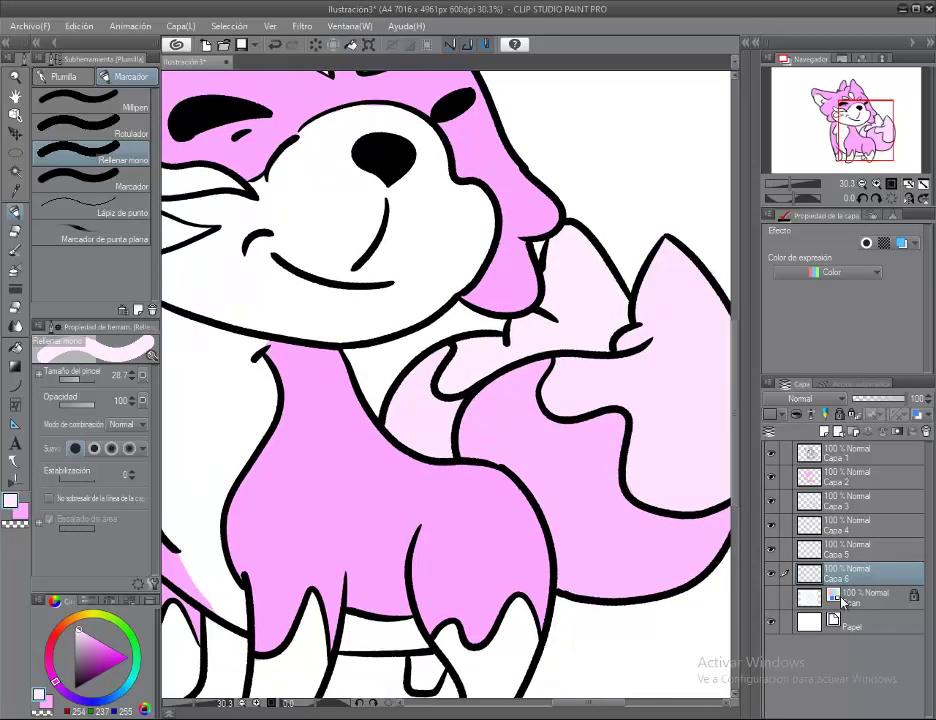
pyautogui.click(822, 432)
pyautogui.moveTo(265, 341); pyautogui.dragTo(419, 419)
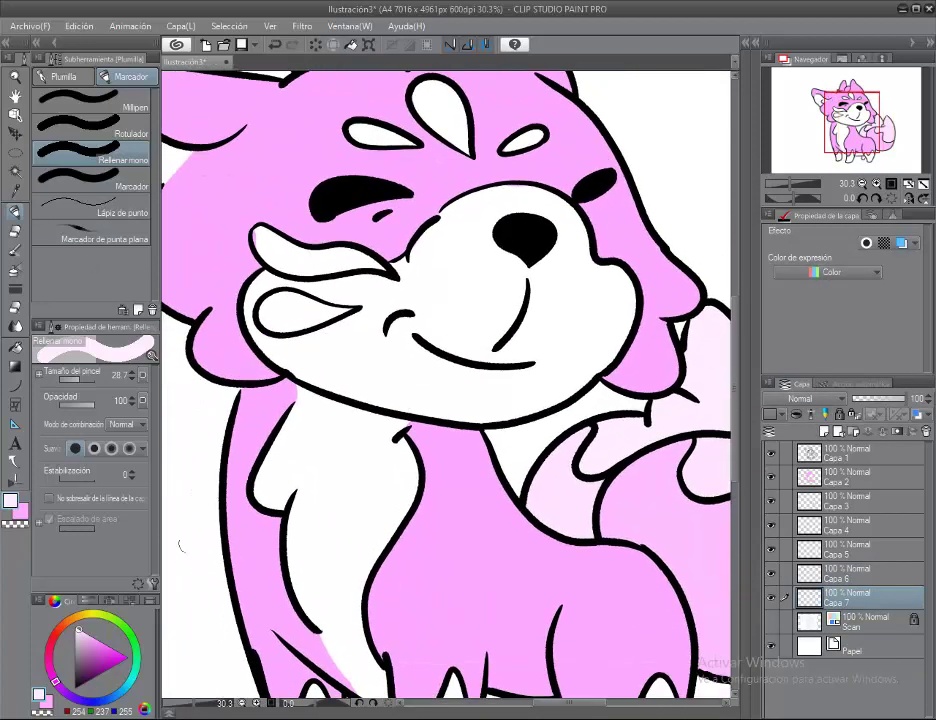
# Tint the chest, muzzle and cheek light pink, reducing the brush to 23.4
pyautogui.click(93, 628)
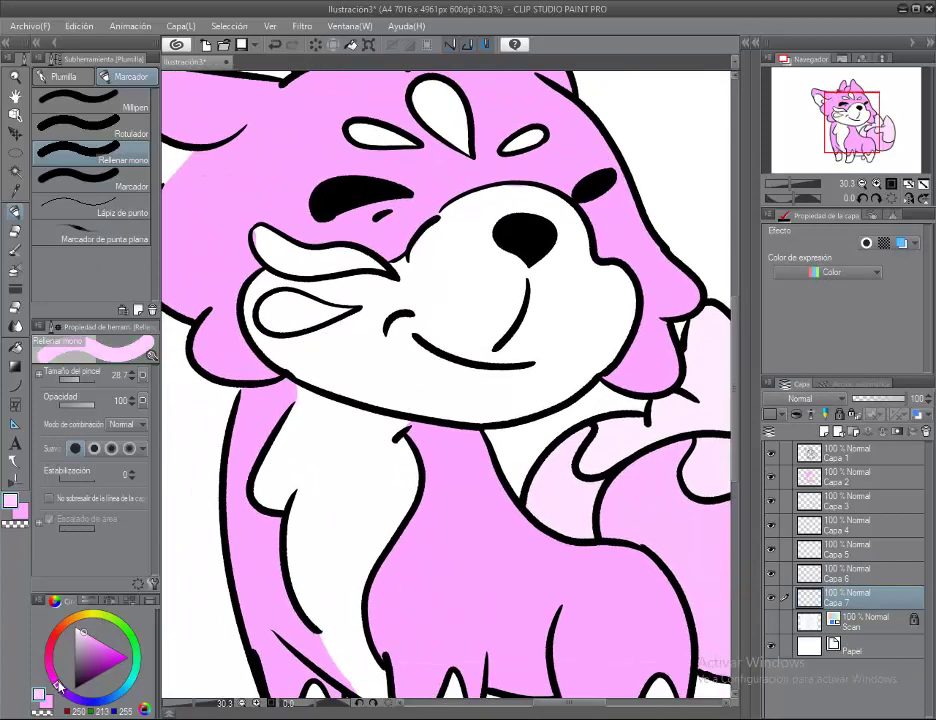
pyautogui.moveTo(304, 611); pyautogui.dragTo(259, 531)
pyautogui.moveTo(340, 615)
pyautogui.mouseDown()
pyautogui.moveTo(259, 537)
pyautogui.moveTo(236, 355)
pyautogui.moveTo(245, 340)
pyautogui.moveTo(287, 347)
pyautogui.moveTo(280, 400)
pyautogui.moveTo(305, 505)
pyautogui.mouseUp()
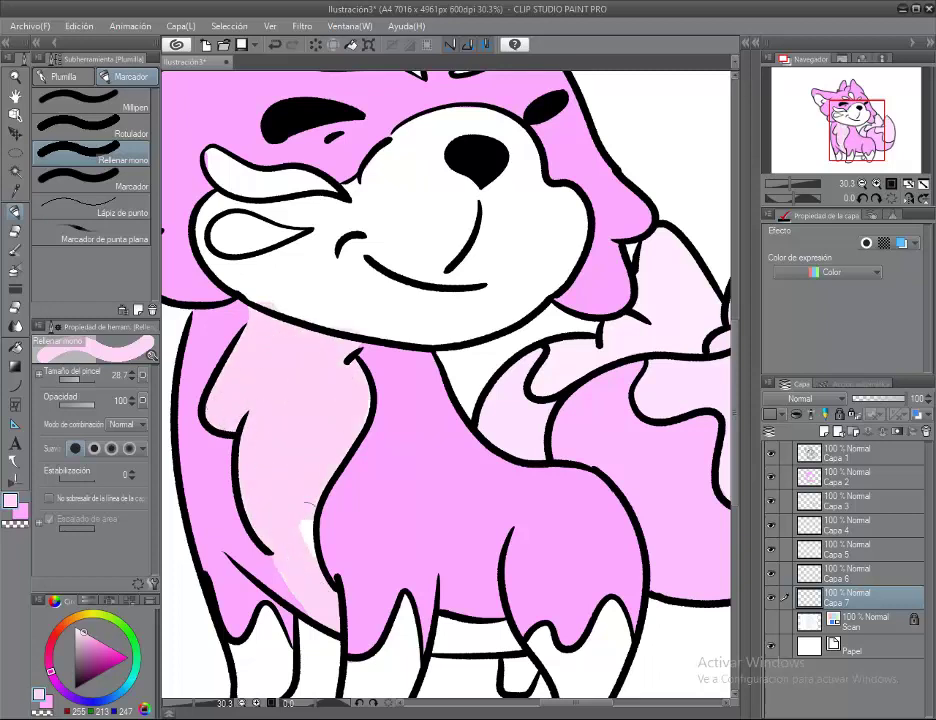
pyautogui.scroll(-3, 316, 432)
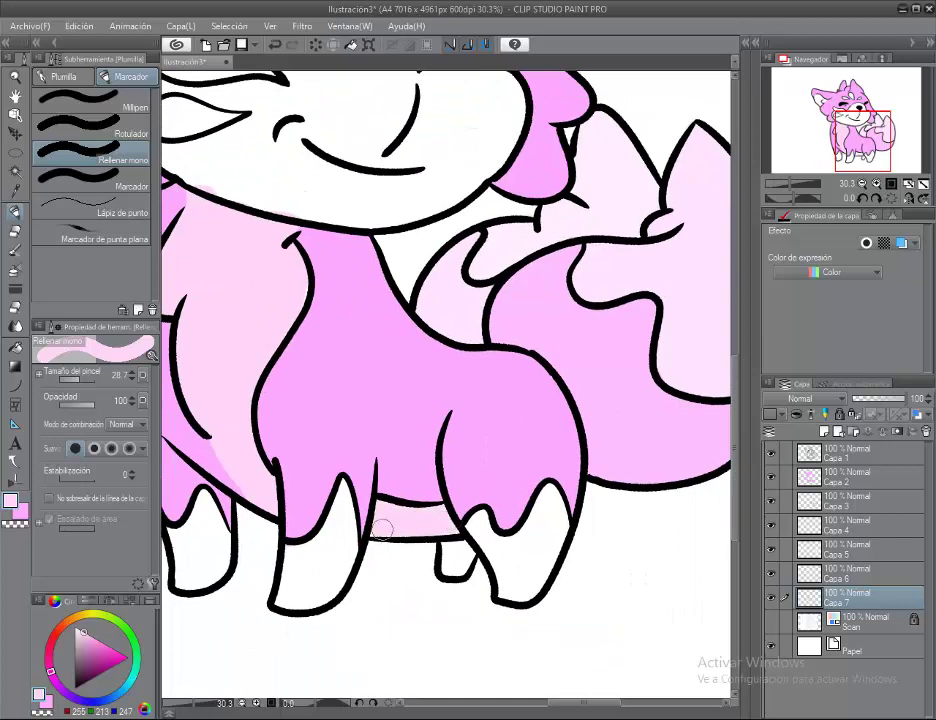
pyautogui.scroll(3, 270, 348)
pyautogui.scroll(3, 278, 306)
pyautogui.moveTo(440, 380)
pyautogui.mouseDown()
pyautogui.moveTo(228, 452)
pyautogui.moveTo(257, 464)
pyautogui.moveTo(355, 428)
pyautogui.moveTo(418, 318)
pyautogui.moveTo(357, 345)
pyautogui.moveTo(472, 307)
pyautogui.moveTo(485, 324)
pyautogui.moveTo(496, 357)
pyautogui.moveTo(428, 537)
pyautogui.moveTo(309, 580)
pyautogui.mouseUp()
pyautogui.moveTo(410, 510)
pyautogui.mouseDown()
pyautogui.moveTo(512, 501)
pyautogui.moveTo(438, 458)
pyautogui.moveTo(352, 540)
pyautogui.moveTo(316, 545)
pyautogui.mouseUp()
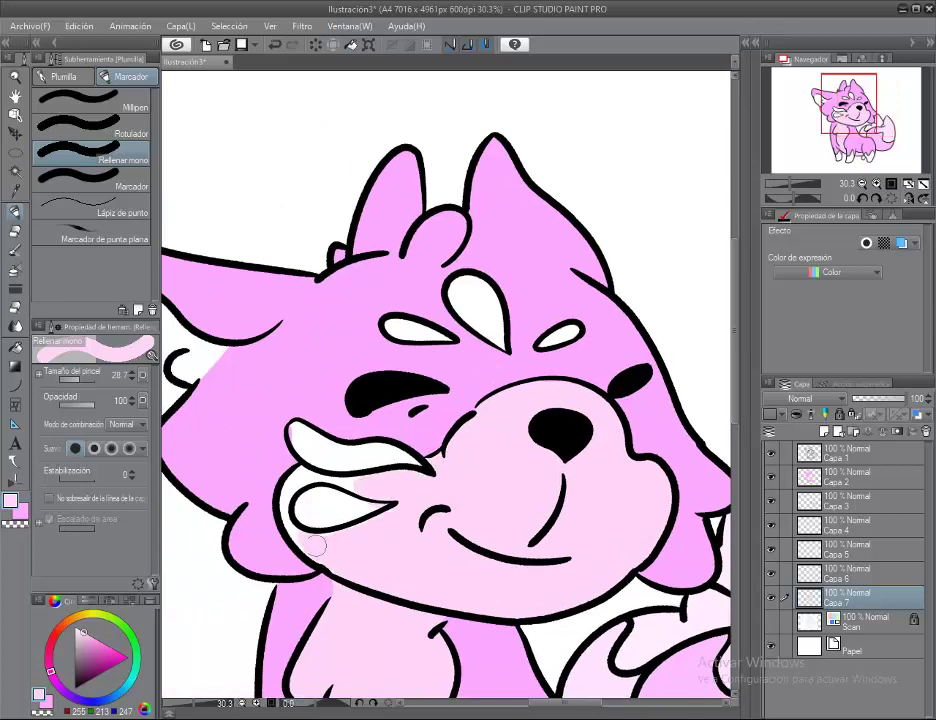
pyautogui.click(84, 378)
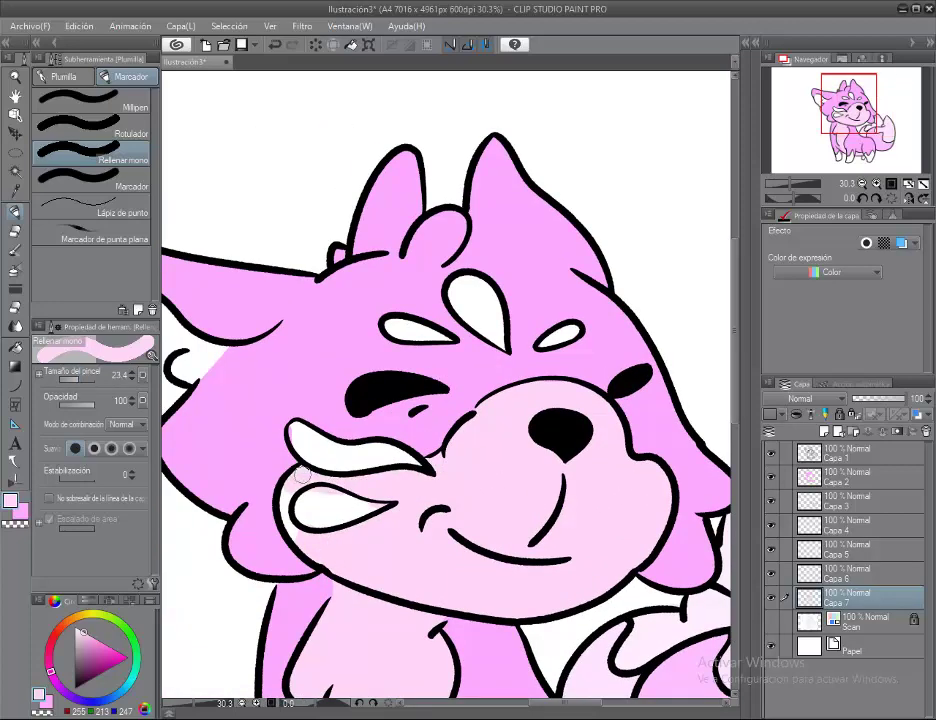
pyautogui.moveTo(313, 520); pyautogui.dragTo(286, 590)
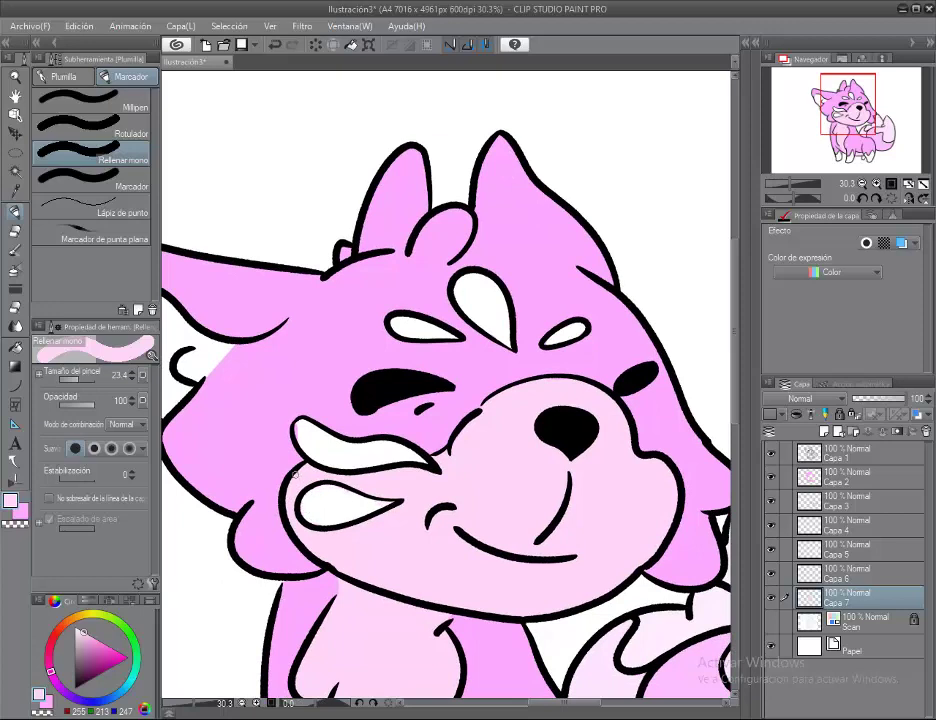
# Paint light pink inside the ear and over the front and back legs' white areas
pyautogui.moveTo(252, 381); pyautogui.dragTo(427, 496)
pyautogui.moveTo(395, 430)
pyautogui.mouseDown()
pyautogui.moveTo(428, 476)
pyautogui.moveTo(412, 432)
pyautogui.moveTo(372, 455)
pyautogui.moveTo(397, 439)
pyautogui.moveTo(380, 445)
pyautogui.moveTo(198, 391)
pyautogui.moveTo(414, 291)
pyautogui.moveTo(430, 430)
pyautogui.moveTo(430, 230)
pyautogui.mouseUp()
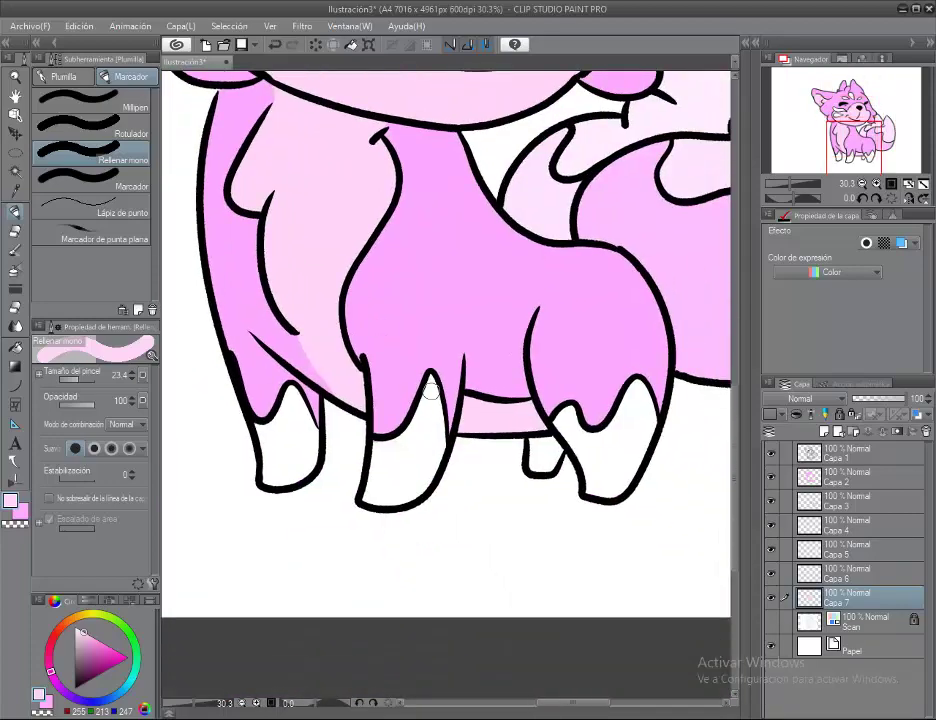
pyautogui.moveTo(435, 410); pyautogui.dragTo(399, 494)
pyautogui.moveTo(532, 451)
pyautogui.mouseDown()
pyautogui.moveTo(387, 476)
pyautogui.moveTo(437, 503)
pyautogui.moveTo(481, 428)
pyautogui.moveTo(485, 464)
pyautogui.moveTo(472, 445)
pyautogui.mouseUp()
pyautogui.moveTo(306, 386); pyautogui.dragTo(526, 341)
pyautogui.moveTo(344, 376)
pyautogui.mouseDown()
pyautogui.moveTo(359, 434)
pyautogui.moveTo(330, 455)
pyautogui.moveTo(349, 385)
pyautogui.mouseUp()
pyautogui.scroll(5, 330, 443)
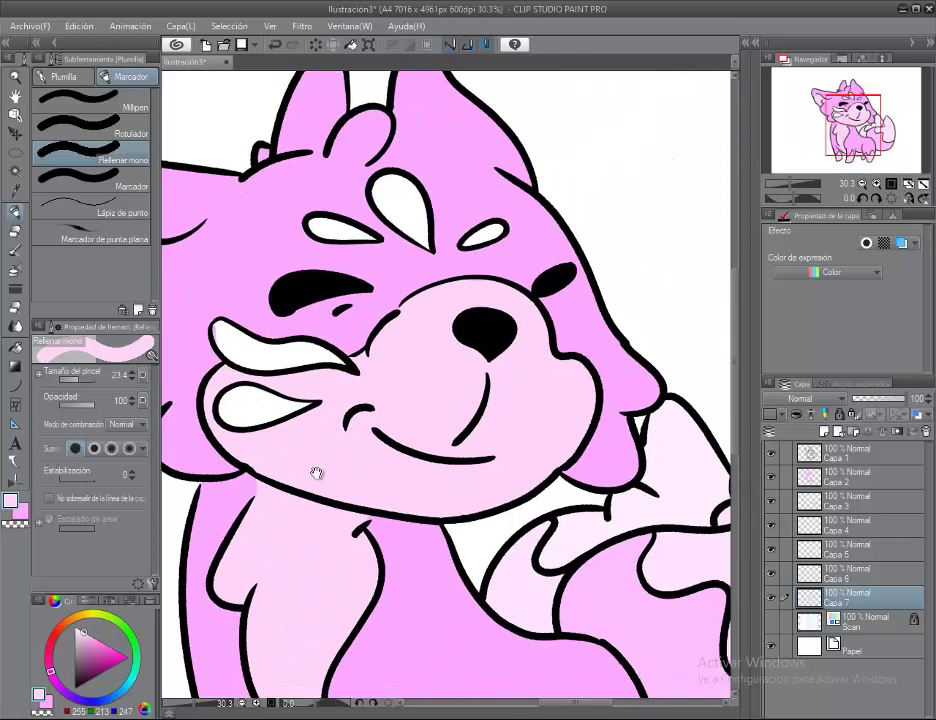
# On a new layer below the lineart, fill the forehead teardrop with lavender
pyautogui.hotkey('ctrl', 'shift', 'n')
pyautogui.click(78, 700)
pyautogui.moveTo(78, 700); pyautogui.dragTo(97, 634)
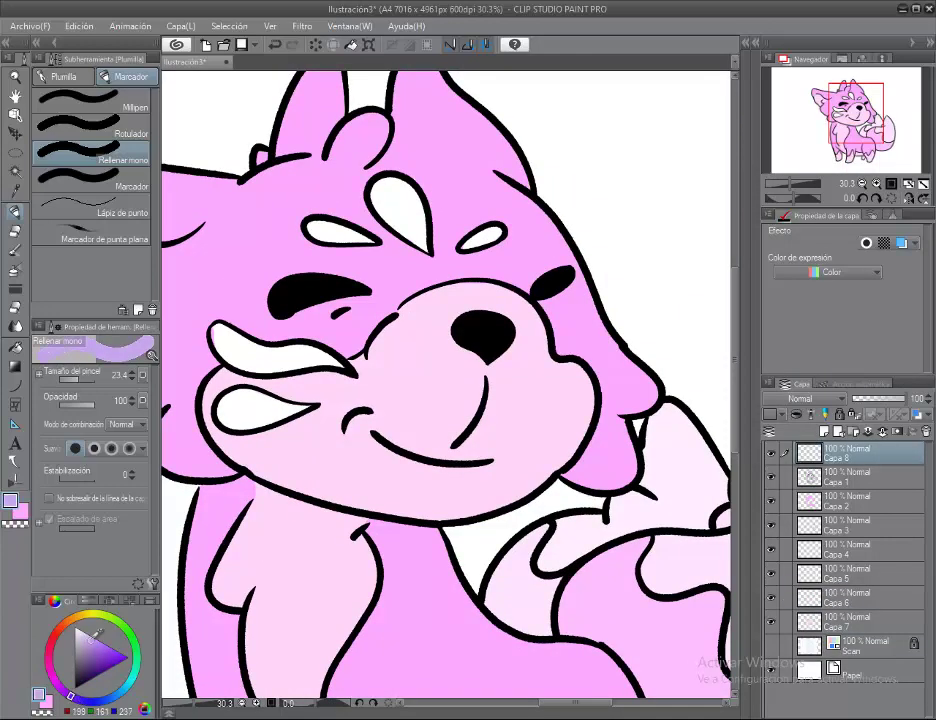
pyautogui.moveTo(377, 189); pyautogui.dragTo(381, 205)
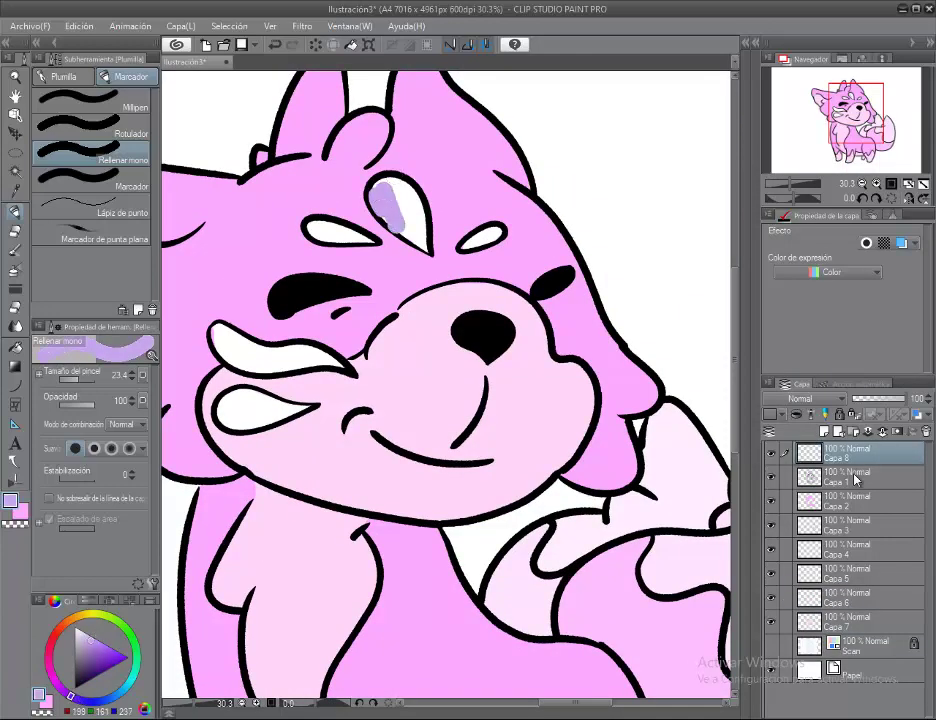
pyautogui.moveTo(855, 480); pyautogui.dragTo(846, 487)
pyautogui.click(94, 634)
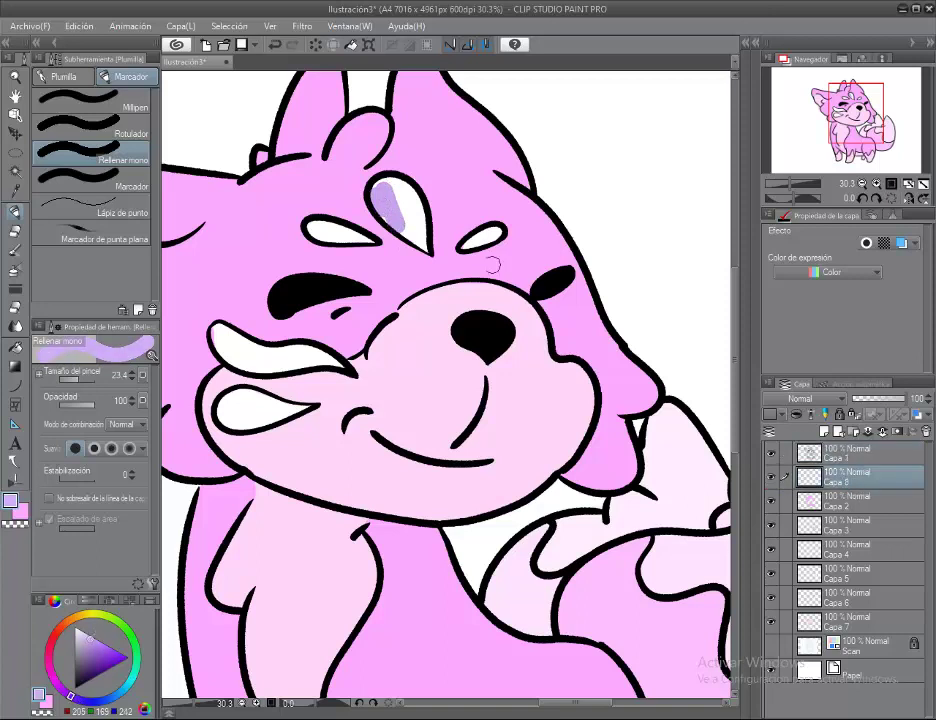
pyautogui.moveTo(381, 207); pyautogui.dragTo(407, 231)
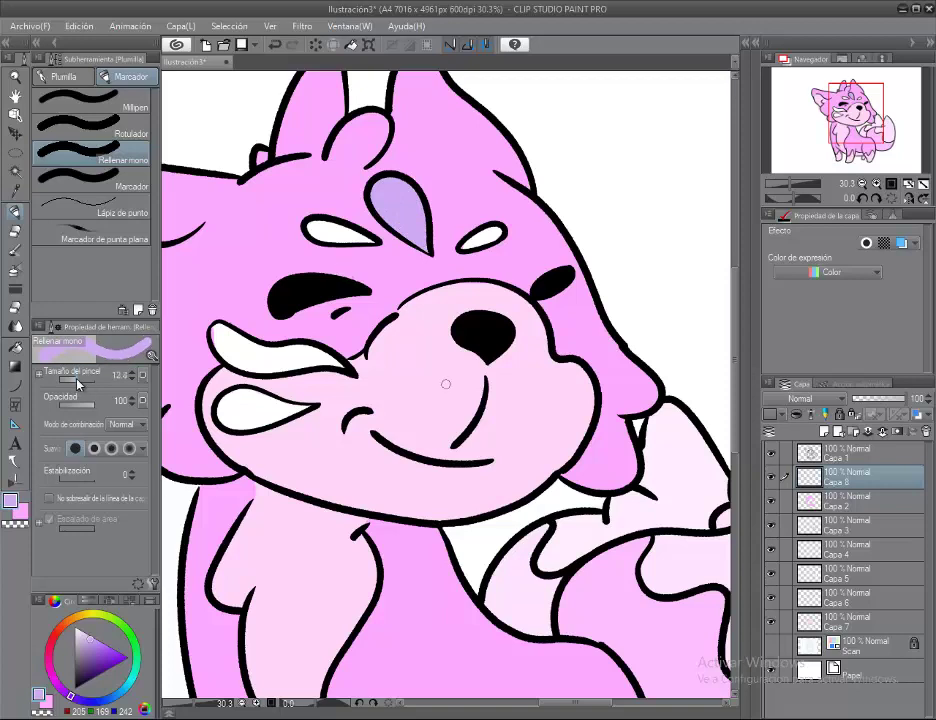
# Fill the upper and lower cheek markings with lavender using a smaller brush
pyautogui.moveTo(490, 237); pyautogui.dragTo(425, 302)
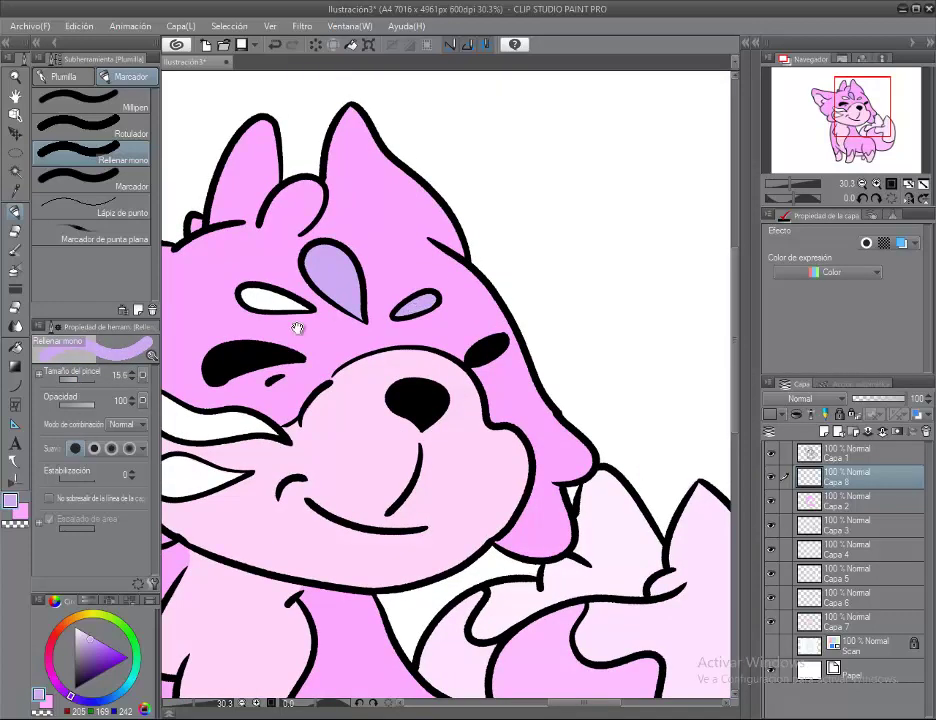
pyautogui.moveTo(297, 328)
pyautogui.mouseDown()
pyautogui.moveTo(381, 428)
pyautogui.moveTo(490, 295)
pyautogui.mouseUp()
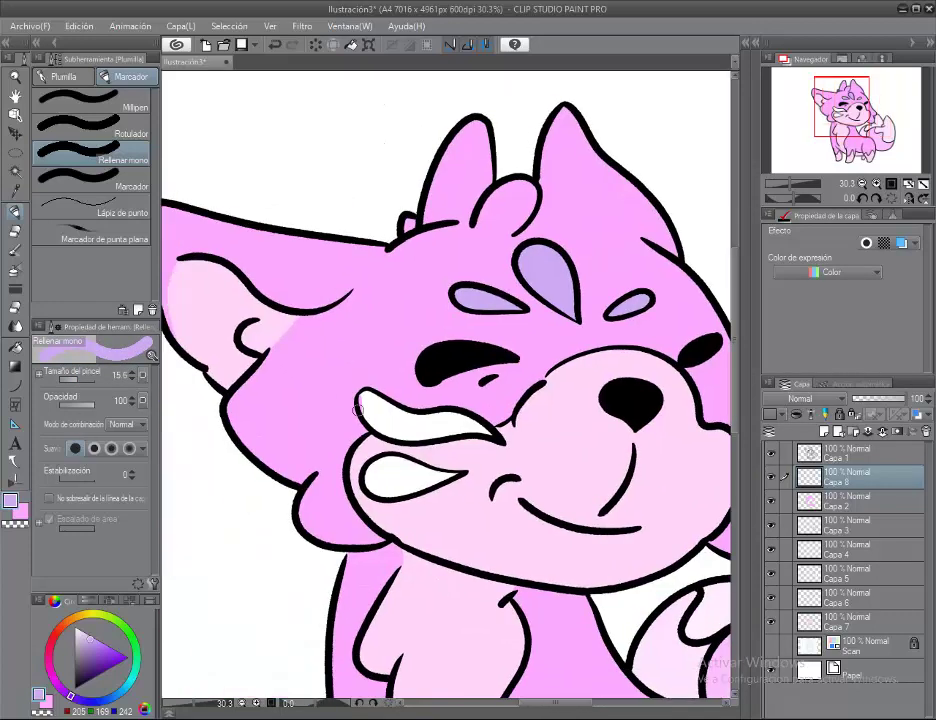
pyautogui.moveTo(425, 430); pyautogui.dragTo(384, 404)
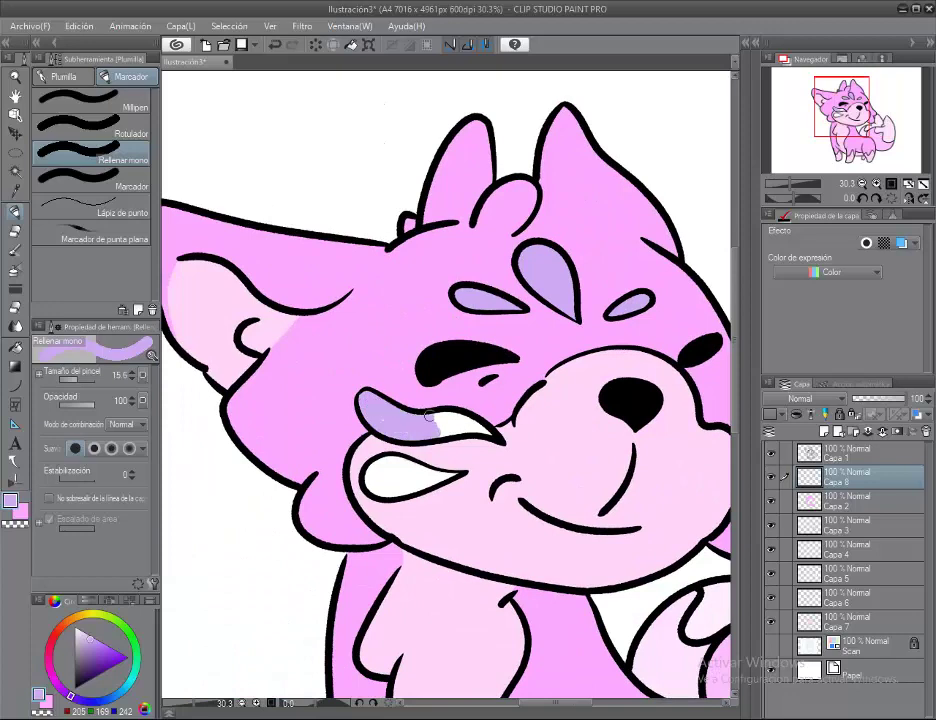
pyautogui.moveTo(468, 425); pyautogui.dragTo(416, 345)
pyautogui.moveTo(322, 404)
pyautogui.mouseDown()
pyautogui.moveTo(363, 396)
pyautogui.moveTo(323, 410)
pyautogui.moveTo(309, 292)
pyautogui.moveTo(428, 209)
pyautogui.mouseUp()
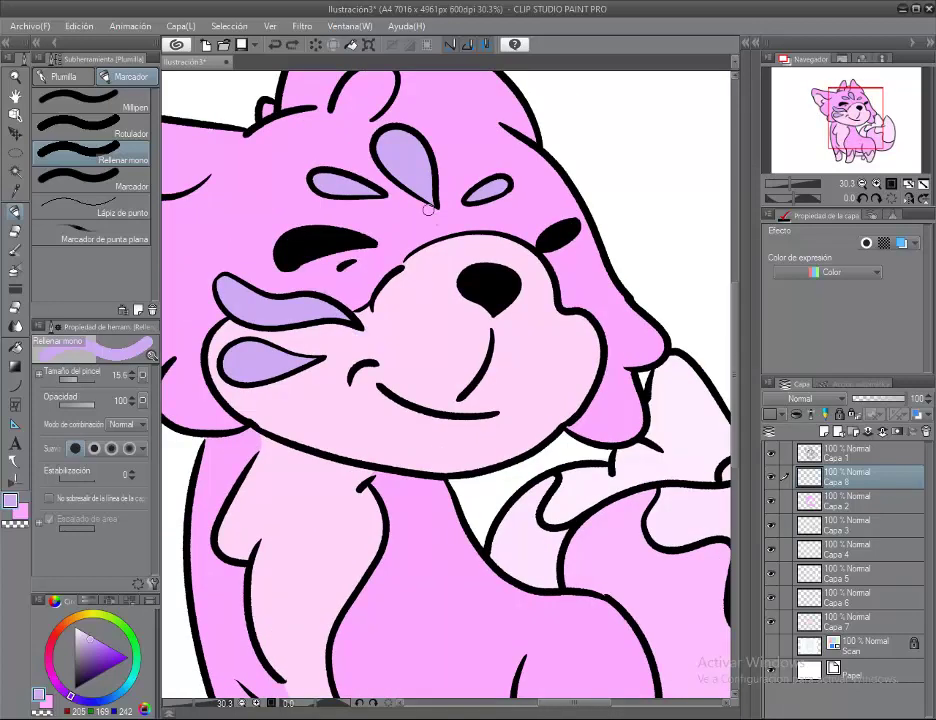
# Fit the whole fox in view and rename Capa 1 to LINEART and Capa 2 to CUERPO 1
pyautogui.press('h')
pyautogui.hotkey('ctrl', '0')
pyautogui.doubleClick(838, 455)
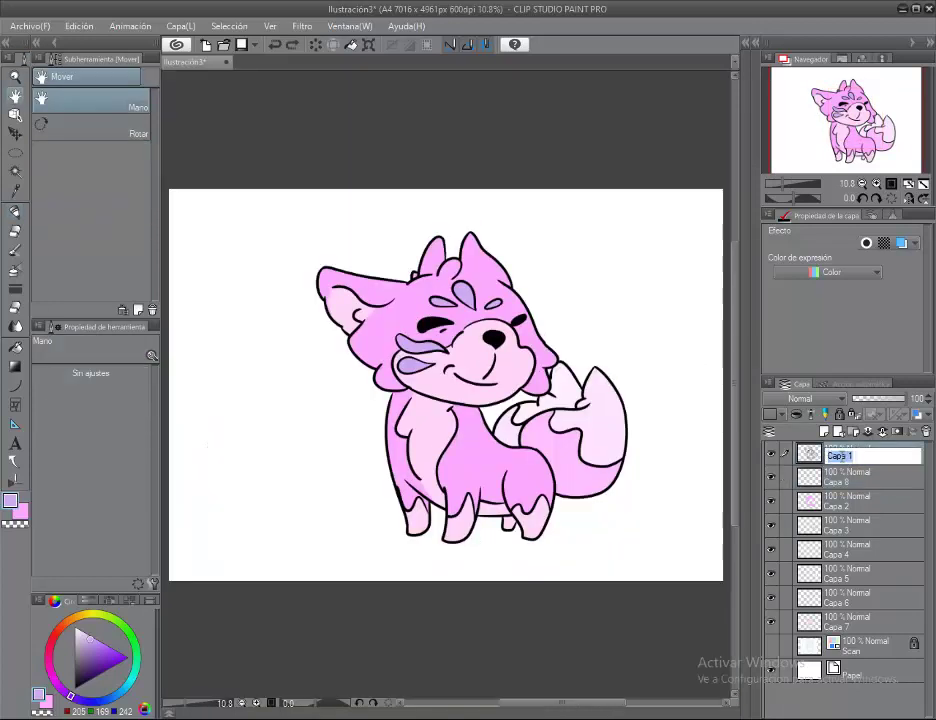
pyautogui.write('LINEART')
pyautogui.press('Return')
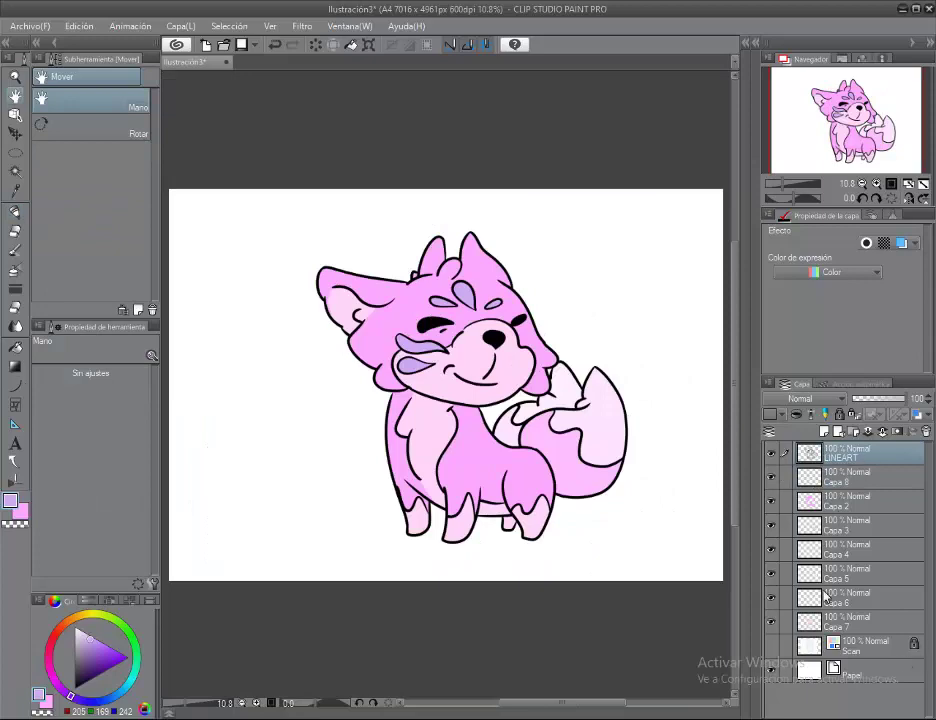
pyautogui.doubleClick(838, 505)
pyautogui.write('1')
pyautogui.press('Return')
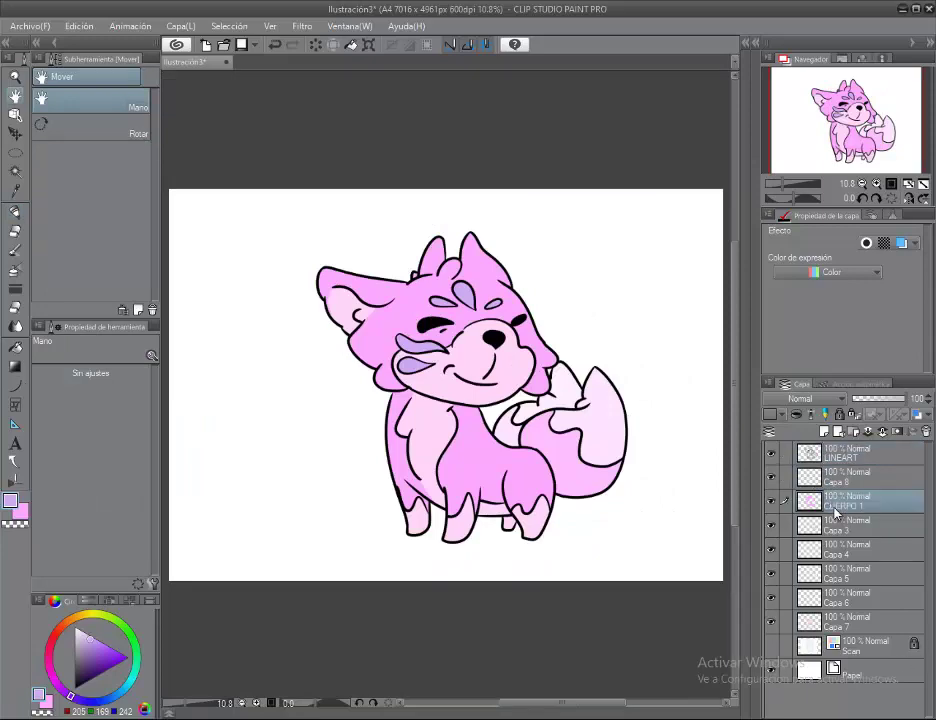
# Add a new layer above the body set to Multiplicación blend mode
pyautogui.click(824, 431)
pyautogui.click(810, 399)
pyautogui.click(786, 36)
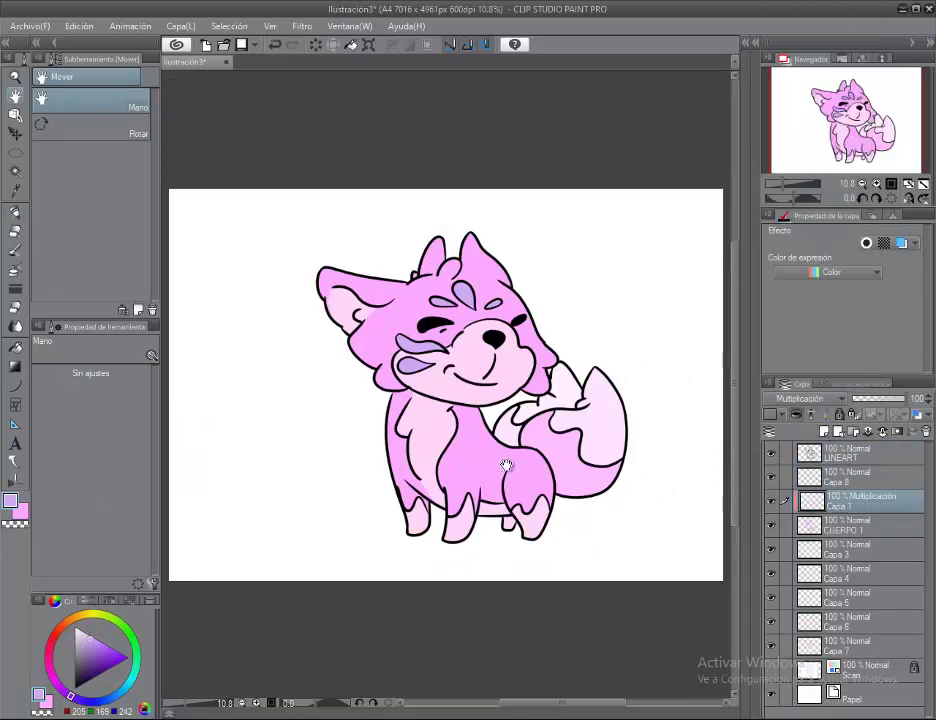
pyautogui.scroll(4, 486, 426)
# Shade the leg seam and the body's left edge in darker pink with the marker
pyautogui.press('p')
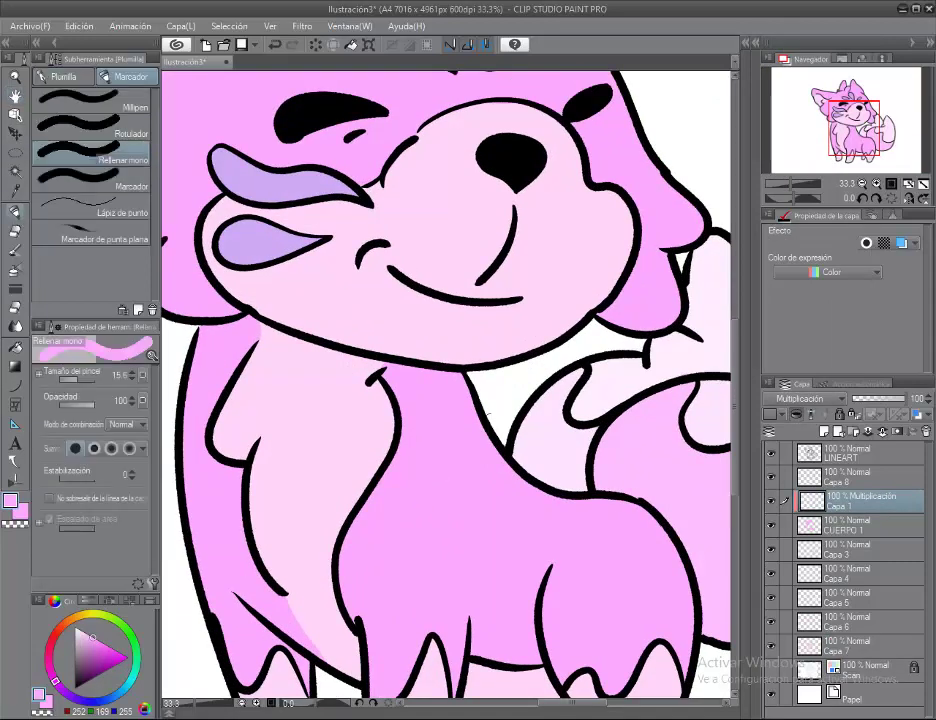
pyautogui.moveTo(493, 425); pyautogui.dragTo(323, 237)
pyautogui.moveTo(381, 372)
pyautogui.mouseDown()
pyautogui.moveTo(365, 458)
pyautogui.moveTo(384, 283)
pyautogui.moveTo(372, 470)
pyautogui.mouseUp()
pyautogui.moveTo(390, 284); pyautogui.dragTo(375, 374)
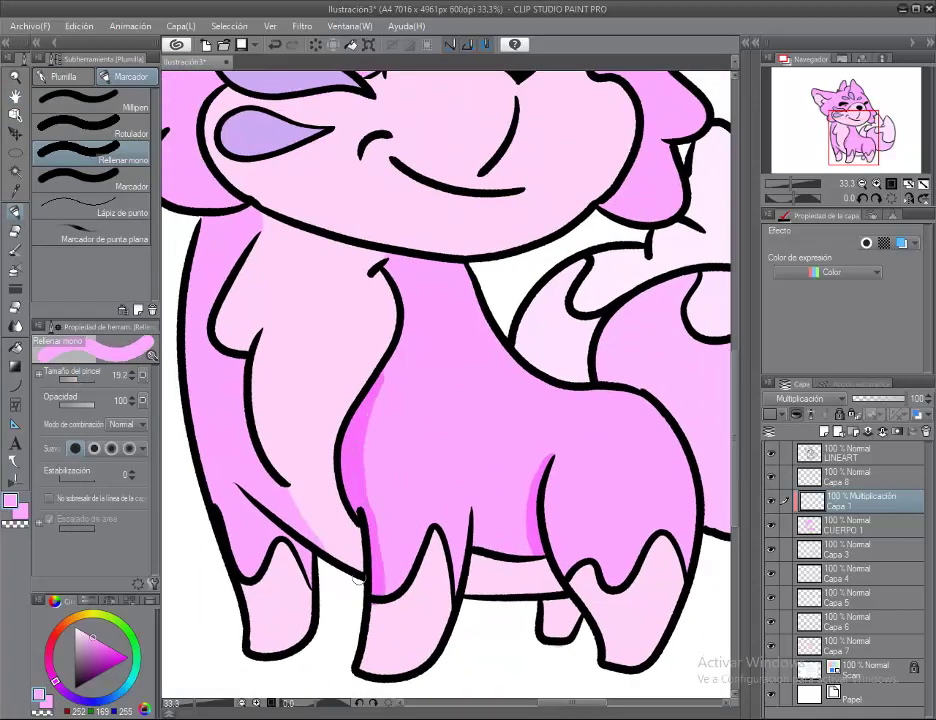
pyautogui.moveTo(240, 372); pyautogui.dragTo(380, 369)
pyautogui.moveTo(335, 225); pyautogui.dragTo(345, 555)
pyautogui.moveTo(316, 294); pyautogui.dragTo(306, 398)
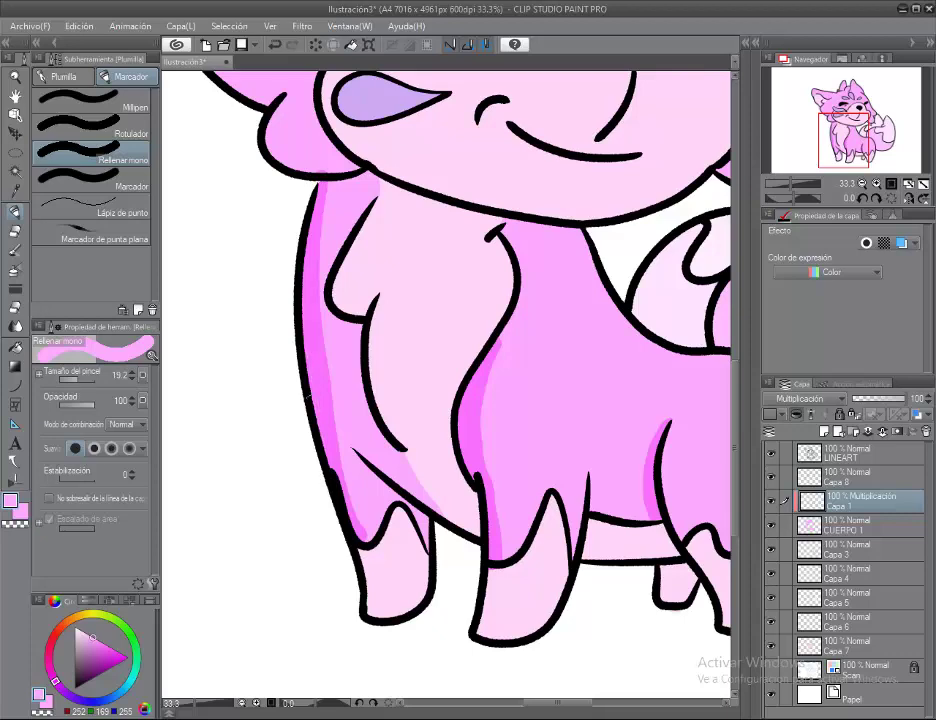
# Shade the left cheek and chin in darker pink
pyautogui.scroll(1, 330, 505)
pyautogui.scroll(4, 291, 452)
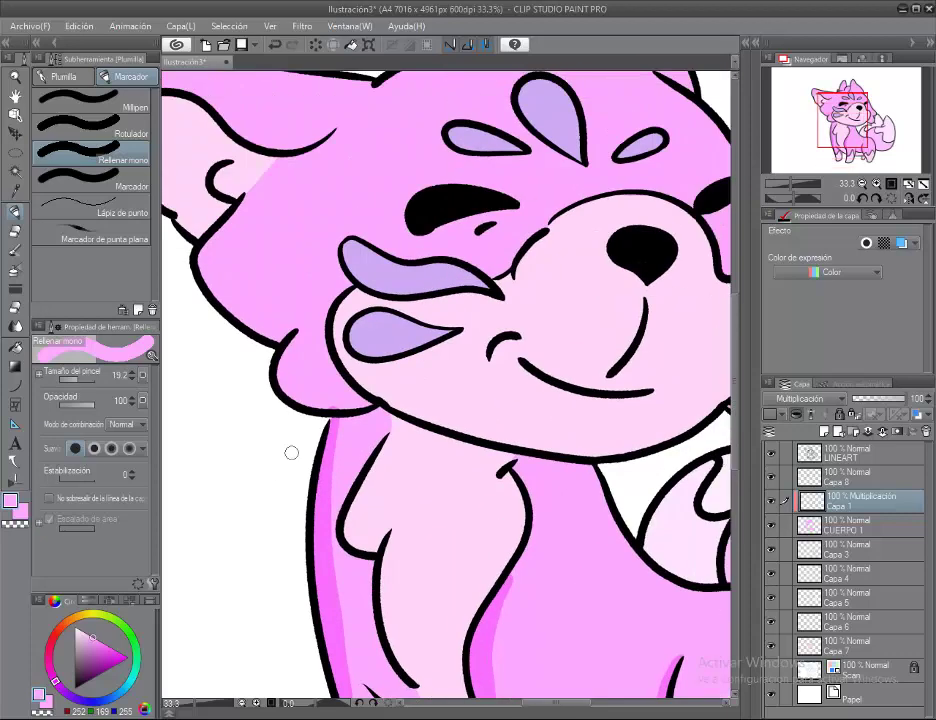
pyautogui.moveTo(299, 405); pyautogui.dragTo(289, 344)
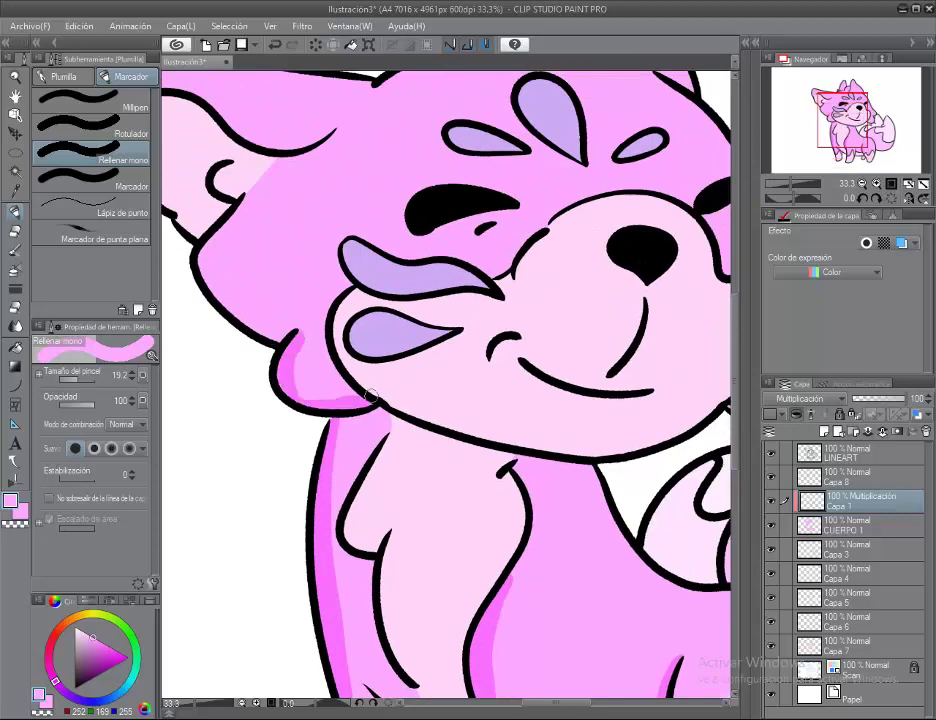
pyautogui.moveTo(318, 395); pyautogui.dragTo(396, 388)
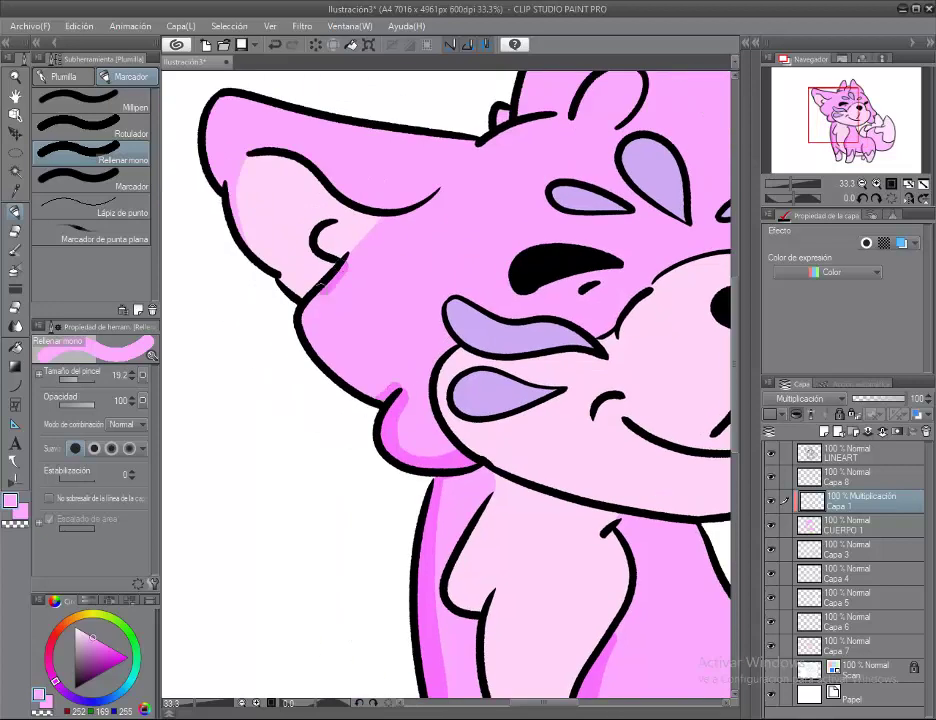
pyautogui.moveTo(320, 376); pyautogui.dragTo(216, 272)
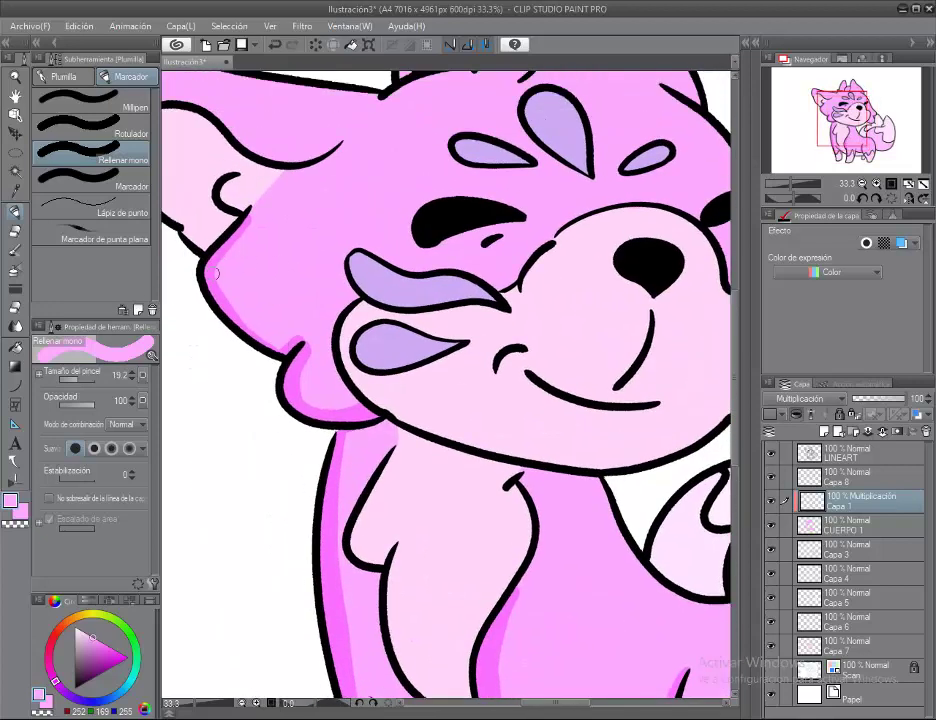
pyautogui.scroll(-5, 250, 260)
pyautogui.scroll(-3, 292, 235)
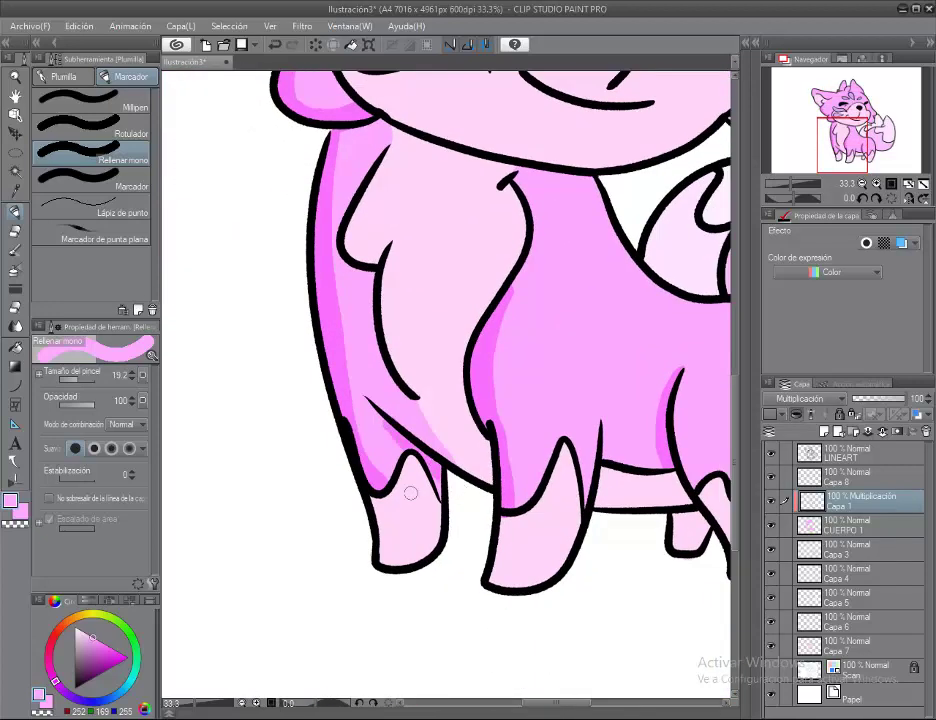
# Add soft darker-pink shading along the body's left edge with a finer pen
pyautogui.press('p')
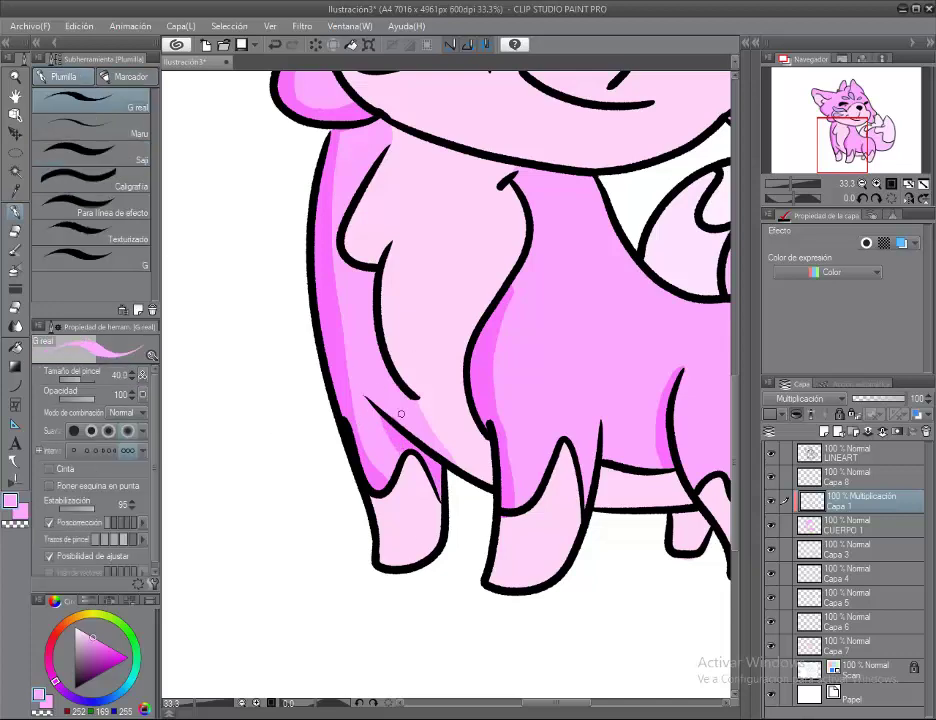
pyautogui.hscroll(3, 400, 300)
pyautogui.scroll(-1, 410, 250)
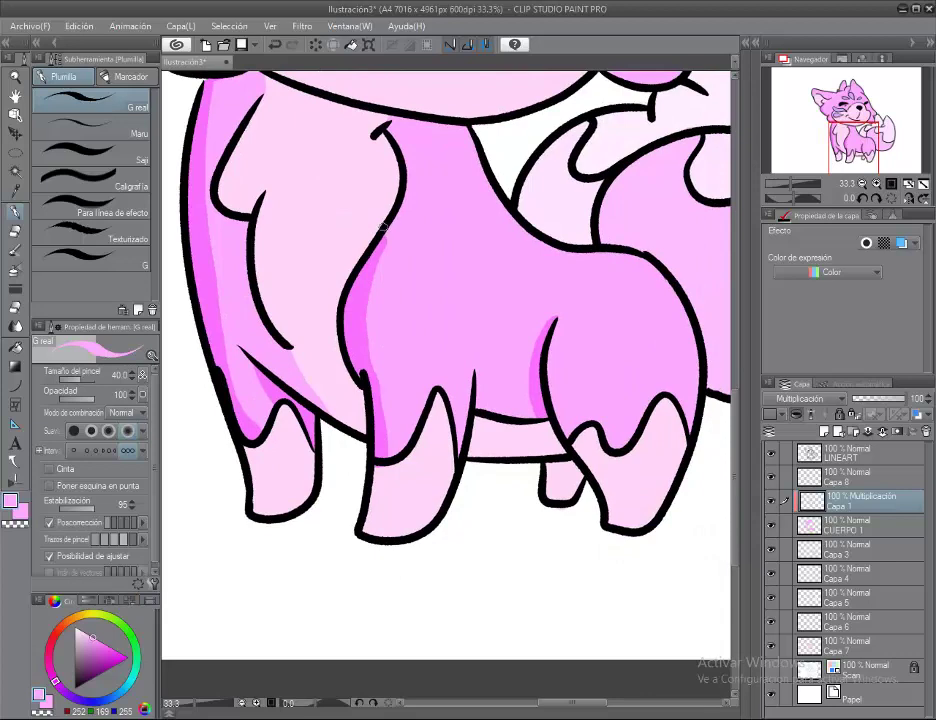
pyautogui.hscroll(-3, 380, 377)
pyautogui.scroll(2, 375, 430)
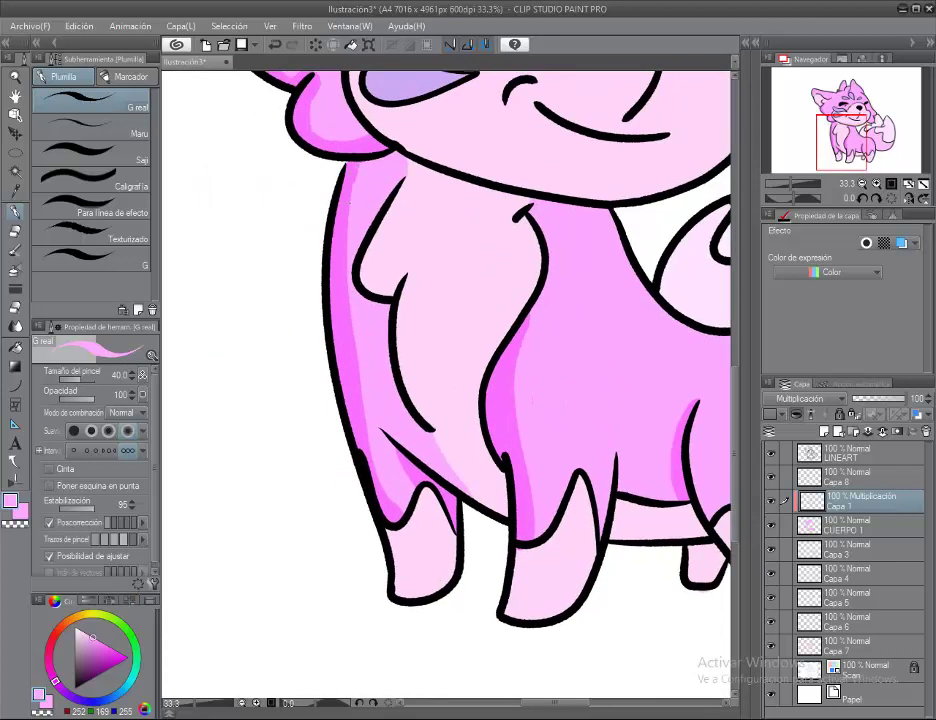
pyautogui.hscroll(1, 330, 320)
pyautogui.scroll(-1, 320, 300)
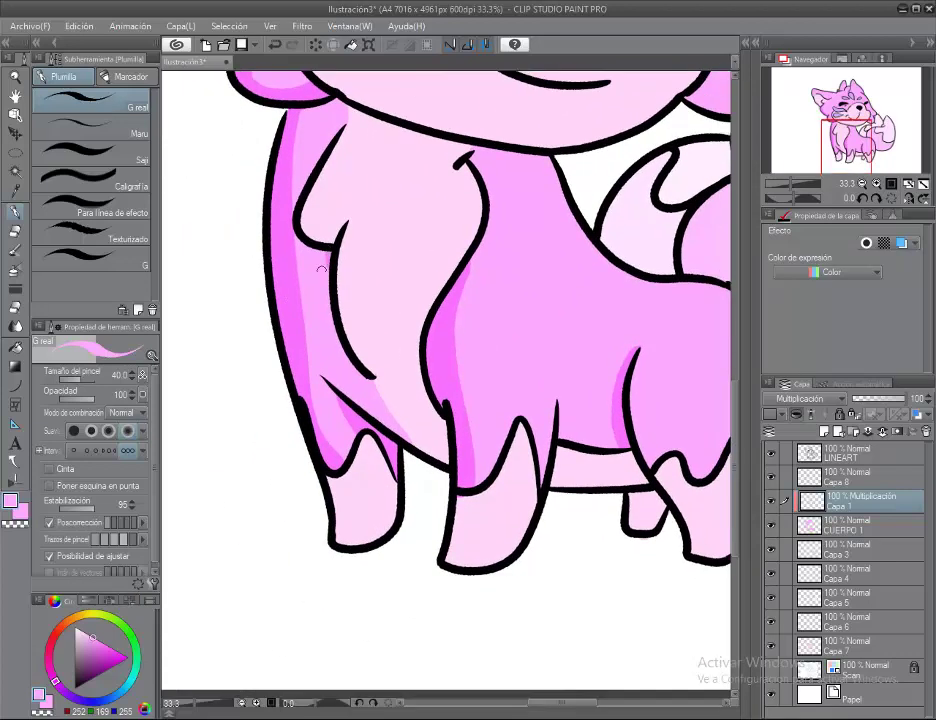
pyautogui.scroll(2, 375, 195)
pyautogui.moveTo(318, 311); pyautogui.dragTo(338, 271)
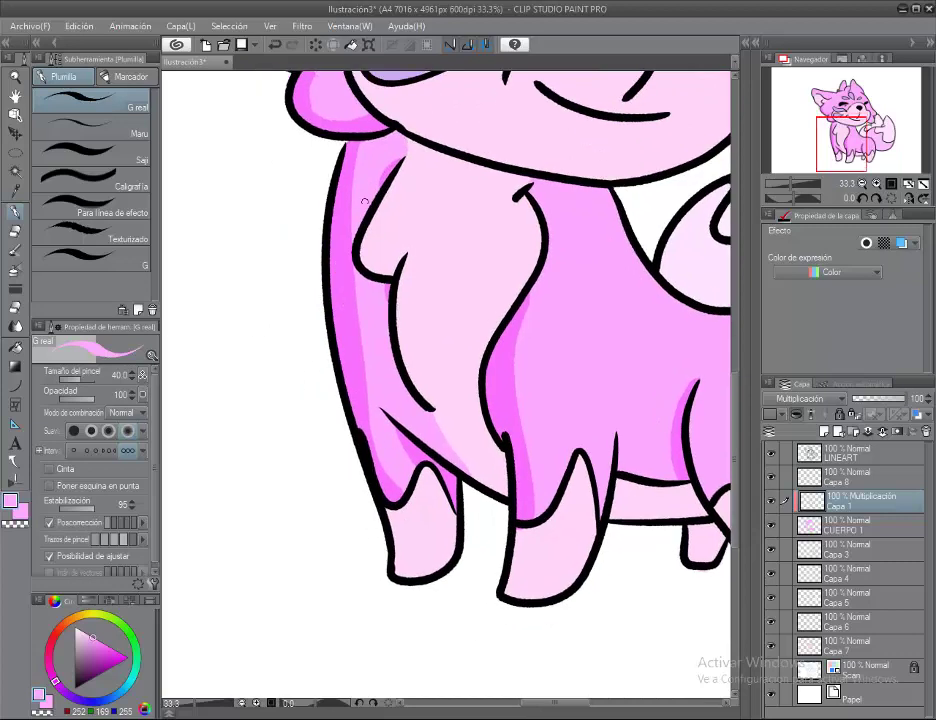
pyautogui.scroll(3, 249, 406)
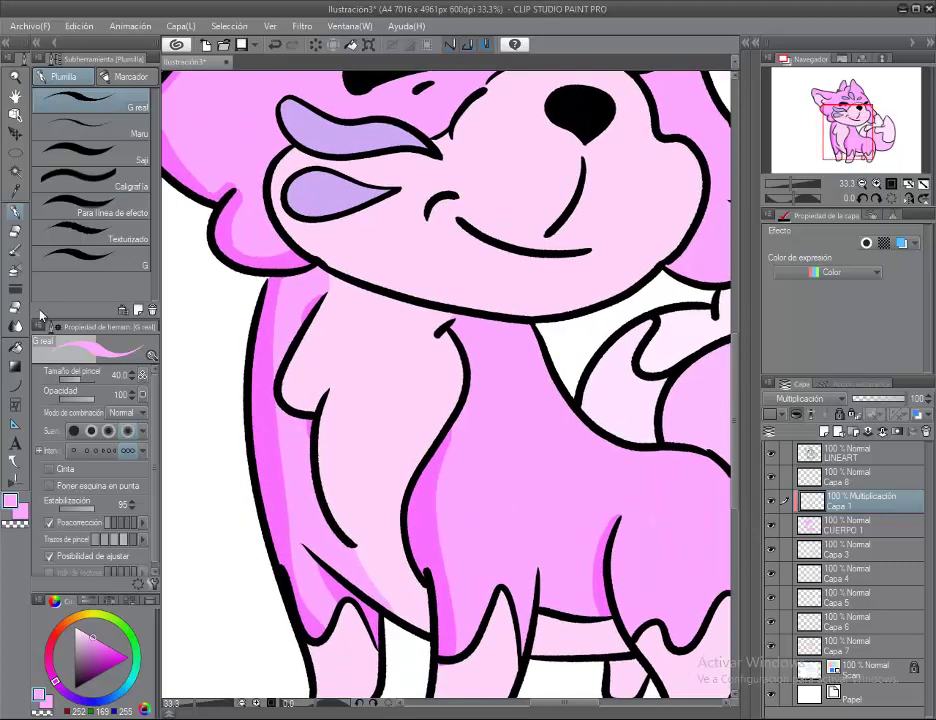
pyautogui.moveTo(277, 308); pyautogui.dragTo(283, 580)
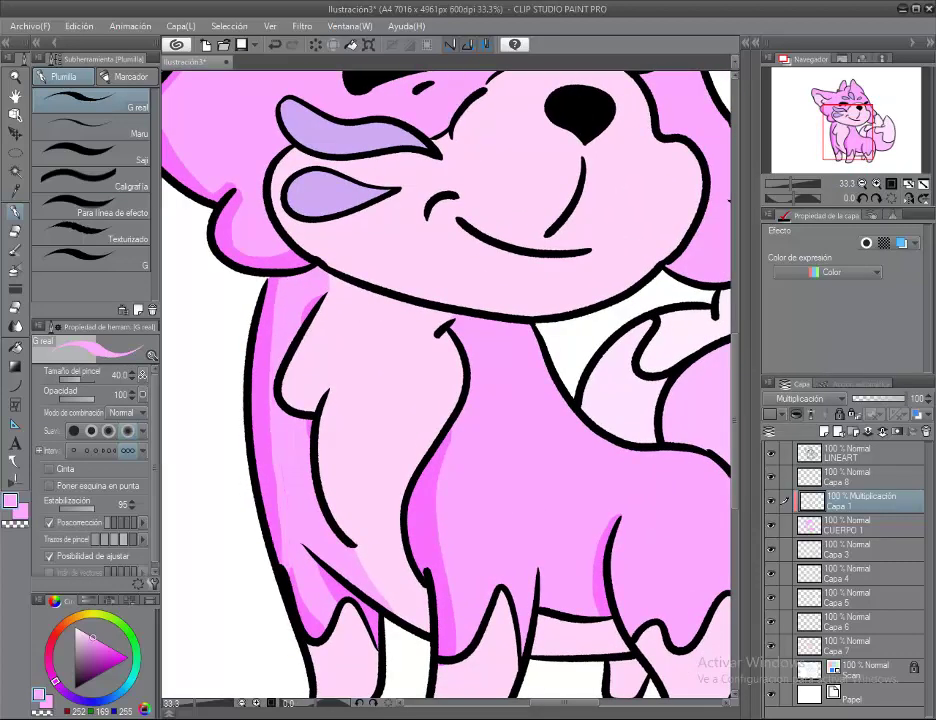
pyautogui.moveTo(270, 280); pyautogui.dragTo(277, 518)
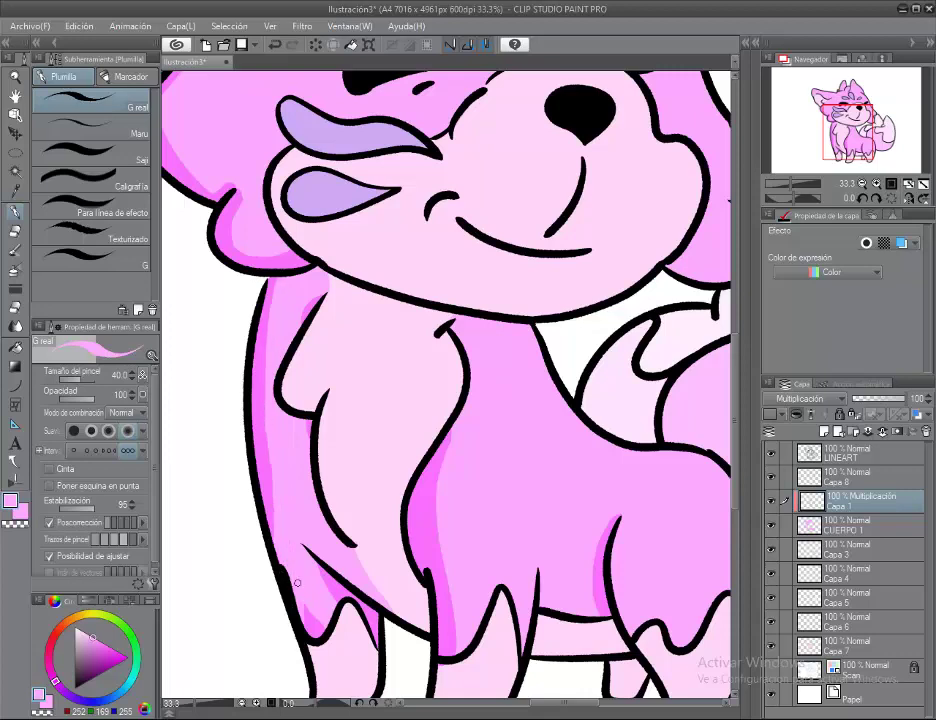
pyautogui.moveTo(290, 589); pyautogui.dragTo(364, 613)
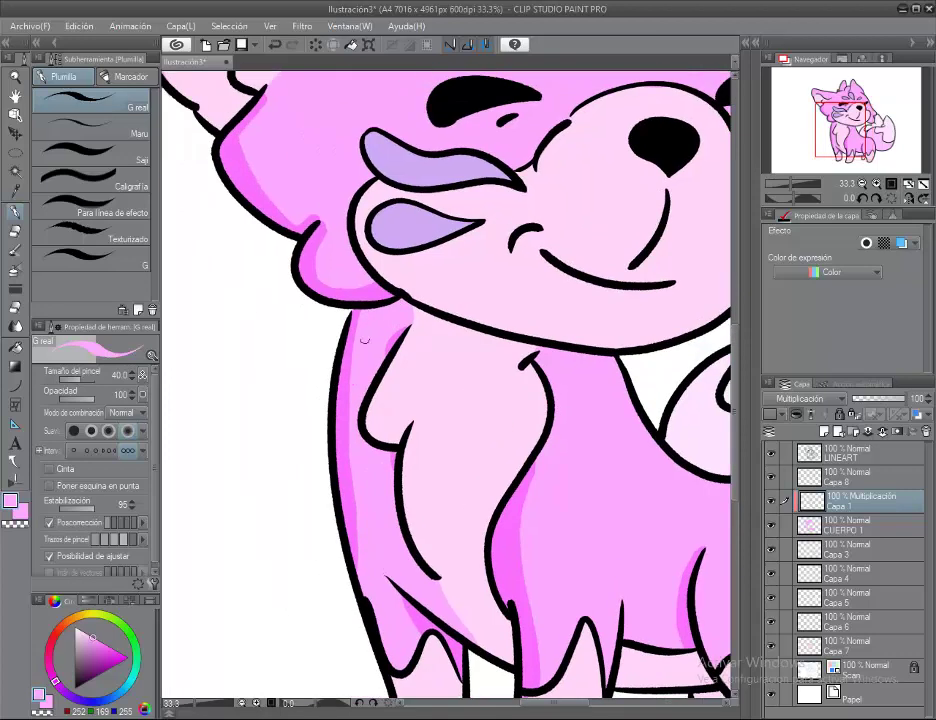
pyautogui.moveTo(362, 423)
pyautogui.mouseDown()
pyautogui.moveTo(262, 433)
pyautogui.moveTo(303, 490)
pyautogui.moveTo(272, 528)
pyautogui.moveTo(240, 390)
pyautogui.moveTo(298, 422)
pyautogui.mouseUp()
# Paint darker pink shading inside the fox's ears with the Rellenar mono and G real brushes
pyautogui.moveTo(380, 309); pyautogui.dragTo(327, 423)
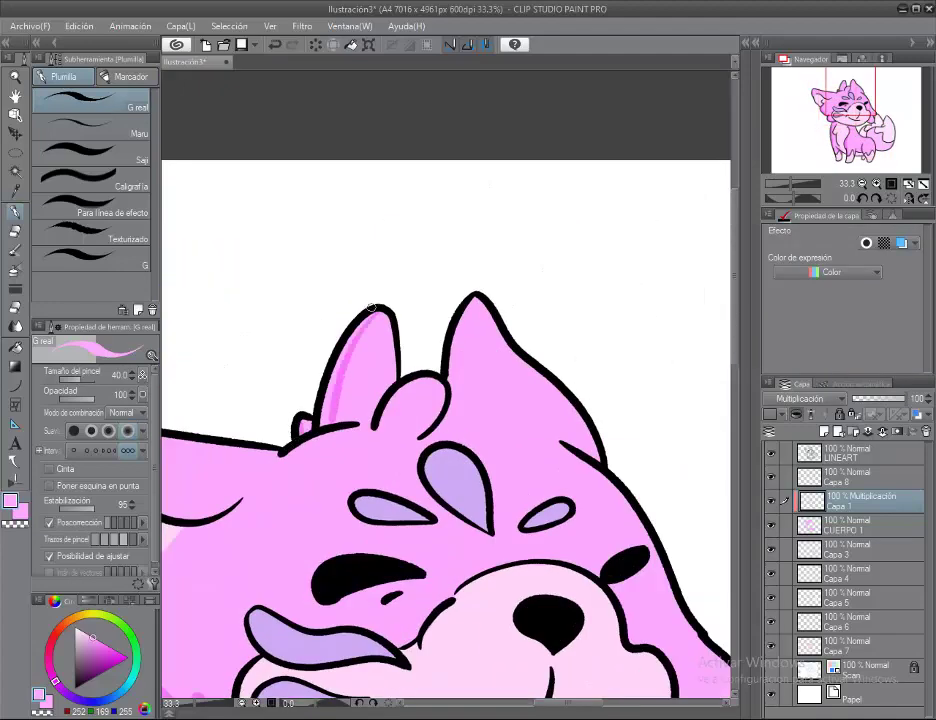
pyautogui.moveTo(238, 306)
pyautogui.mouseDown()
pyautogui.moveTo(188, 293)
pyautogui.moveTo(282, 297)
pyautogui.mouseUp()
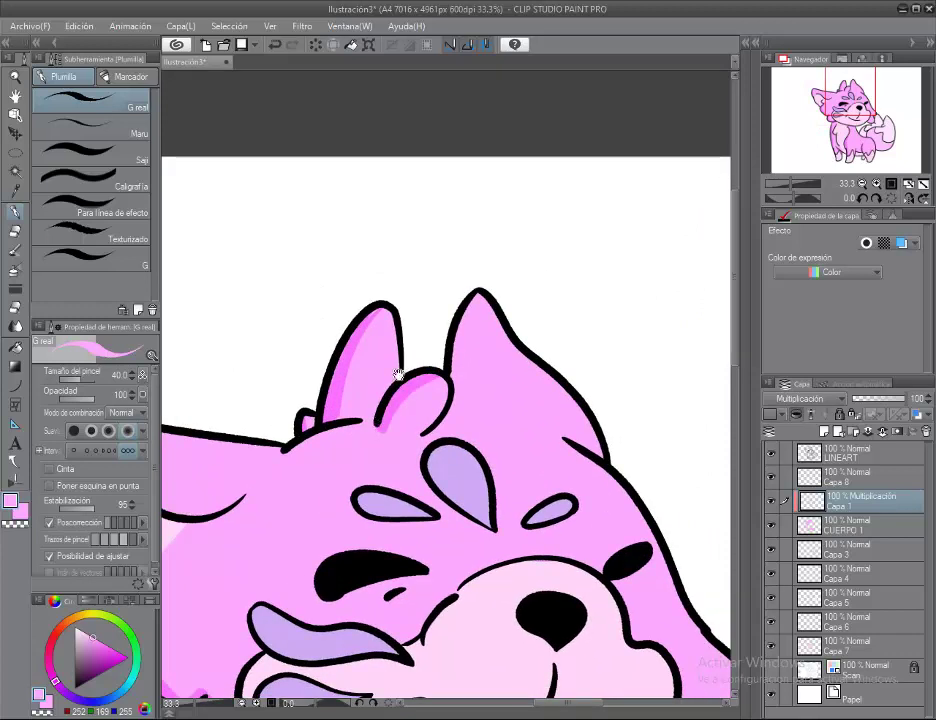
pyautogui.moveTo(398, 374); pyautogui.dragTo(288, 429)
pyautogui.press('p')
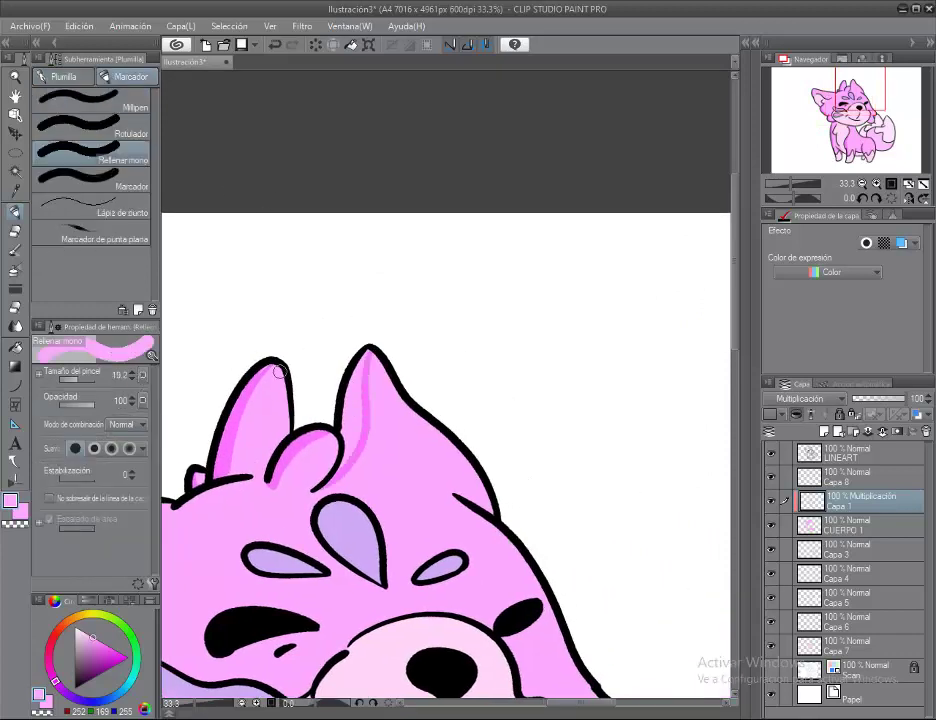
pyautogui.moveTo(345, 440); pyautogui.dragTo(358, 398)
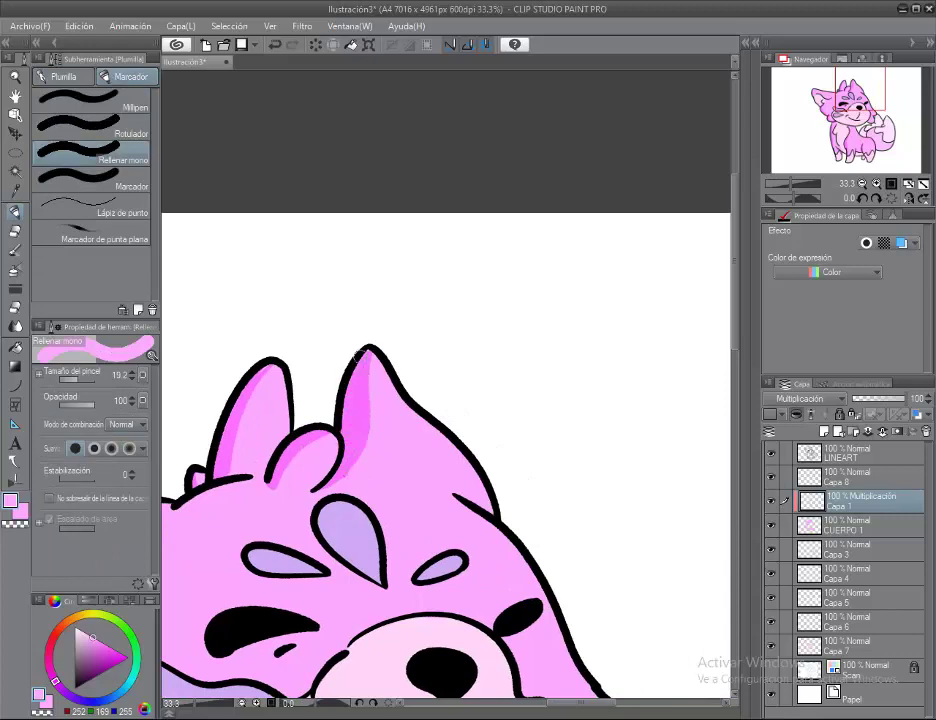
pyautogui.press('p')
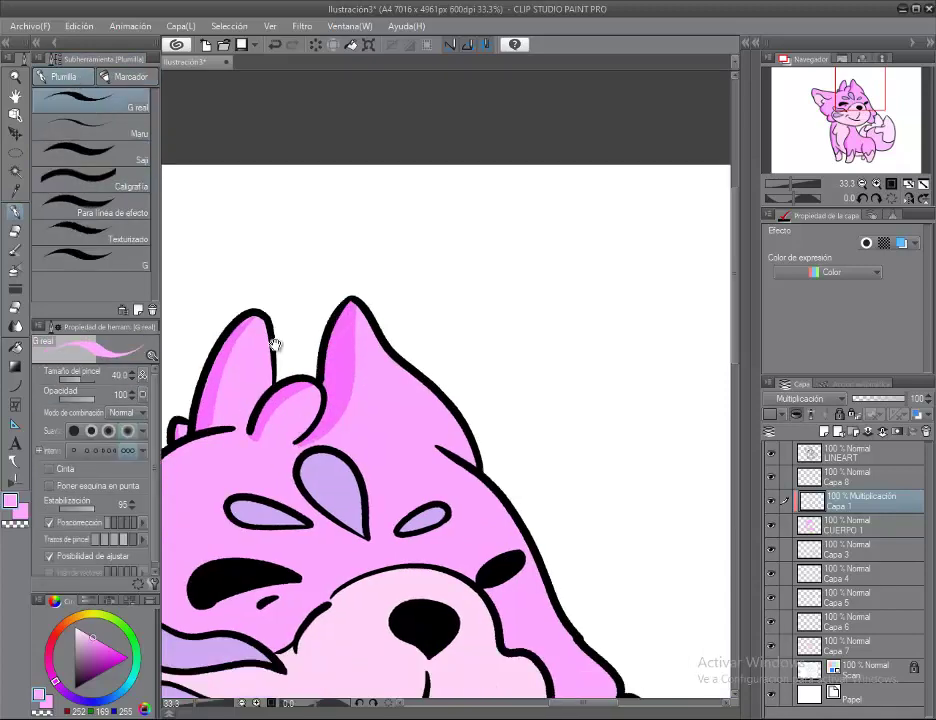
# Shade the left edge of the body below the head darker pink
pyautogui.moveTo(349, 476); pyautogui.dragTo(323, 367)
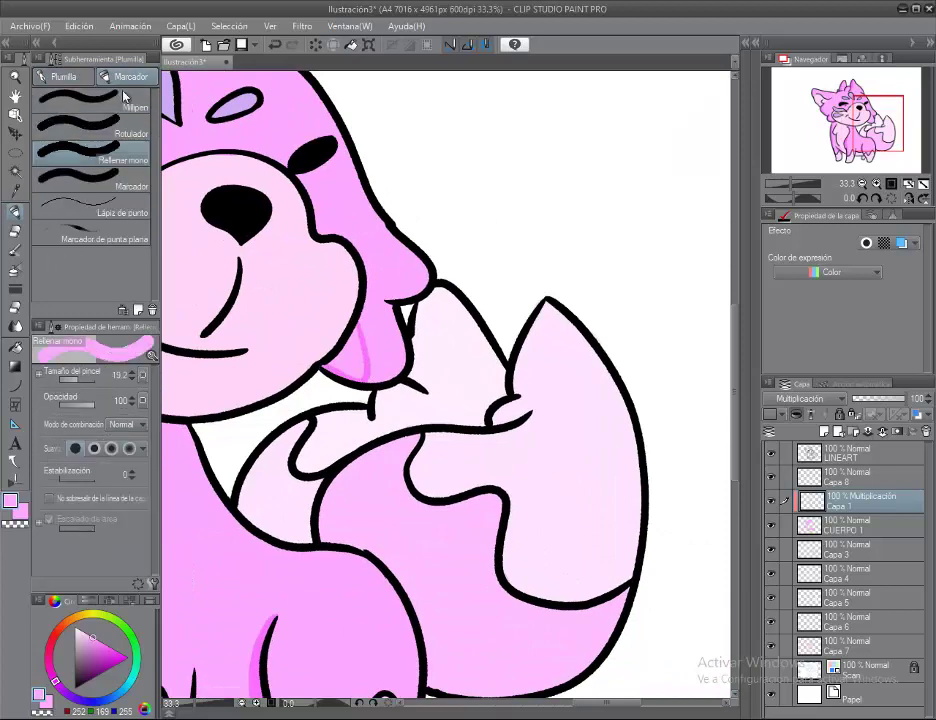
pyautogui.press('p')
pyautogui.moveTo(355, 376); pyautogui.dragTo(356, 289)
pyautogui.click(78, 77)
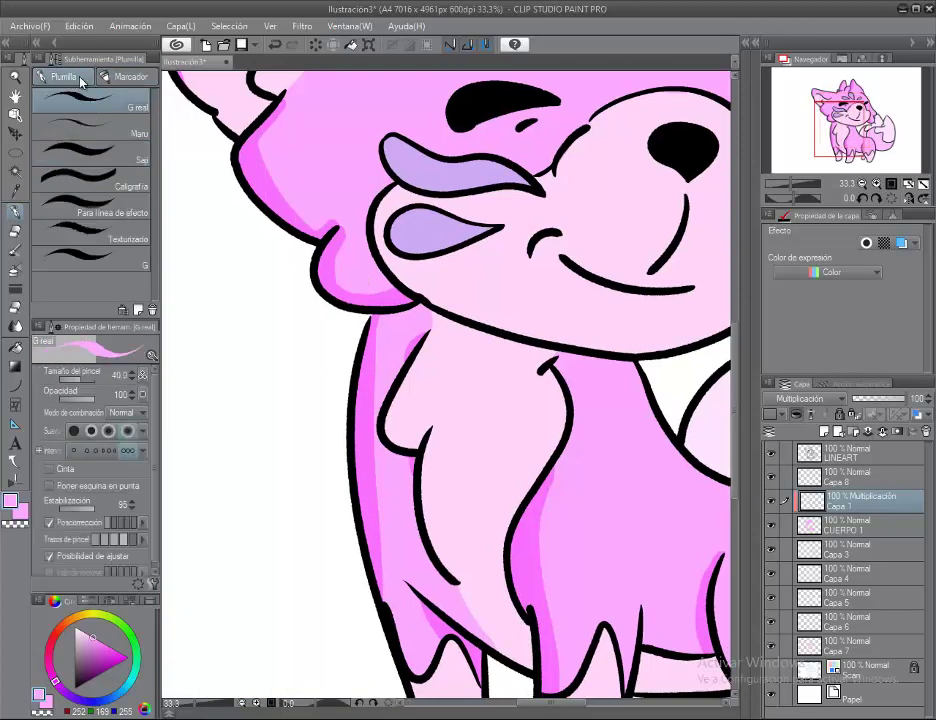
pyautogui.moveTo(415, 315); pyautogui.dragTo(410, 306)
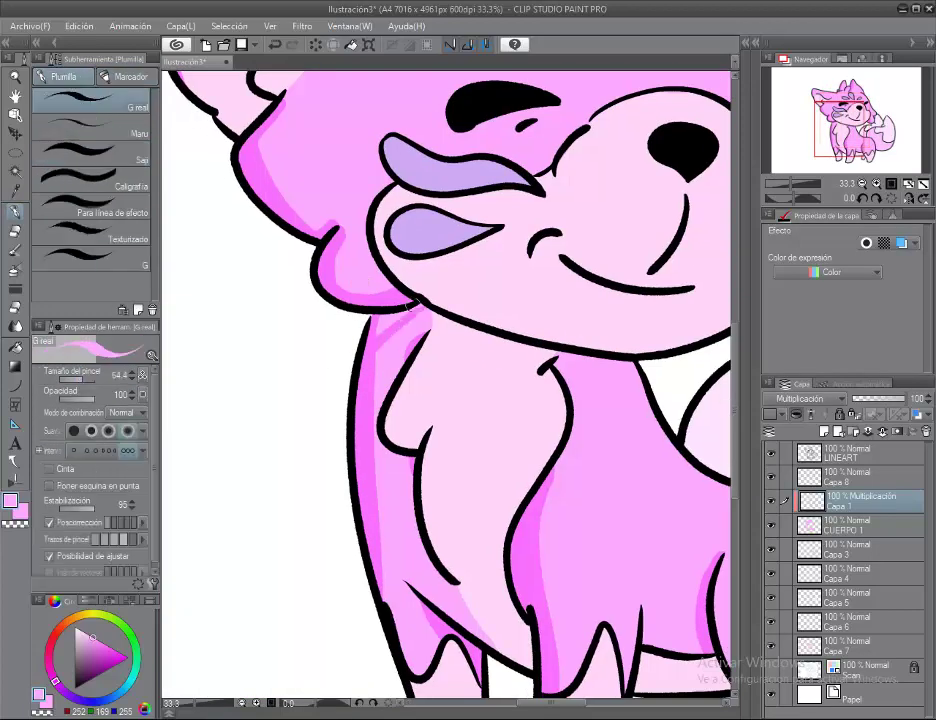
pyautogui.press('p')
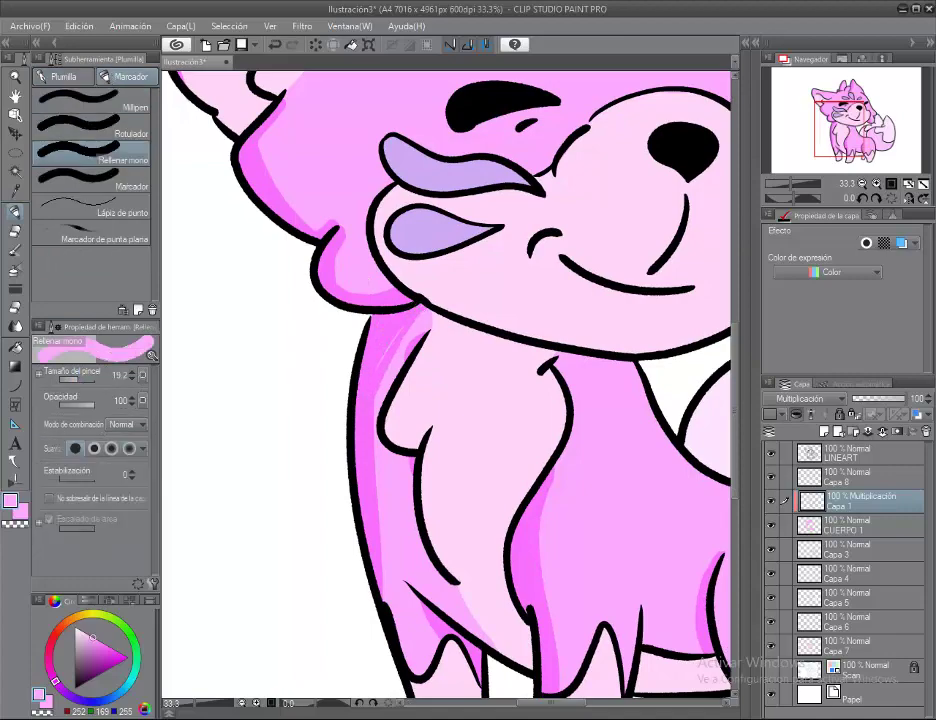
pyautogui.click(58, 75)
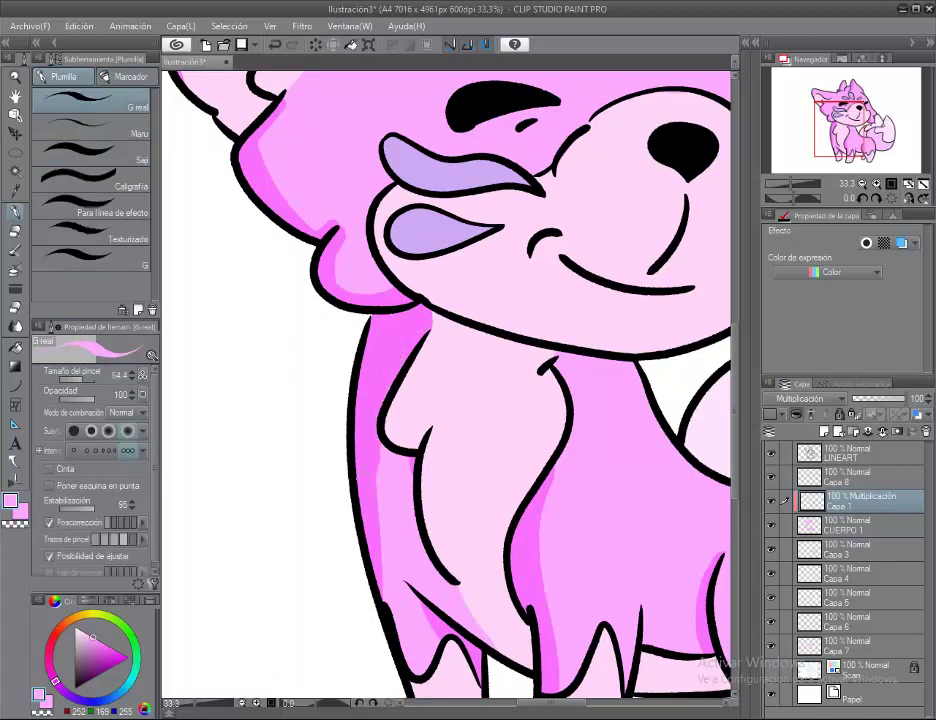
pyautogui.moveTo(346, 510)
pyautogui.mouseDown()
pyautogui.moveTo(266, 490)
pyautogui.moveTo(237, 387)
pyautogui.mouseUp()
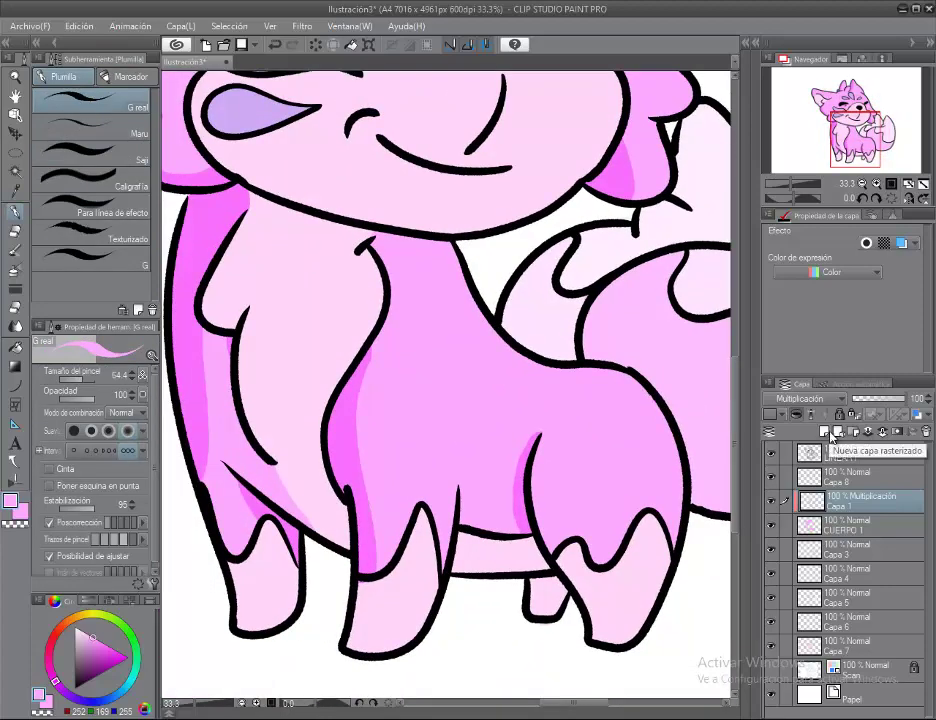
# Add a new raster layer, Capa 2, above the shading layer with Multiplicación blending
pyautogui.click(770, 414)
pyautogui.click(805, 398)
pyautogui.click(797, 38)
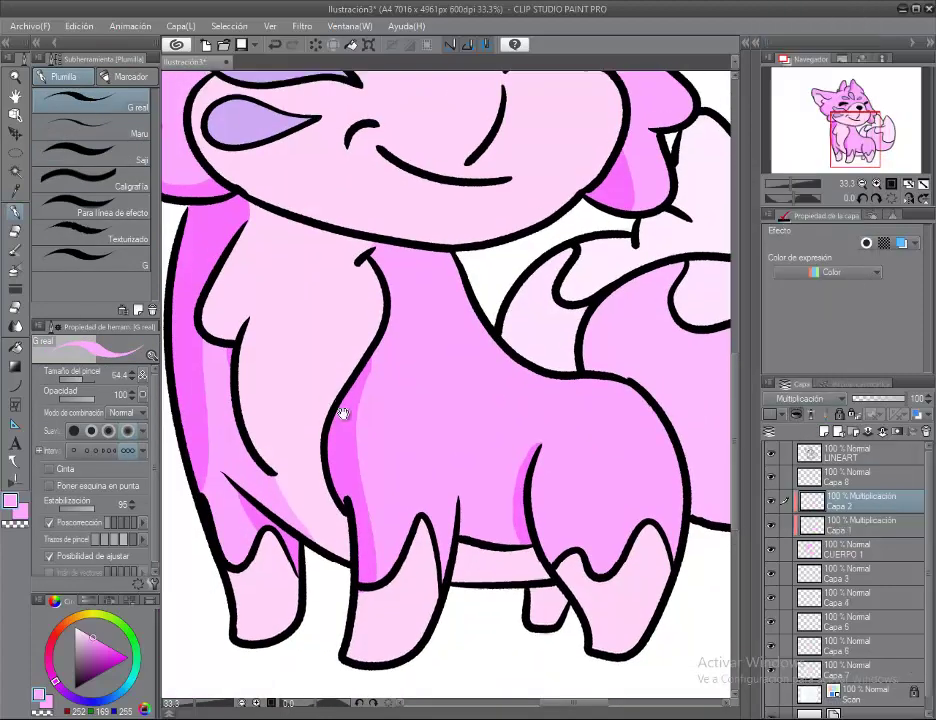
pyautogui.moveTo(341, 407); pyautogui.dragTo(496, 572)
pyautogui.moveTo(400, 347)
pyautogui.mouseDown()
pyautogui.moveTo(407, 398)
pyautogui.moveTo(303, 365)
pyautogui.moveTo(292, 261)
pyautogui.moveTo(355, 491)
pyautogui.moveTo(443, 425)
pyautogui.mouseUp()
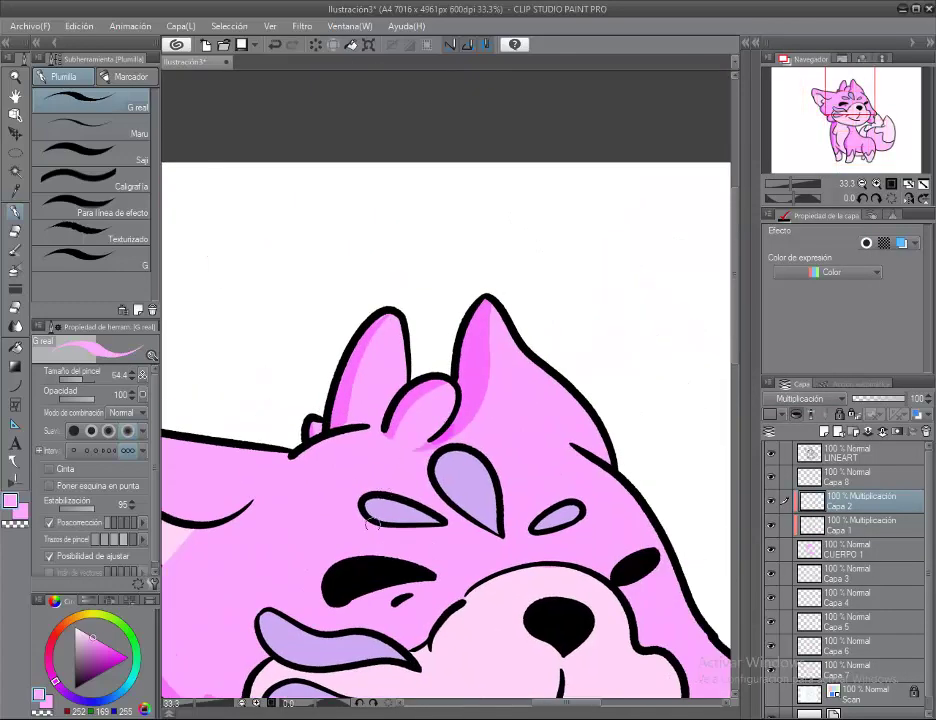
# Fit the whole fox in the window and select the tail fill layer Capa 3
pyautogui.moveTo(362, 513)
pyautogui.mouseDown()
pyautogui.moveTo(372, 309)
pyautogui.moveTo(297, 184)
pyautogui.mouseUp()
pyautogui.scroll(-2, 497, 378)
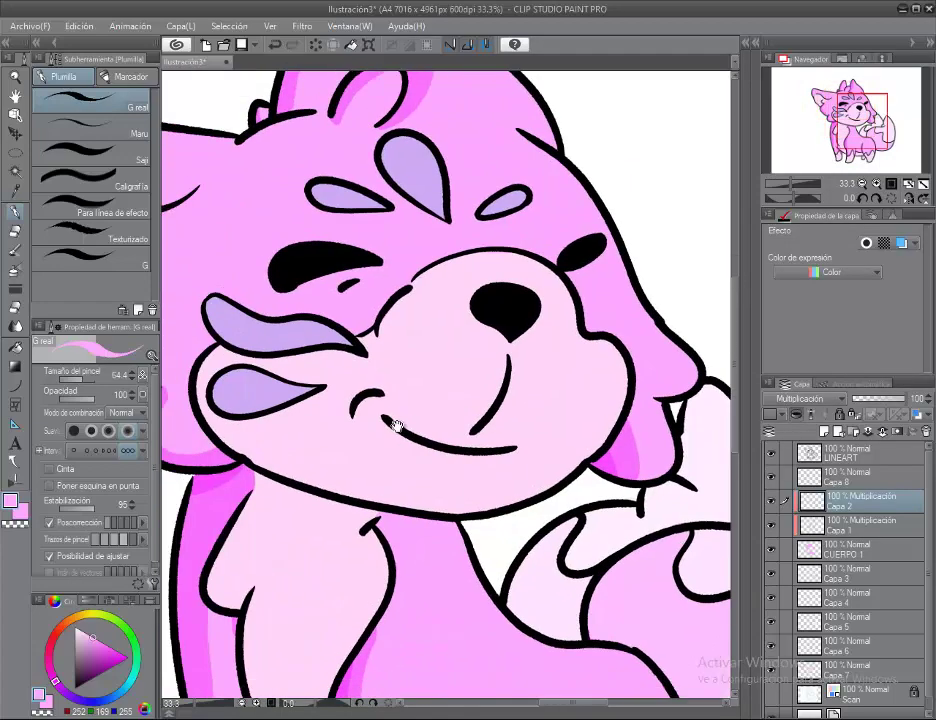
pyautogui.scroll(-2, 497, 378)
pyautogui.press('h')
pyautogui.hotkey('ctrl', '0')
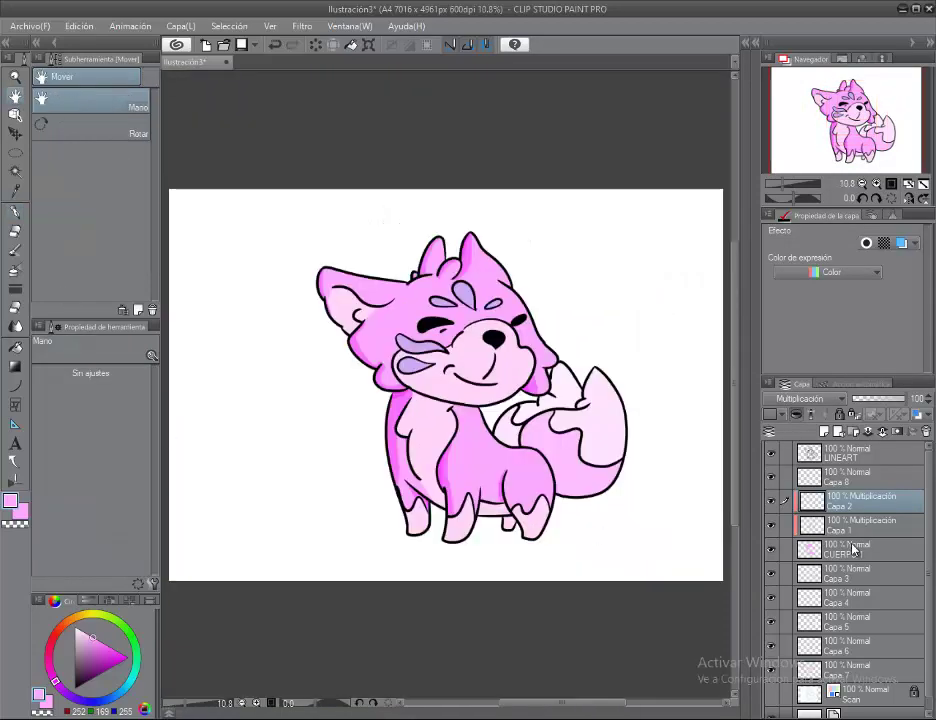
pyautogui.click(795, 580)
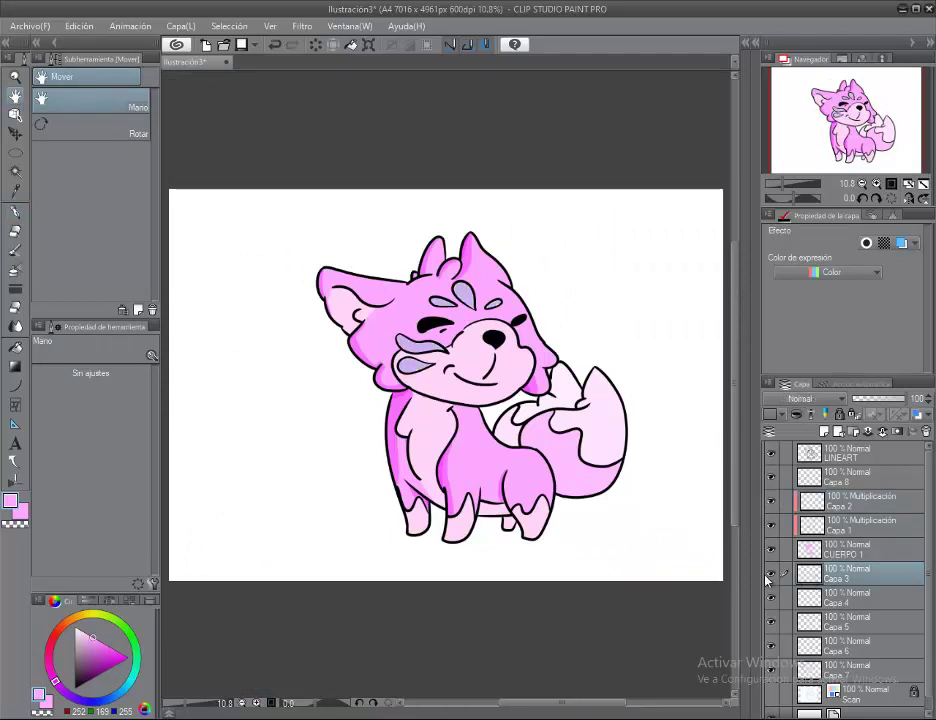
# Rename the tail fill layer Capa 3 to COLA 1
pyautogui.doubleClick(838, 577)
pyautogui.write('COLA')
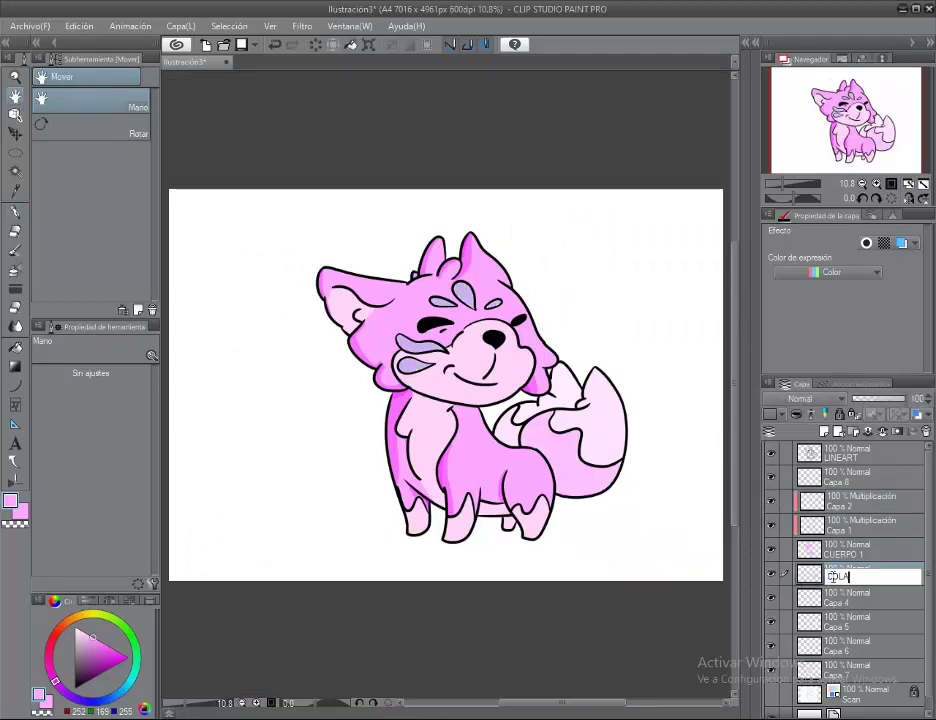
pyautogui.write(' 1')
pyautogui.press('Return')
pyautogui.scroll(2, 527, 485)
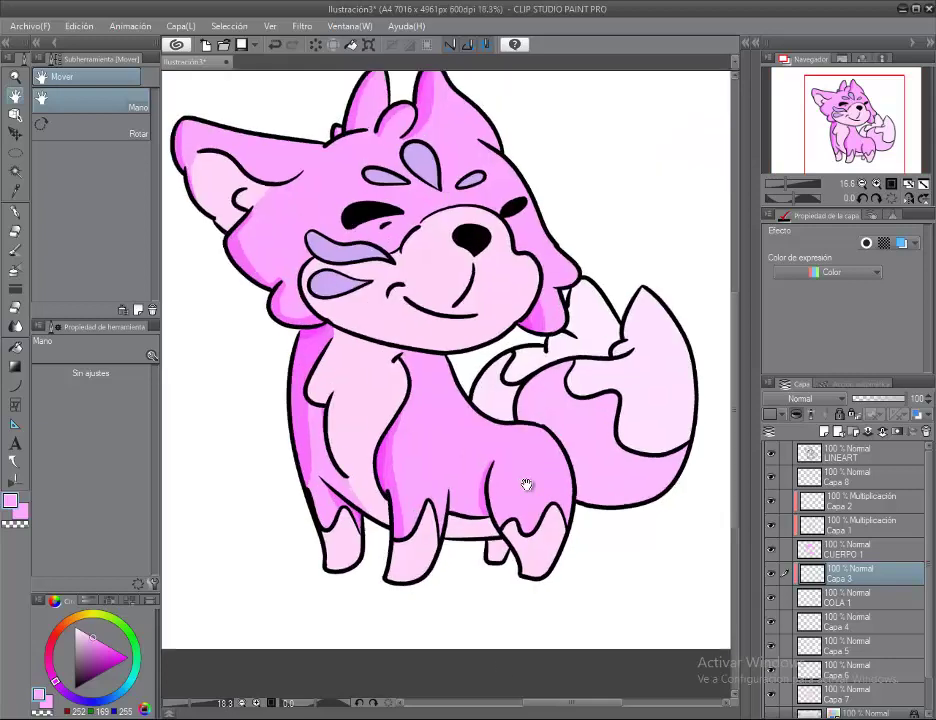
pyautogui.scroll(2, 527, 485)
# Set the layer to Multiplicación and paint darker pink inside the tail's curve with Rellenar mono
pyautogui.press('p')
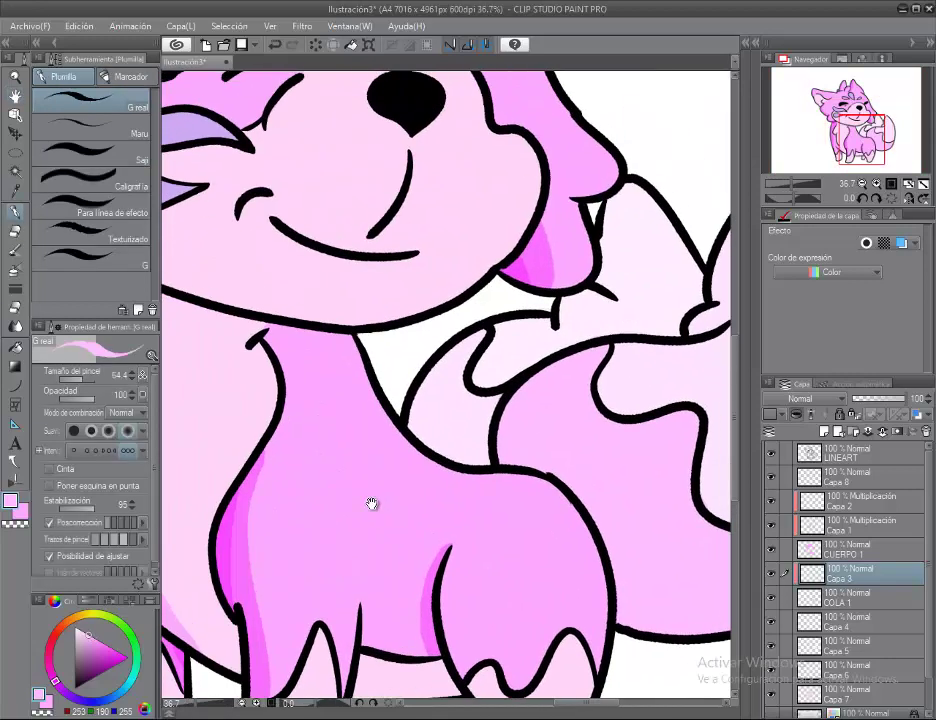
pyautogui.moveTo(371, 504); pyautogui.dragTo(221, 424)
pyautogui.click(800, 398)
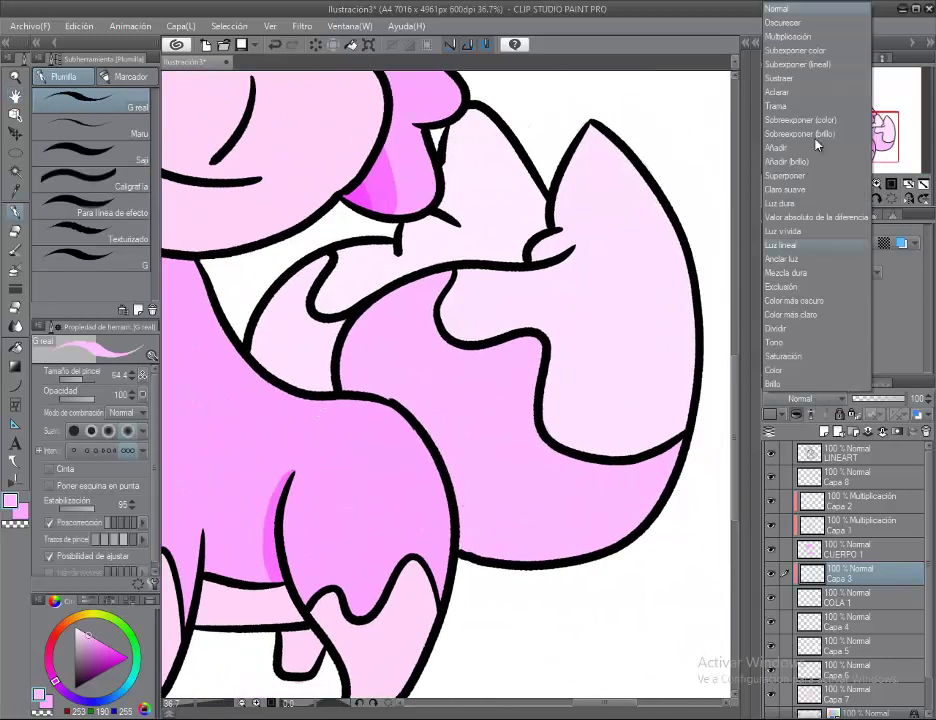
pyautogui.click(790, 42)
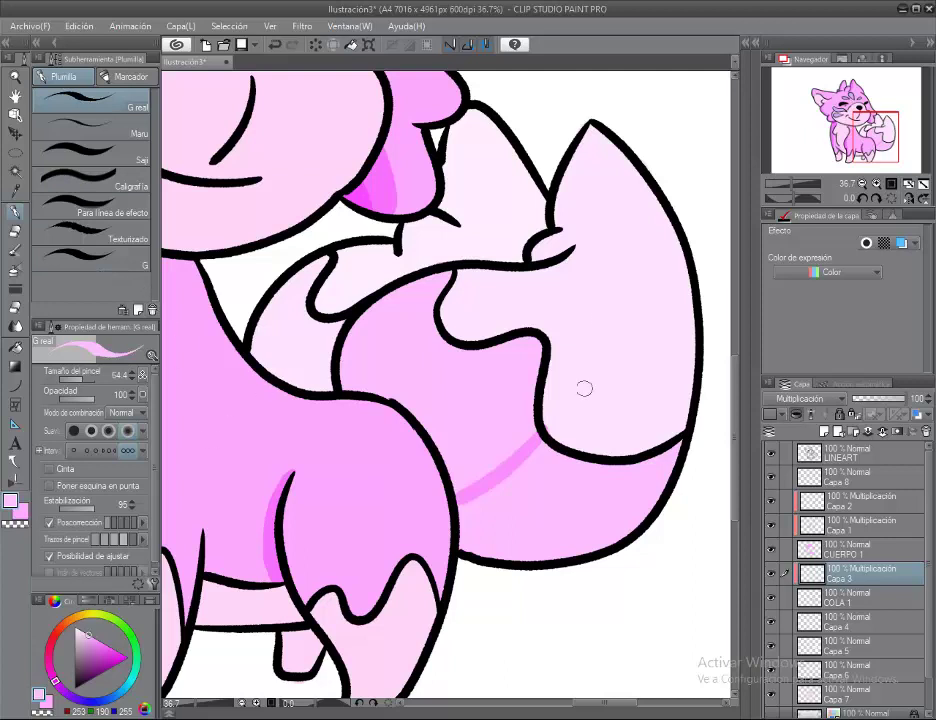
pyautogui.click(125, 76)
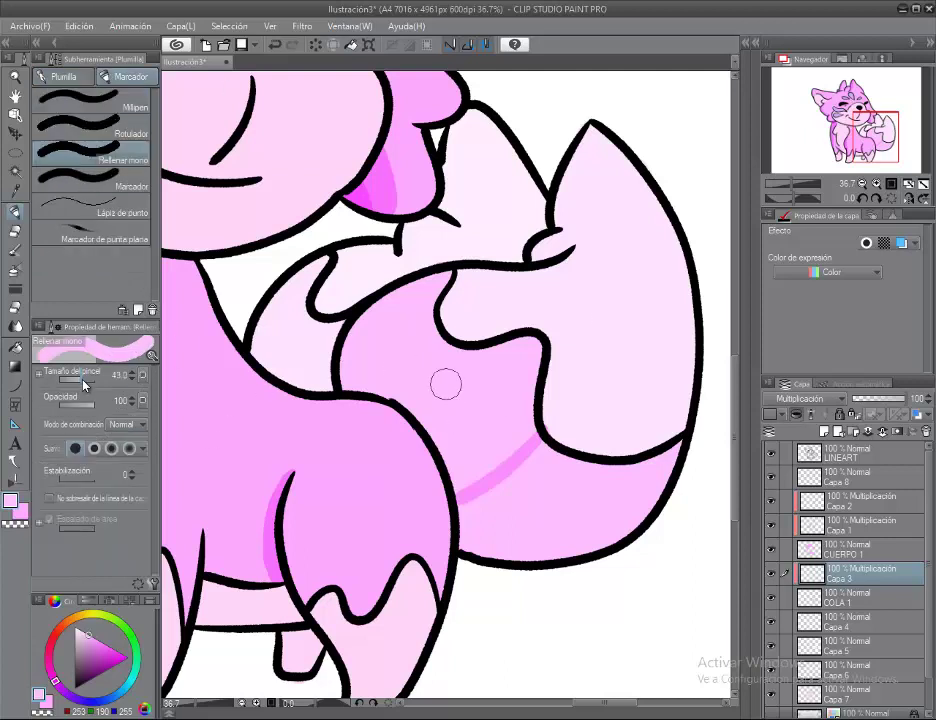
pyautogui.moveTo(445, 382)
pyautogui.mouseDown()
pyautogui.moveTo(366, 355)
pyautogui.moveTo(406, 435)
pyautogui.moveTo(405, 455)
pyautogui.mouseUp()
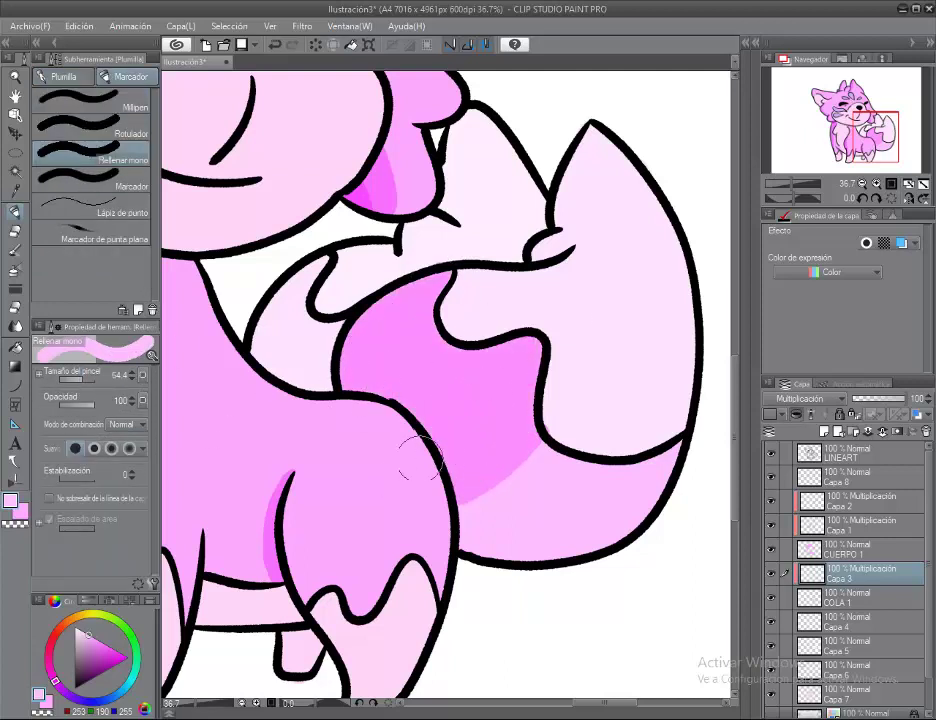
pyautogui.click(829, 626)
# Rename Capa 4 to COLA 2 and add two Multiplicación layers above it
pyautogui.doubleClick(836, 624)
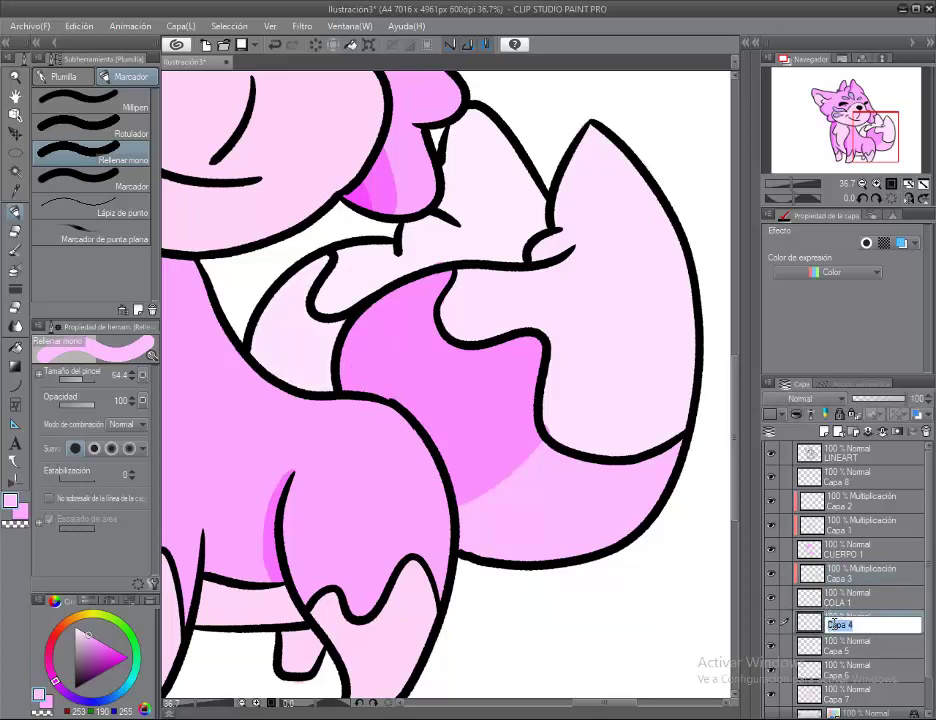
pyautogui.write('OLA 2')
pyautogui.press('Return')
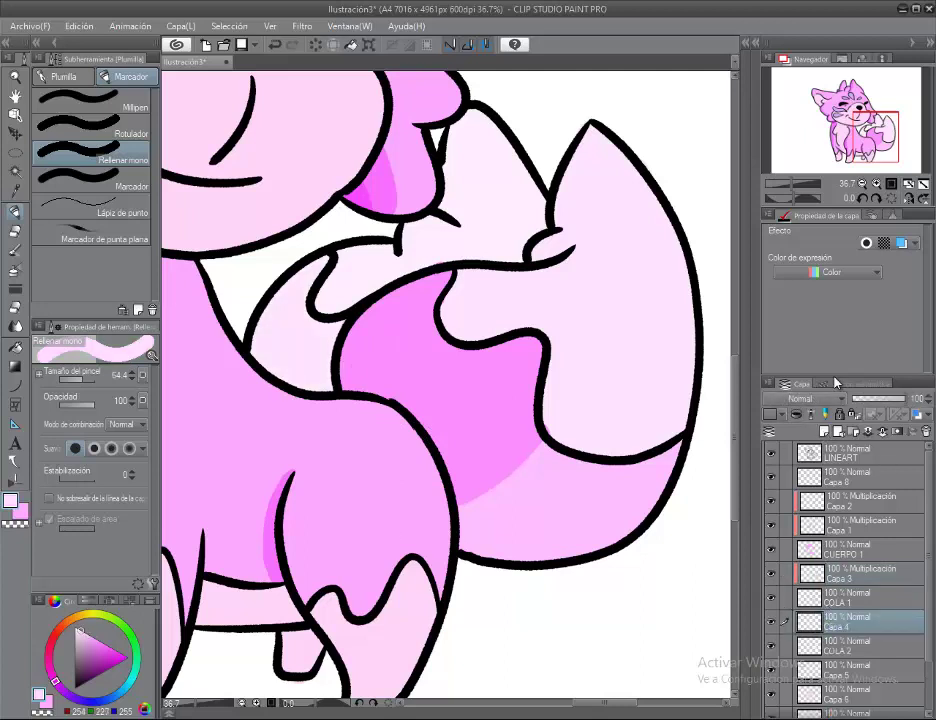
pyautogui.click(770, 413)
pyautogui.click(811, 399)
pyautogui.click(788, 36)
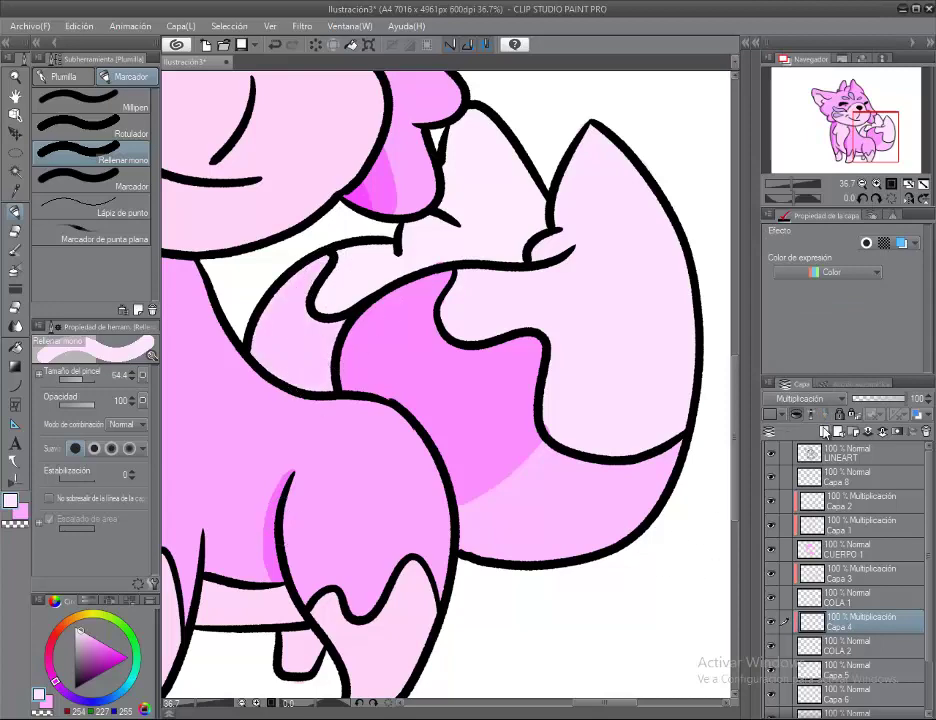
pyautogui.click(770, 413)
pyautogui.click(811, 399)
pyautogui.click(808, 37)
pyautogui.moveTo(351, 432); pyautogui.dragTo(267, 407)
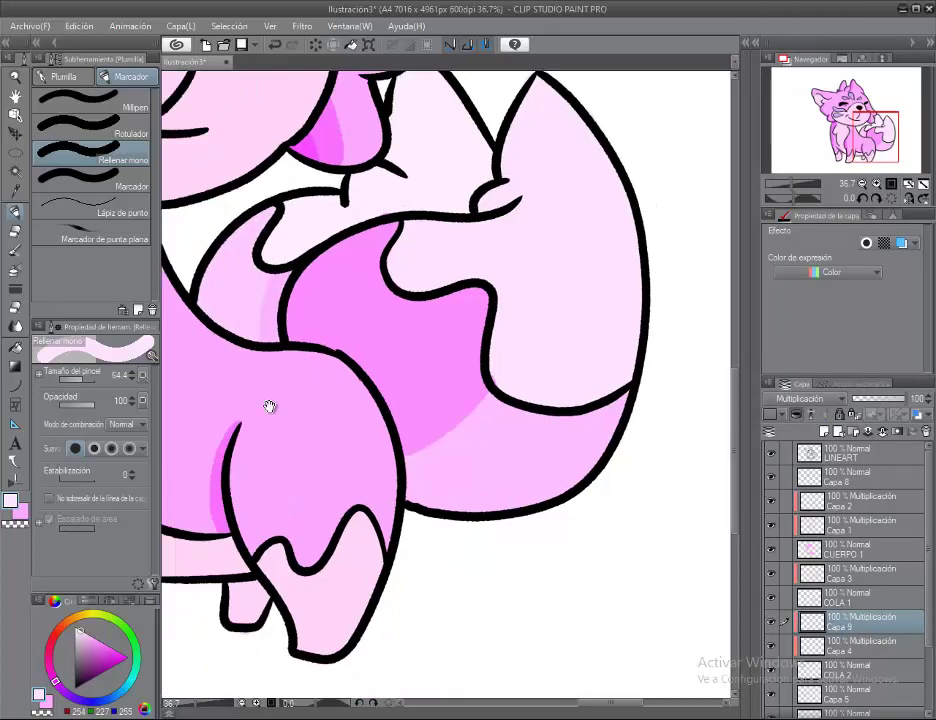
# Rename Capa 5 to COLA 3 and shade the right side of the upper tail
pyautogui.doubleClick(840, 697)
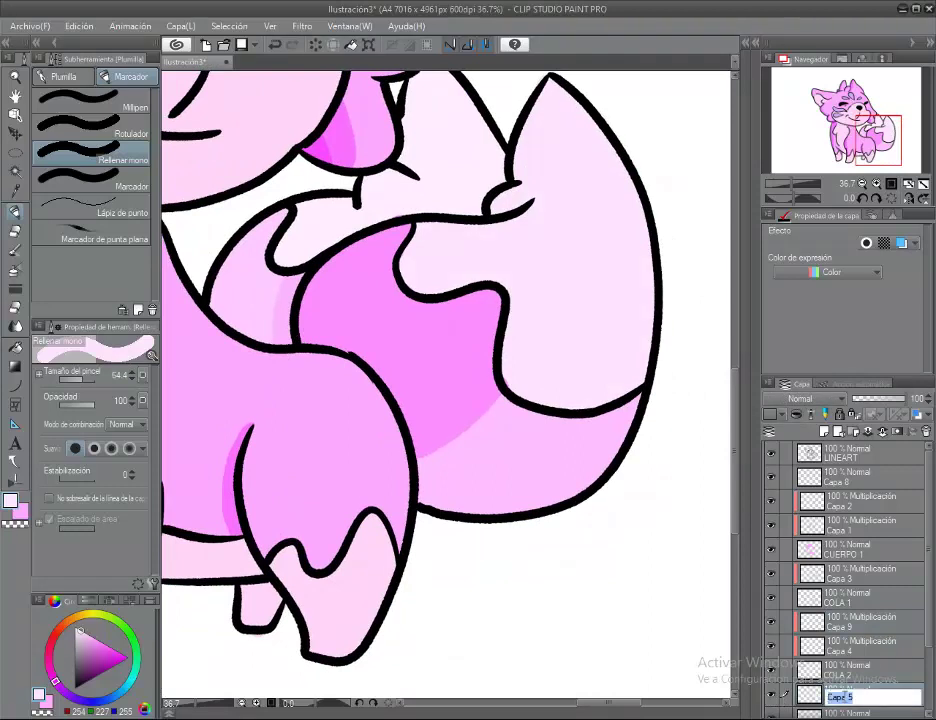
pyautogui.write('COLA 2')
pyautogui.press('BackSpace')
pyautogui.write('3')
pyautogui.press('Return')
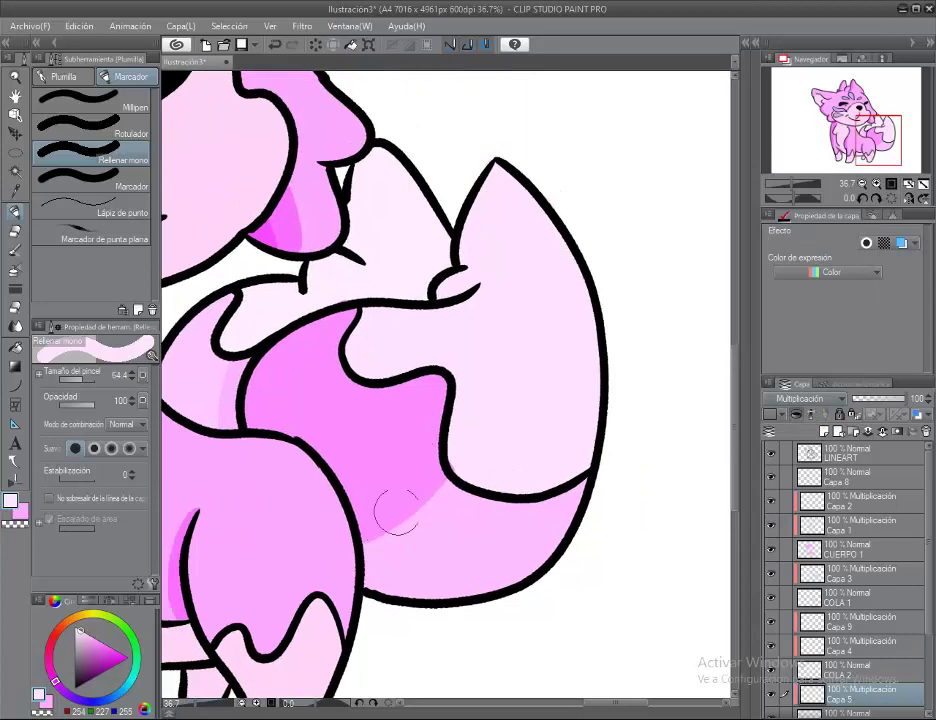
pyautogui.moveTo(397, 512)
pyautogui.mouseDown()
pyautogui.moveTo(397, 376)
pyautogui.moveTo(428, 313)
pyautogui.moveTo(508, 204)
pyautogui.mouseUp()
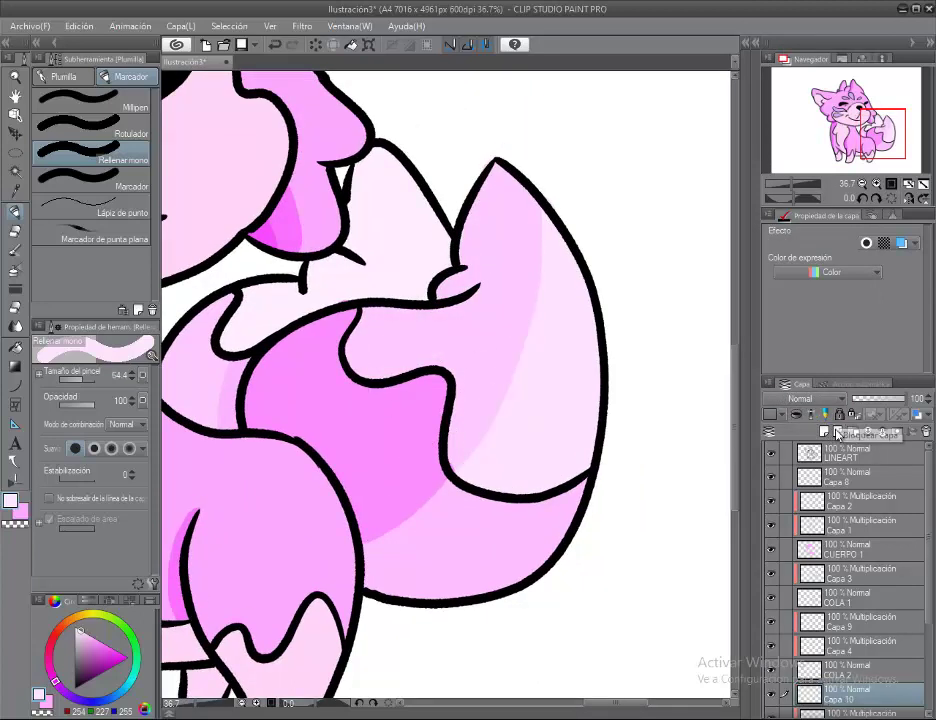
# Add a new layer, Capa 10, with Multiplicación blending
pyautogui.click(825, 431)
pyautogui.click(805, 398)
pyautogui.click(787, 36)
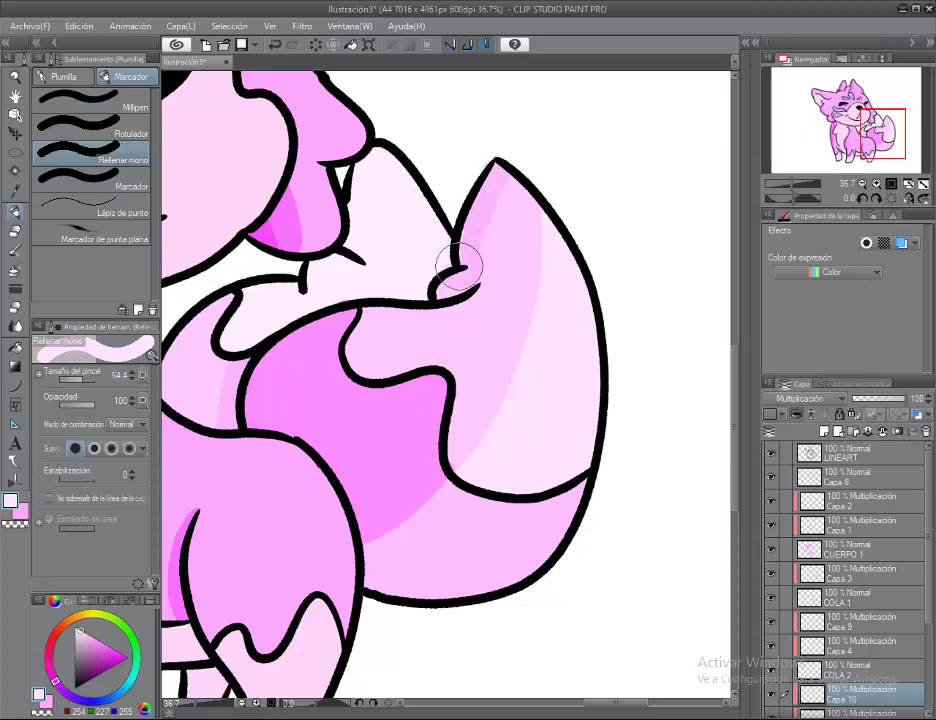
pyautogui.moveTo(390, 290)
pyautogui.mouseDown()
pyautogui.moveTo(390, 170)
pyautogui.moveTo(410, 285)
pyautogui.mouseUp()
pyautogui.scroll(-3, 850, 600)
# Rename Capa 6 to COLA 4 and add a Multiplicación layer above it
pyautogui.click(850, 632)
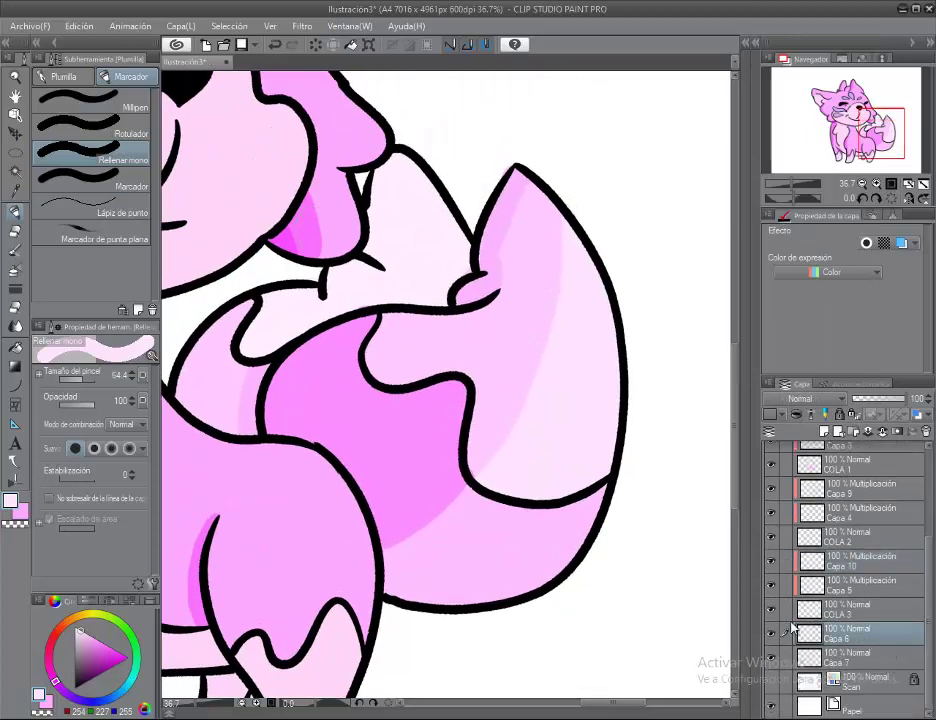
pyautogui.doubleClick(836, 638)
pyautogui.press('BackSpace')
pyautogui.write('4')
pyautogui.press('Return')
pyautogui.click(829, 432)
pyautogui.click(805, 398)
pyautogui.click(795, 38)
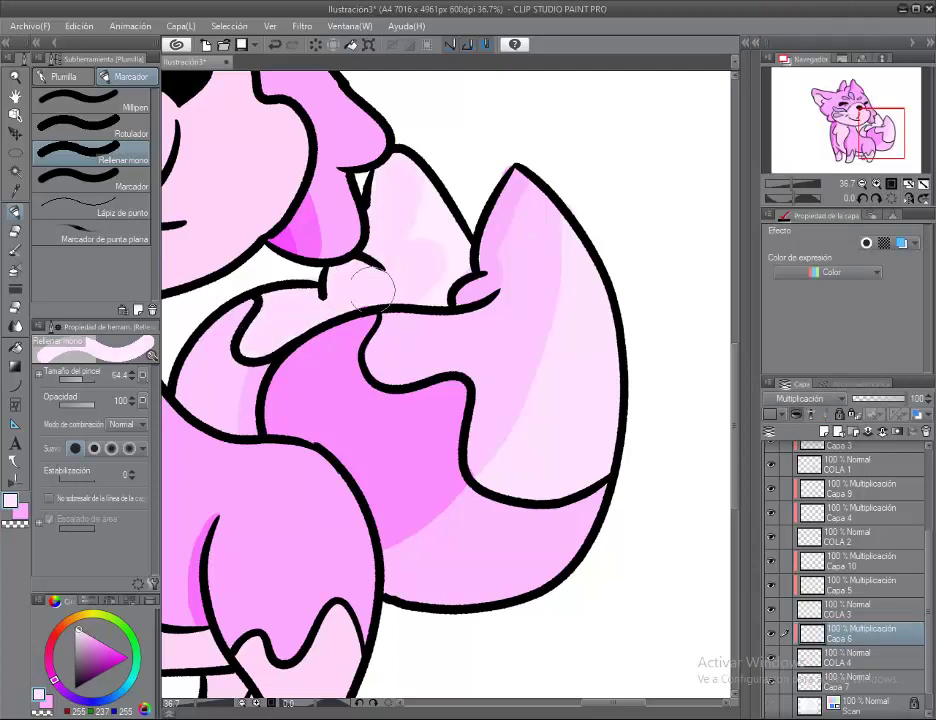
# Add a Multiplicación layer, Capa 11, above Capa 6, pick the G real pen, and fit the canvas
pyautogui.click(846, 656)
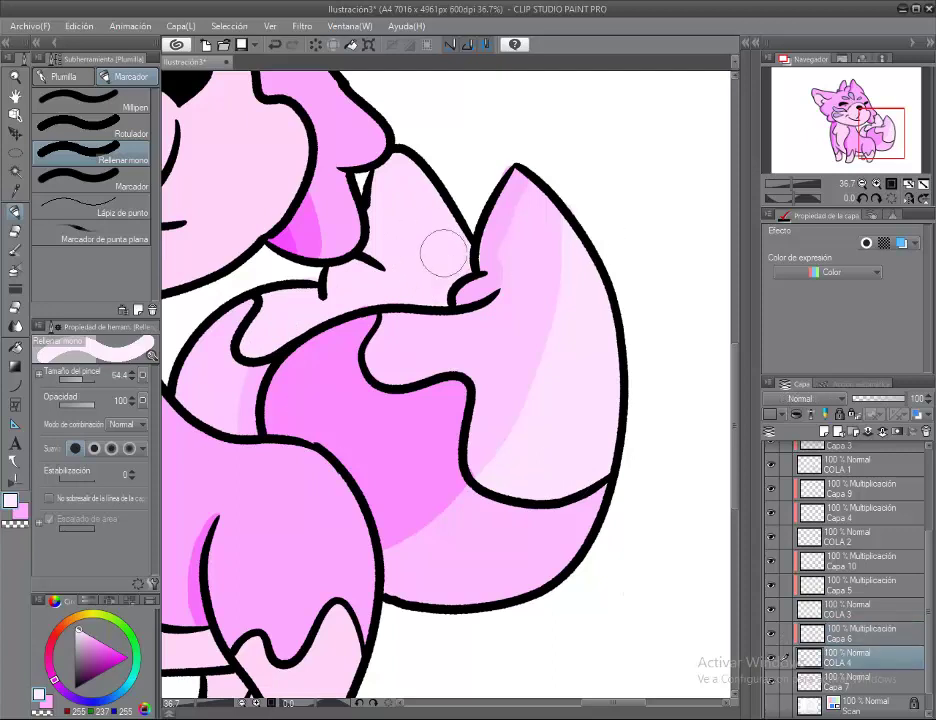
pyautogui.click(903, 631)
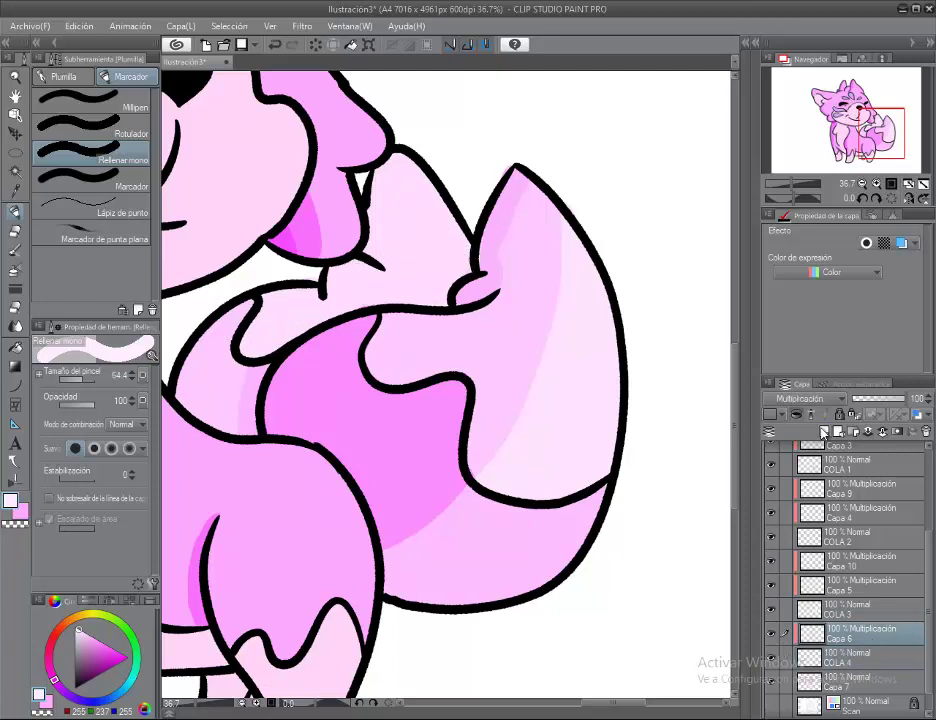
pyautogui.click(823, 432)
pyautogui.click(810, 398)
pyautogui.click(857, 44)
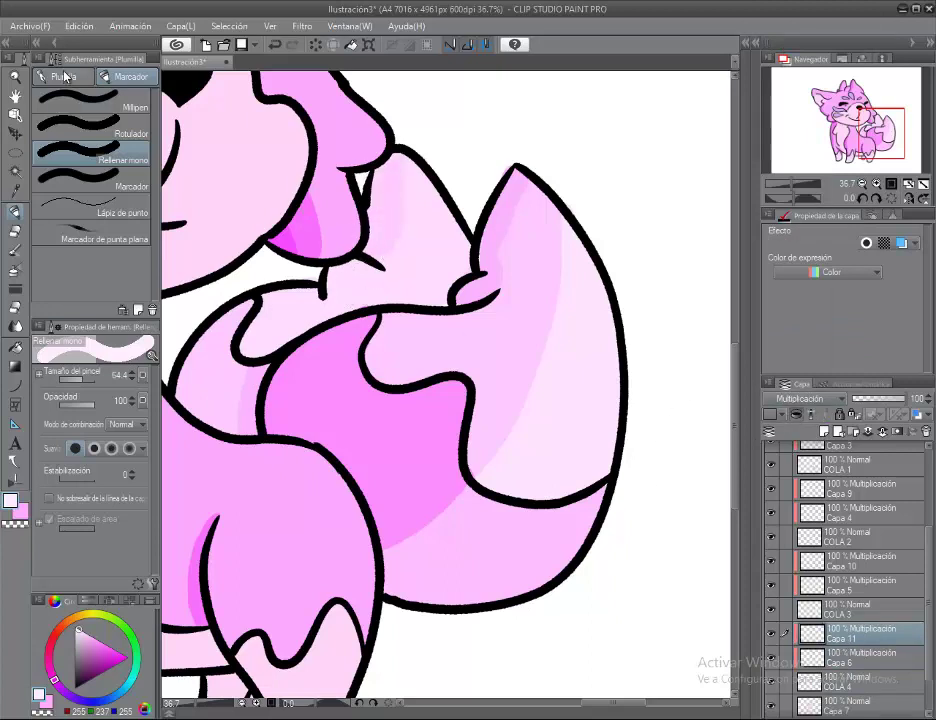
pyautogui.press('p')
pyautogui.moveTo(320, 290); pyautogui.dragTo(381, 252)
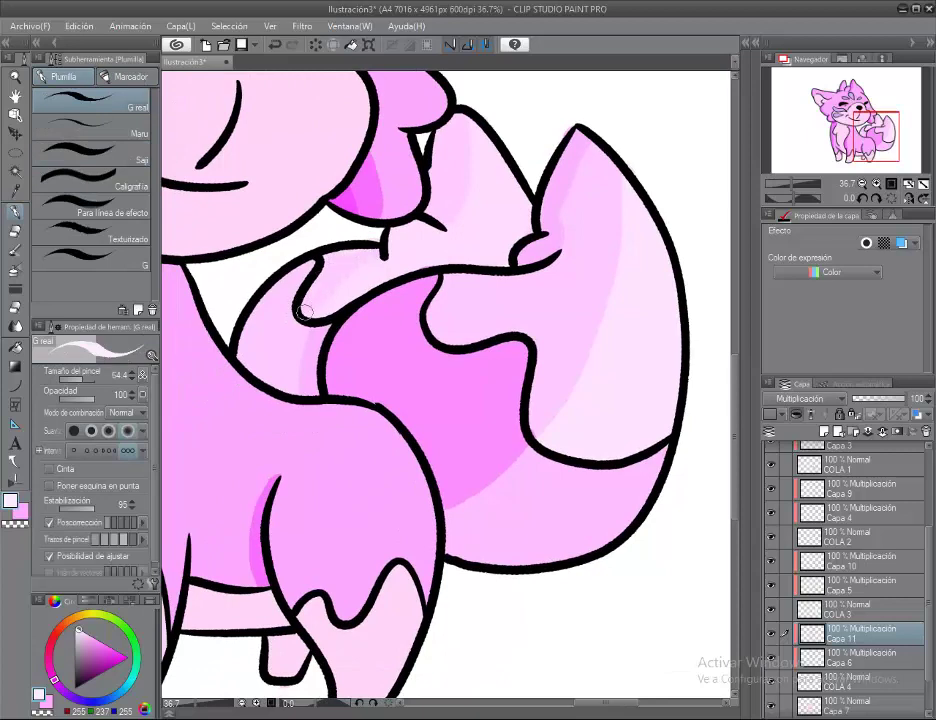
pyautogui.moveTo(305, 313); pyautogui.dragTo(324, 336)
pyautogui.press('h')
pyautogui.hotkey('ctrl', '0')
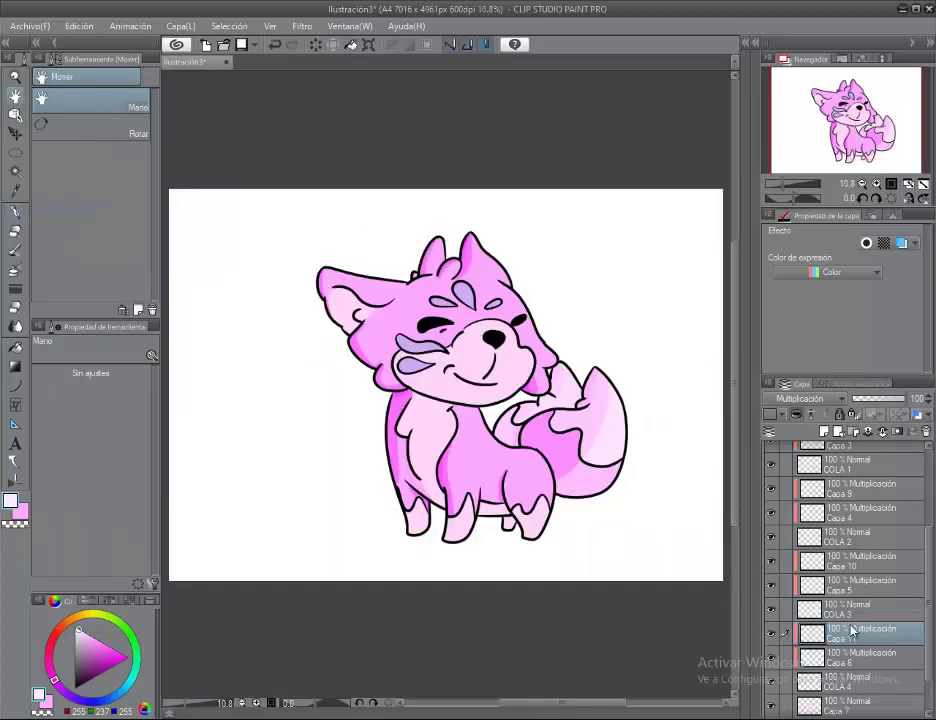
# Rename Capa 7 to CUERPO 2 and add a Multiplicación layer above it
pyautogui.scroll(-2, 840, 697)
pyautogui.doubleClick(838, 661)
pyautogui.write('CUERPO 2')
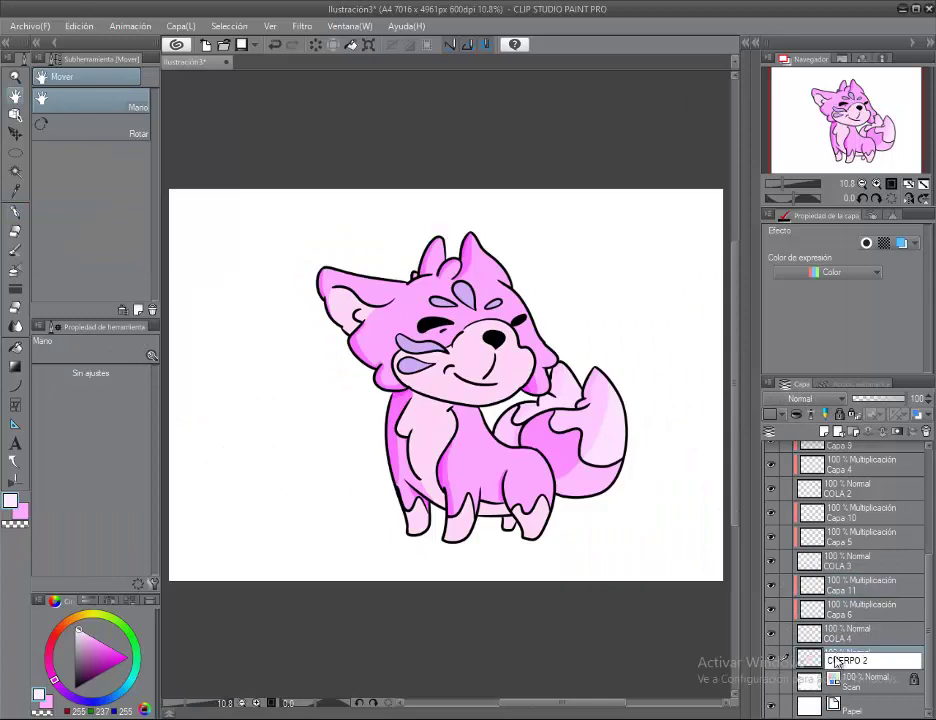
pyautogui.press('Return')
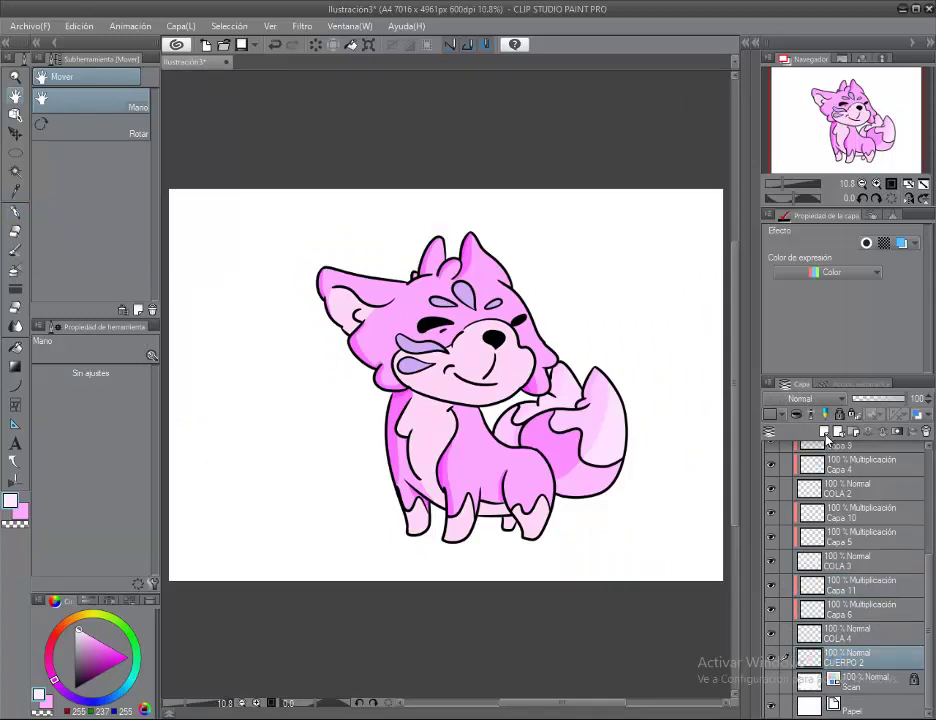
pyautogui.click(824, 432)
pyautogui.click(800, 398)
pyautogui.click(795, 33)
pyautogui.scroll(2, 375, 328)
pyautogui.scroll(1, 375, 328)
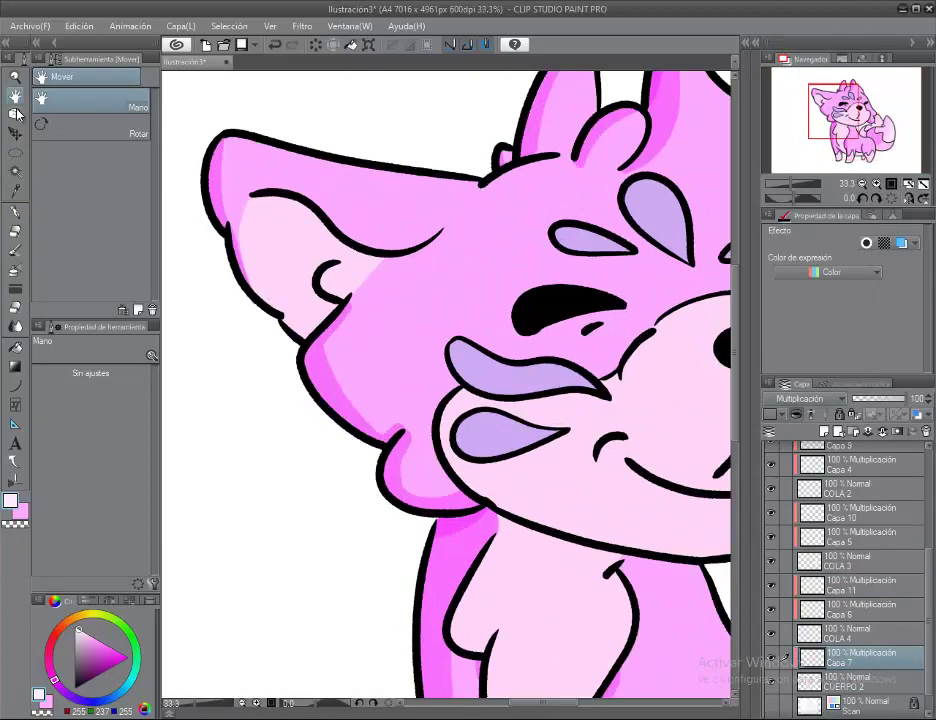
# Eyedrop the pale pink ear colour and paint it inside the fox's ear
pyautogui.click(15, 212)
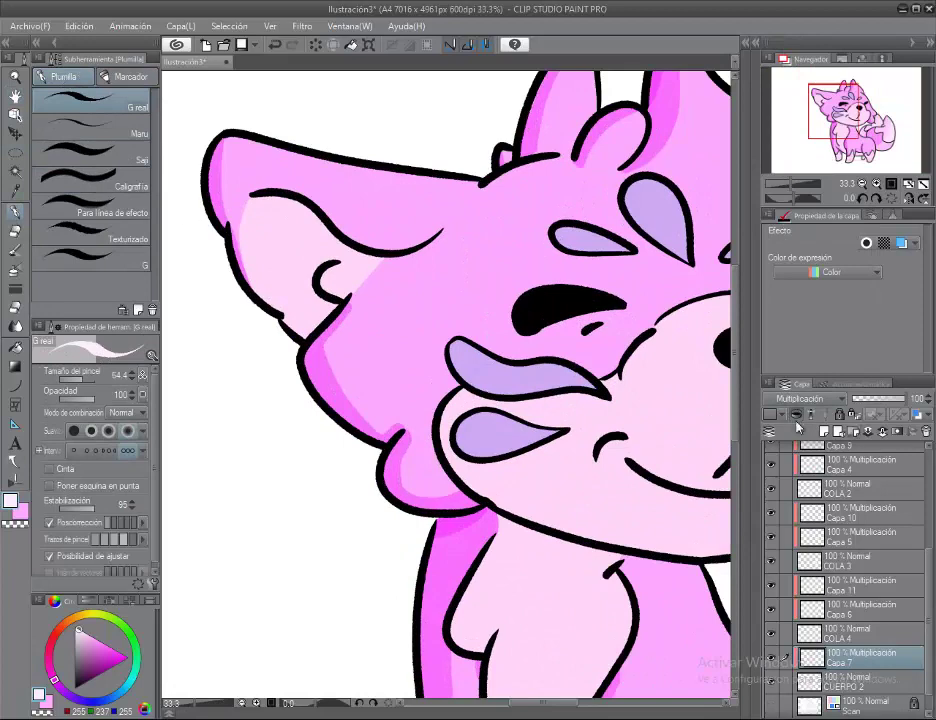
pyautogui.keyDown('alt'); pyautogui.click(268, 235); pyautogui.keyUp('alt')
pyautogui.moveTo(390, 440); pyautogui.dragTo(403, 565)
pyautogui.moveTo(340, 357); pyautogui.dragTo(282, 331)
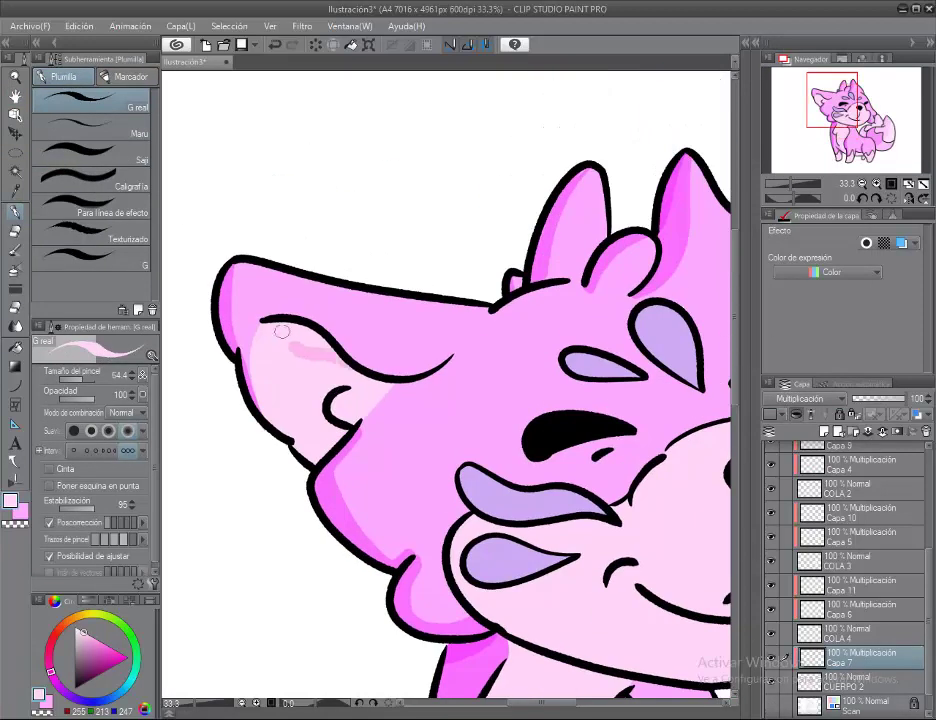
# Paint pink blush and highlights across the muzzle and cheek, with brush size 52.6
pyautogui.click(125, 76)
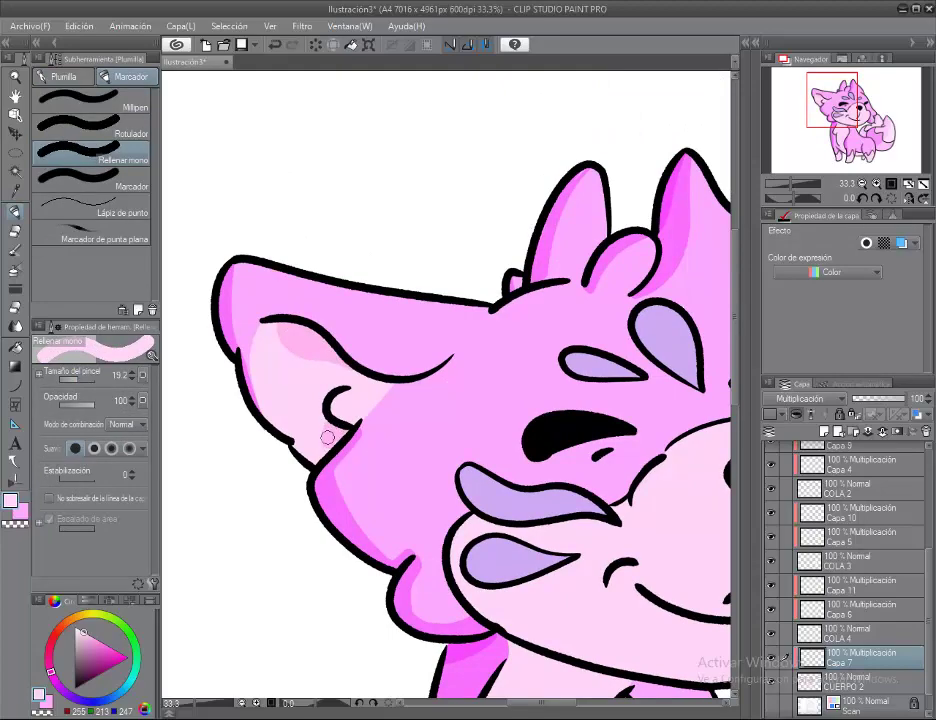
pyautogui.moveTo(330, 450); pyautogui.dragTo(82, 249)
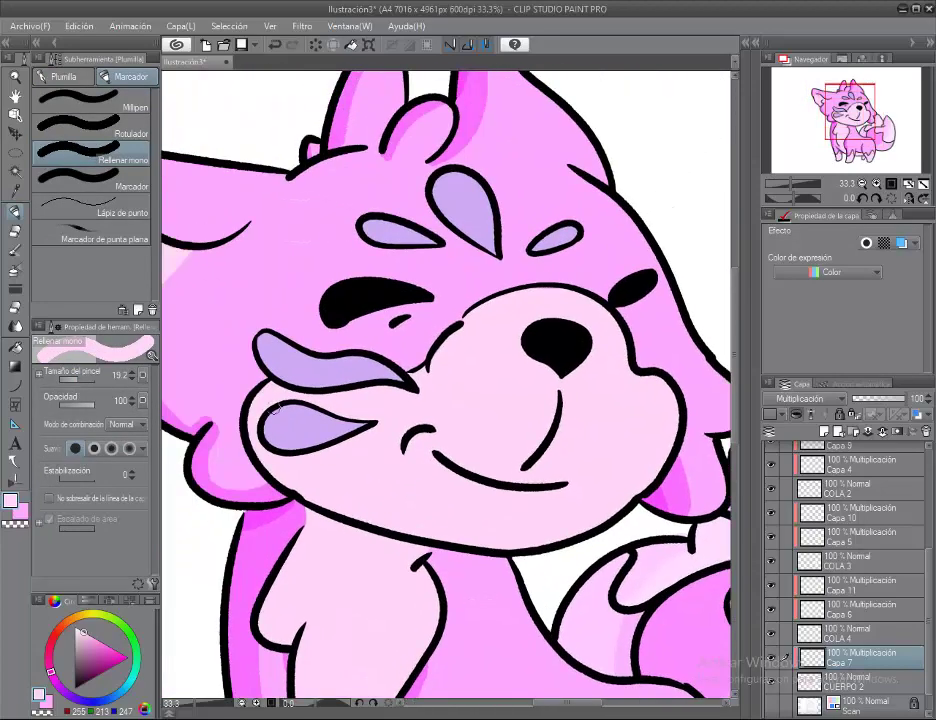
pyautogui.moveTo(84, 381); pyautogui.dragTo(78, 381)
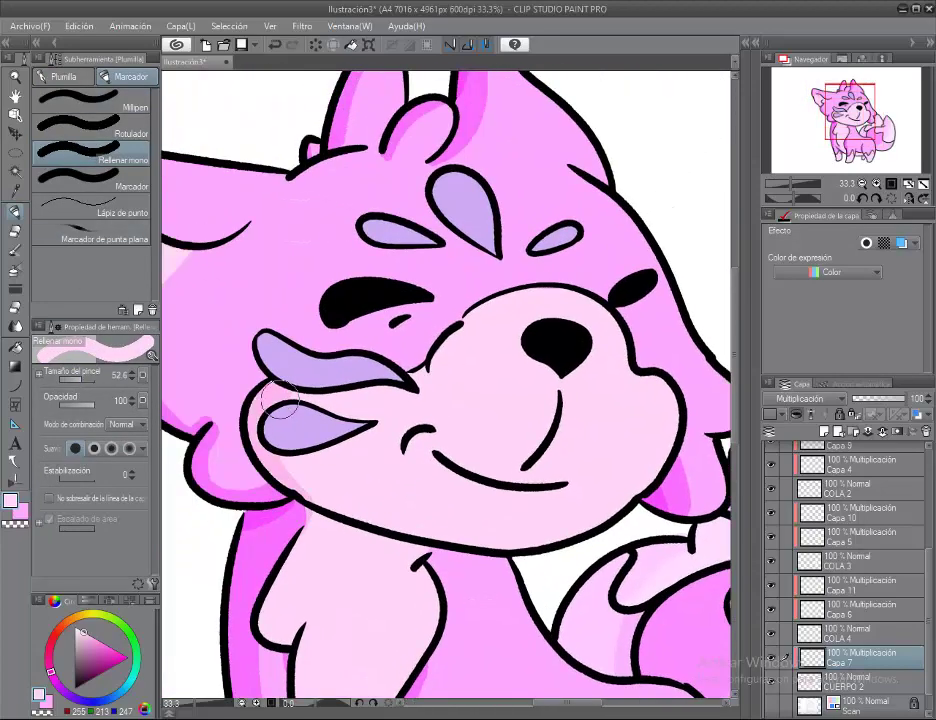
pyautogui.moveTo(493, 309); pyautogui.dragTo(445, 378)
pyautogui.click(64, 77)
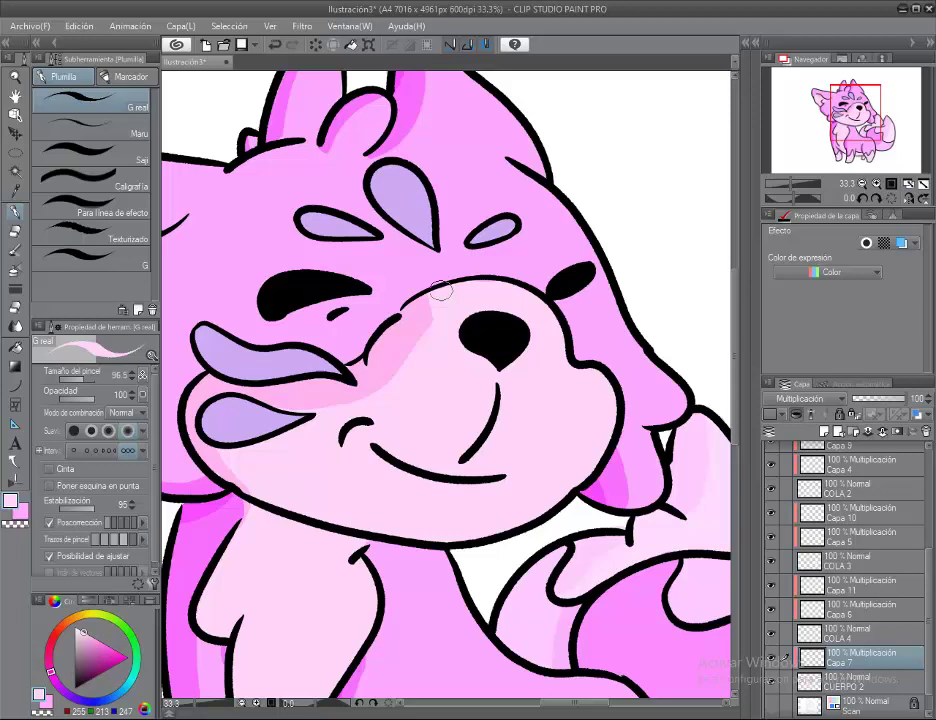
pyautogui.moveTo(445, 292); pyautogui.dragTo(390, 428)
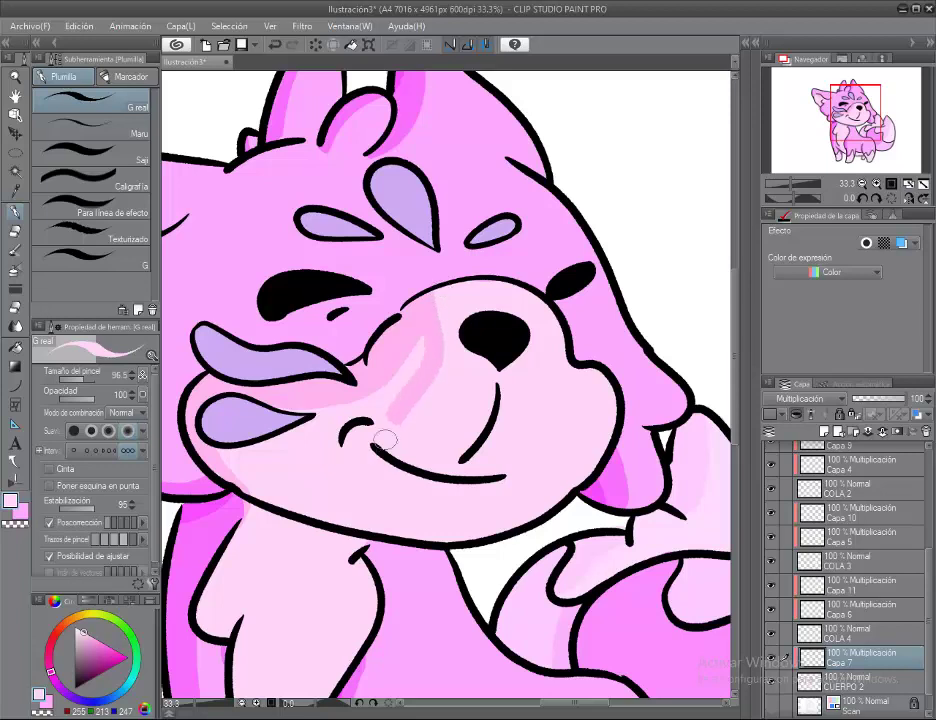
pyautogui.press('p')
pyautogui.moveTo(439, 355)
pyautogui.mouseDown()
pyautogui.moveTo(366, 438)
pyautogui.moveTo(382, 470)
pyautogui.moveTo(340, 415)
pyautogui.moveTo(313, 223)
pyautogui.mouseUp()
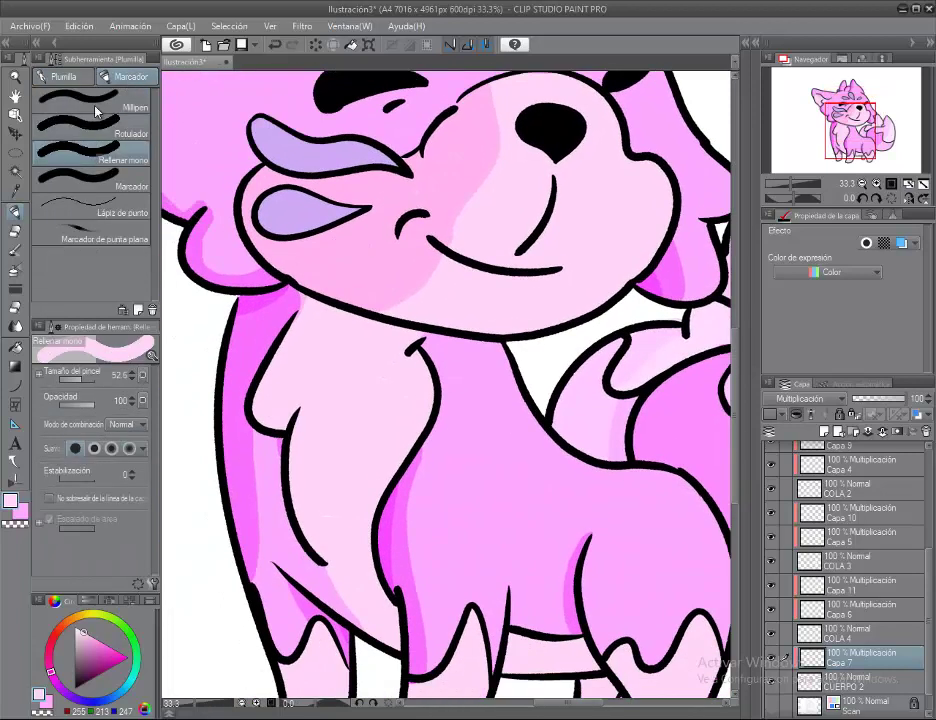
pyautogui.click(69, 77)
# Paint light pink on the left back leg, then add a new layer, Capa 12
pyautogui.moveTo(301, 420)
pyautogui.mouseDown()
pyautogui.moveTo(353, 464)
pyautogui.moveTo(244, 272)
pyautogui.mouseUp()
pyautogui.press('p')
pyautogui.moveTo(351, 580); pyautogui.dragTo(211, 505)
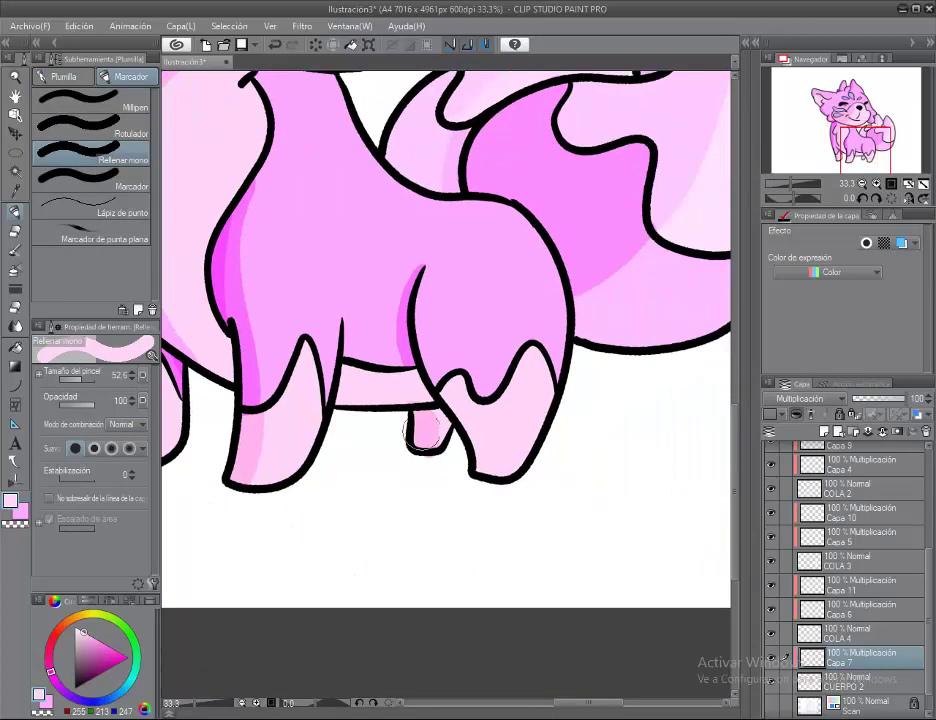
pyautogui.moveTo(318, 378); pyautogui.dragTo(304, 386)
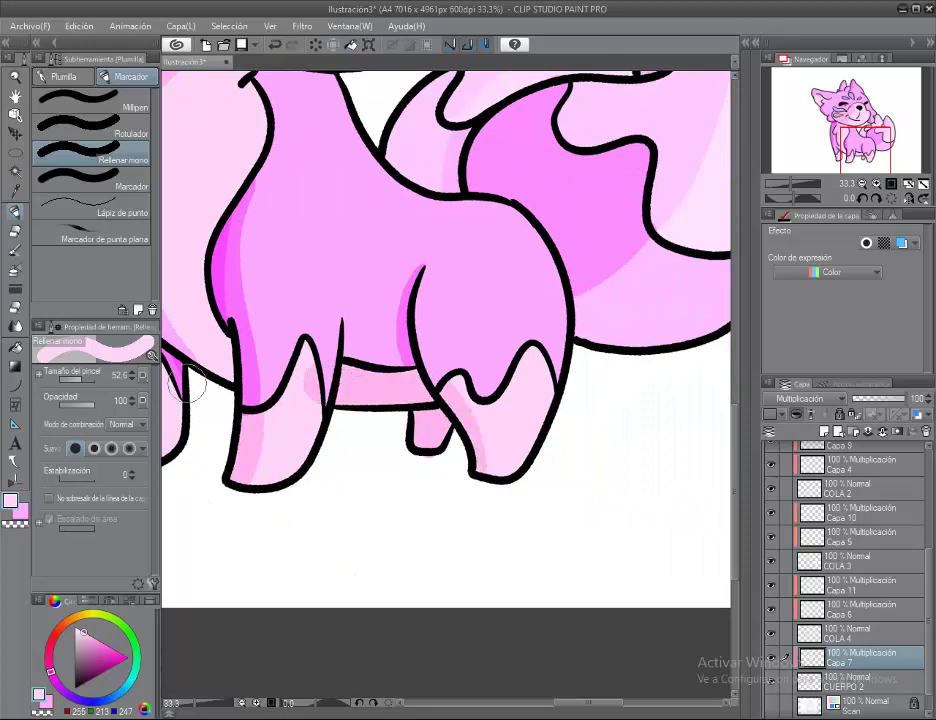
pyautogui.moveTo(180, 296); pyautogui.dragTo(330, 371)
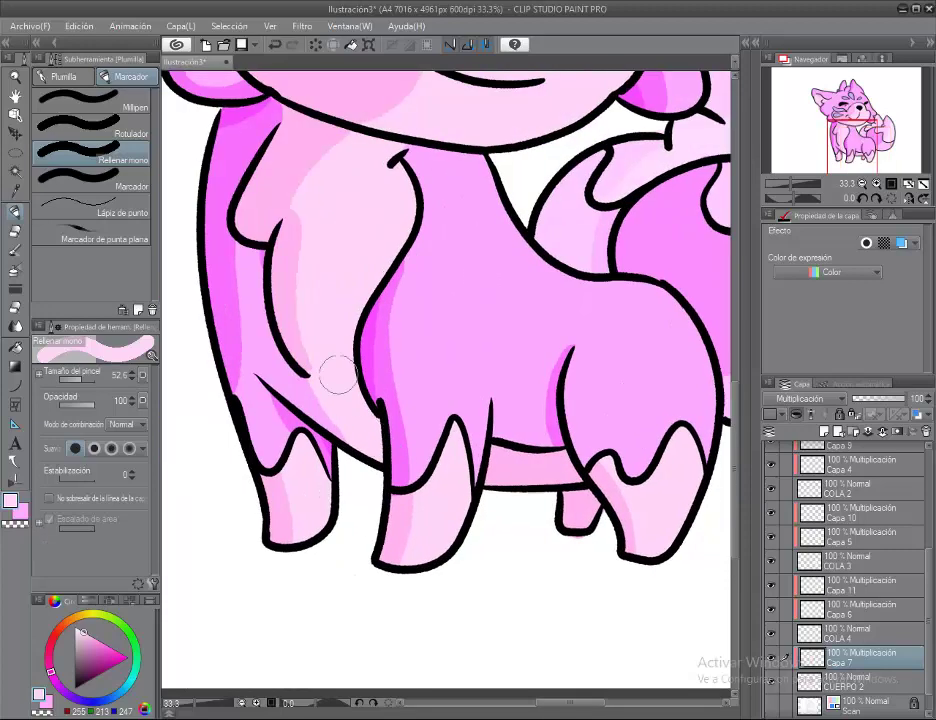
pyautogui.press('p')
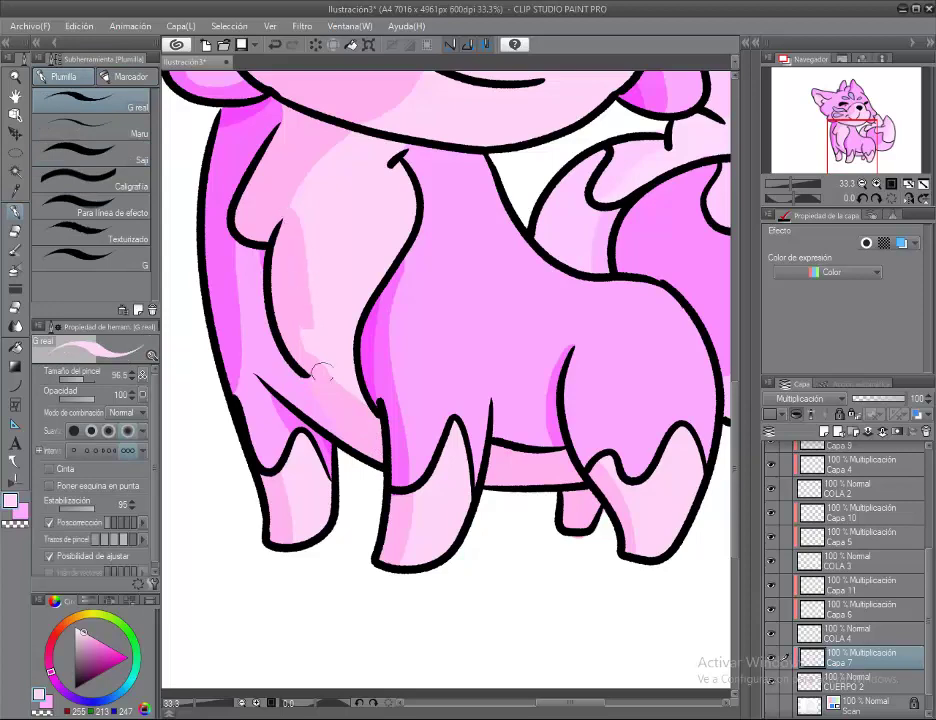
pyautogui.scroll(5, 378, 296)
pyautogui.scroll(4, 286, 606)
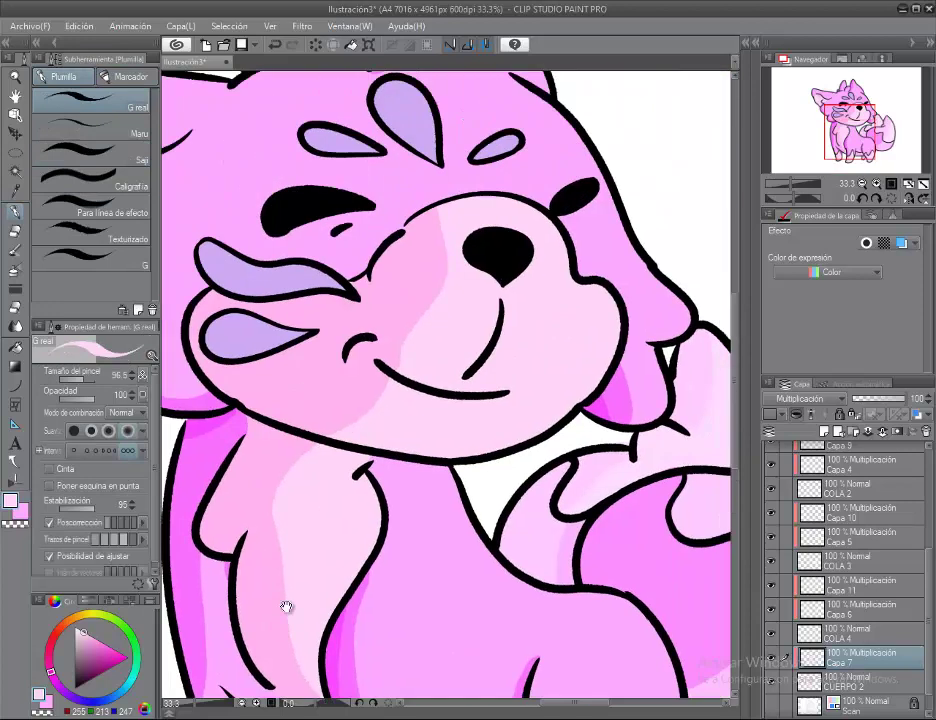
pyautogui.scroll(-3, 309, 487)
pyautogui.scroll(1, 648, 454)
pyautogui.click(850, 431)
# Set Capa 12's blend mode to Multiplicación and pan around the legs, tail and face
pyautogui.click(810, 398)
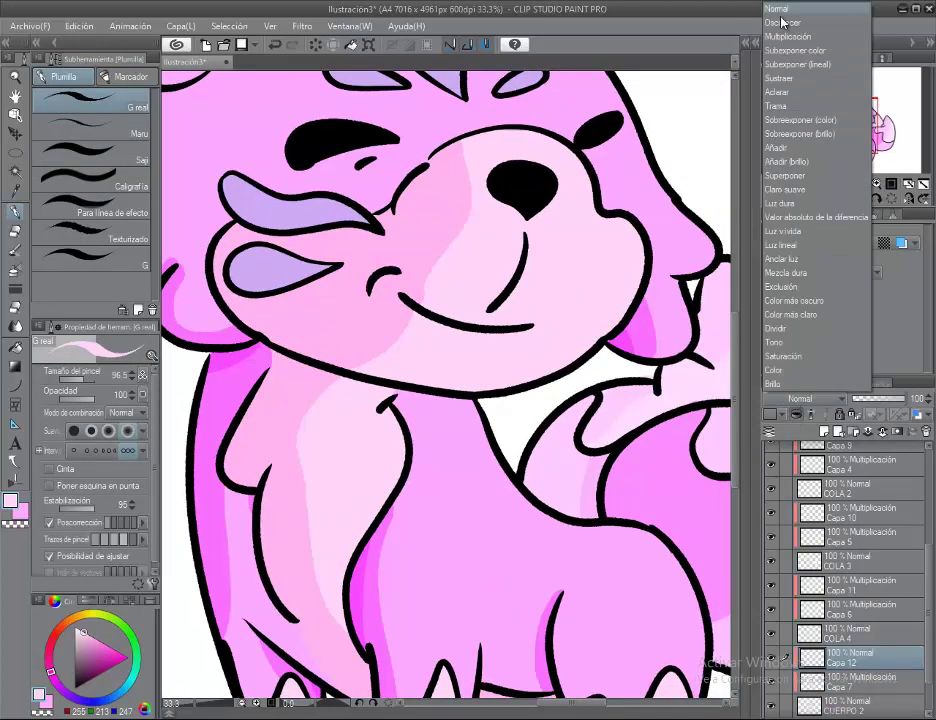
pyautogui.click(805, 36)
pyautogui.moveTo(266, 481); pyautogui.dragTo(366, 341)
pyautogui.scroll(-3, 365, 450)
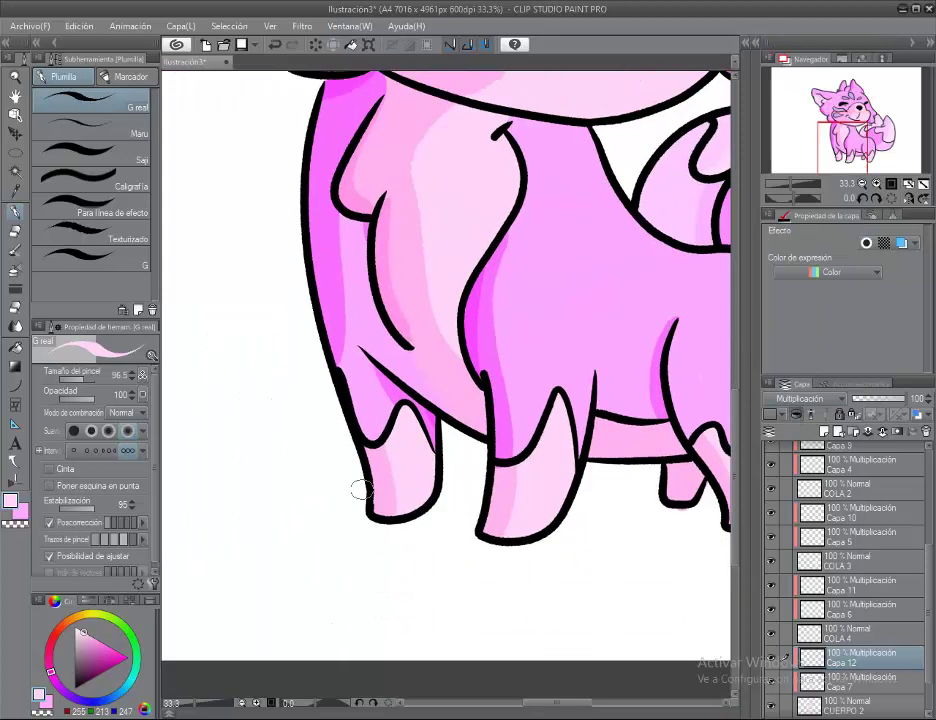
pyautogui.moveTo(463, 518); pyautogui.dragTo(213, 438)
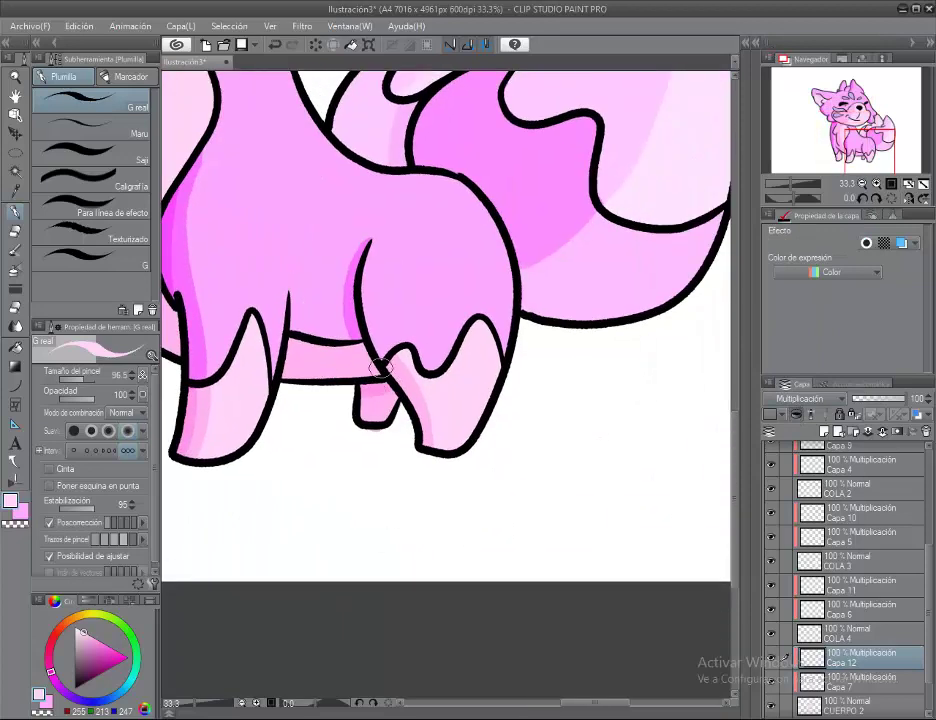
pyautogui.moveTo(207, 385); pyautogui.dragTo(332, 470)
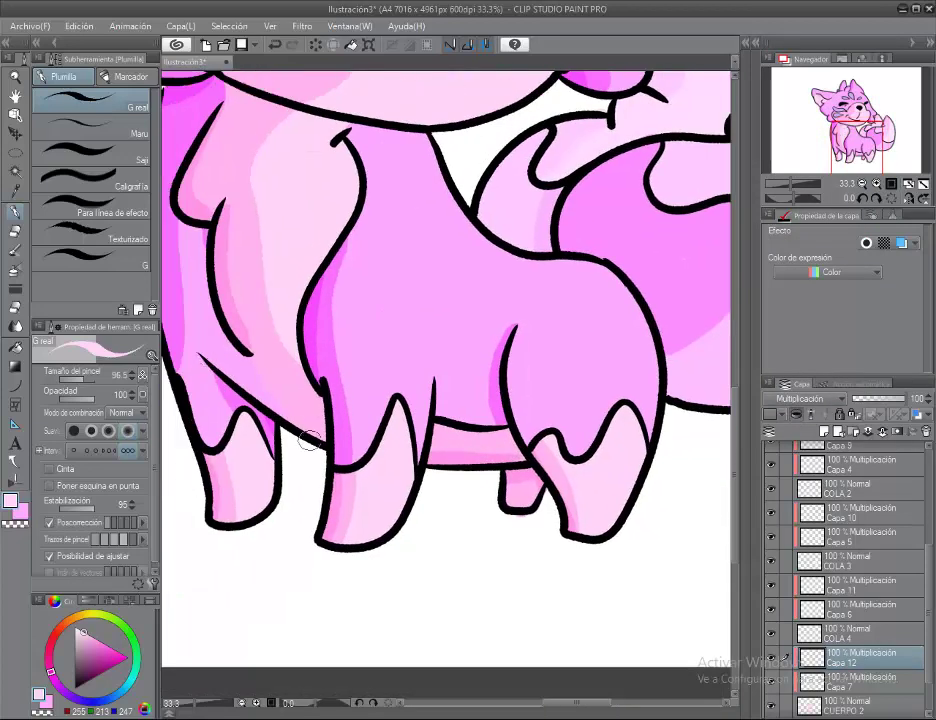
pyautogui.moveTo(292, 407)
pyautogui.mouseDown()
pyautogui.moveTo(245, 497)
pyautogui.moveTo(284, 568)
pyautogui.moveTo(259, 541)
pyautogui.moveTo(230, 539)
pyautogui.moveTo(276, 472)
pyautogui.moveTo(336, 587)
pyautogui.mouseUp()
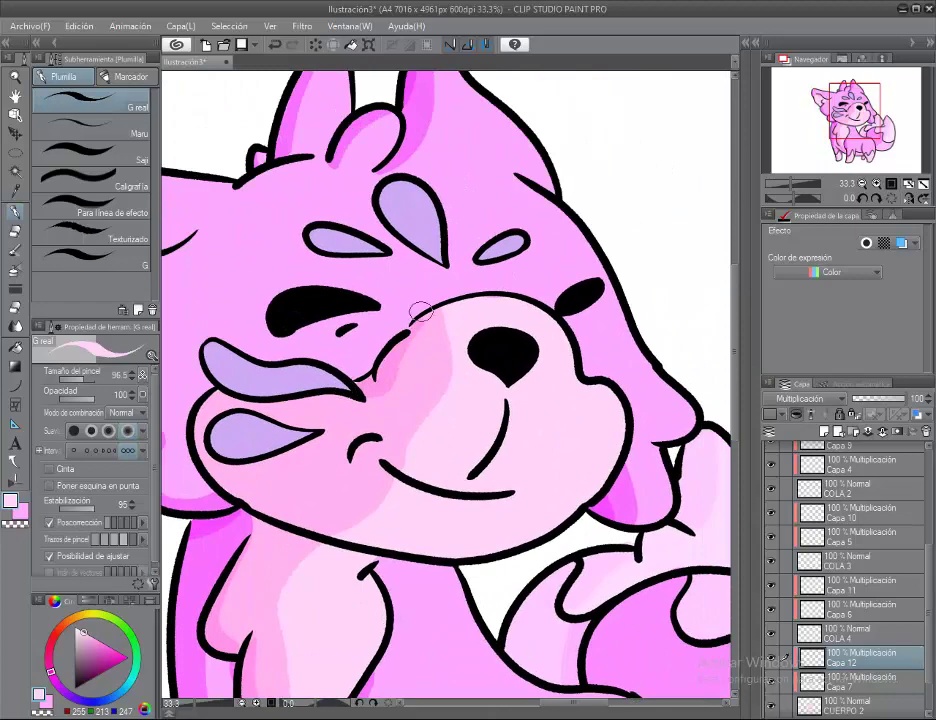
pyautogui.moveTo(505, 405); pyautogui.dragTo(358, 458)
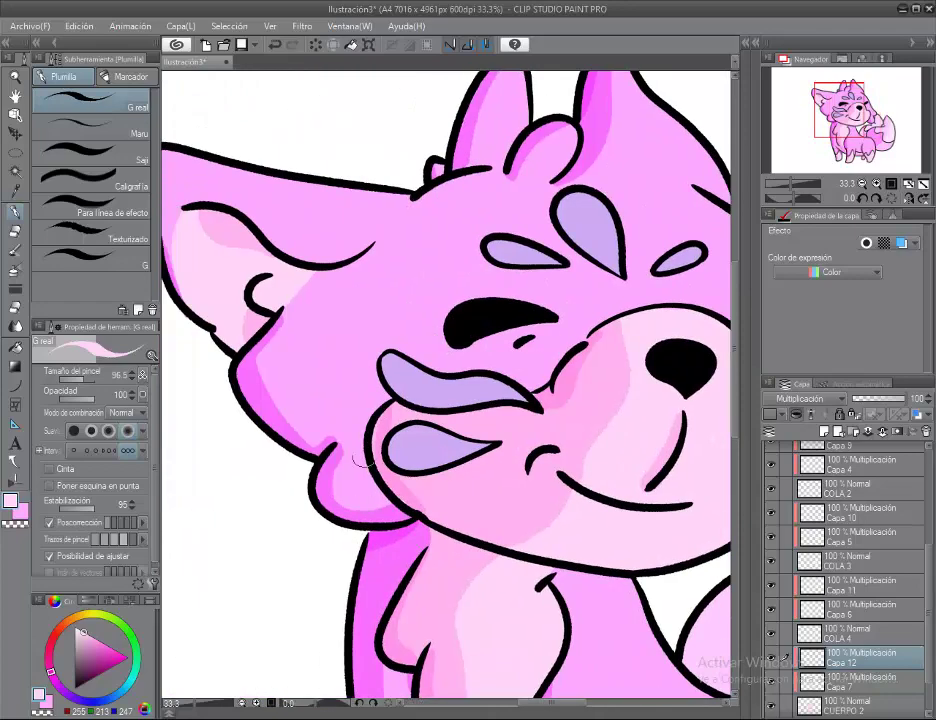
pyautogui.scroll(-5, 267, 407)
pyautogui.scroll(-5, 389, 340)
pyautogui.scroll(-2, 389, 340)
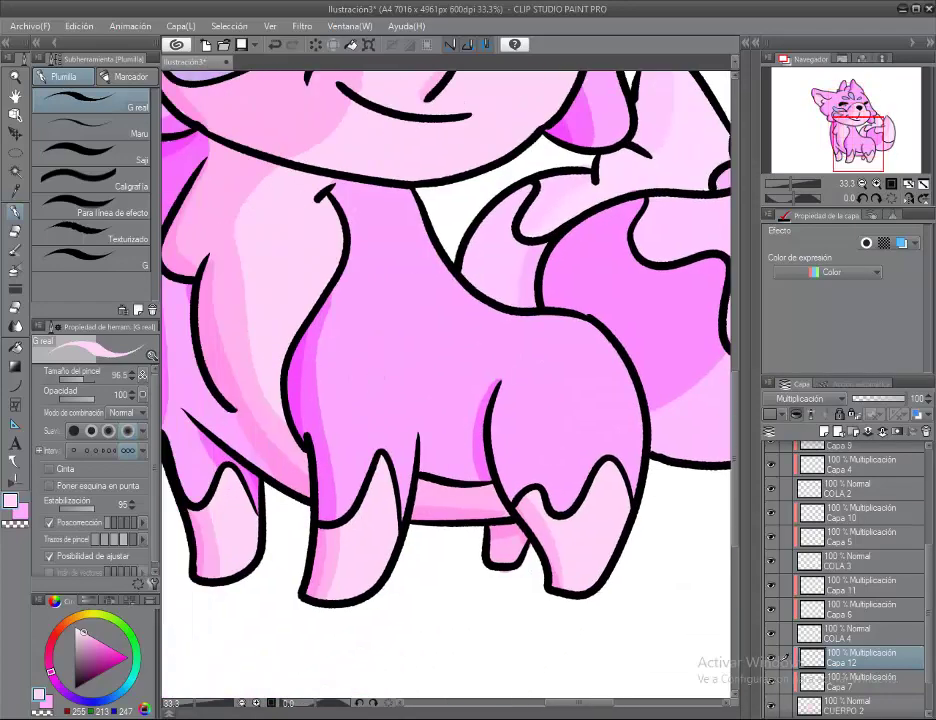